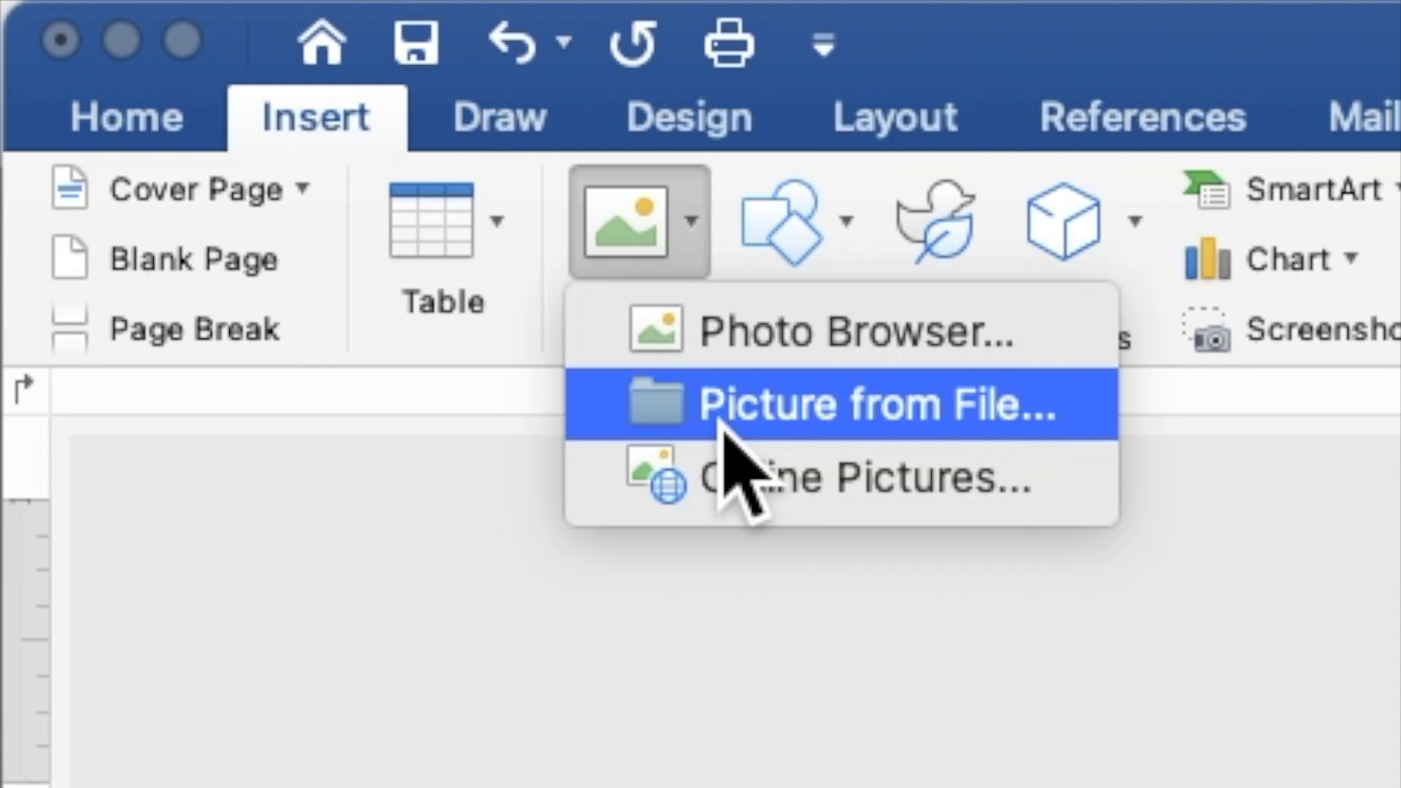
Step: Insert the picture PINK LAVENDER FLORAL BACKGROUND.jpg from the computer onto the page
left_click(803, 405)
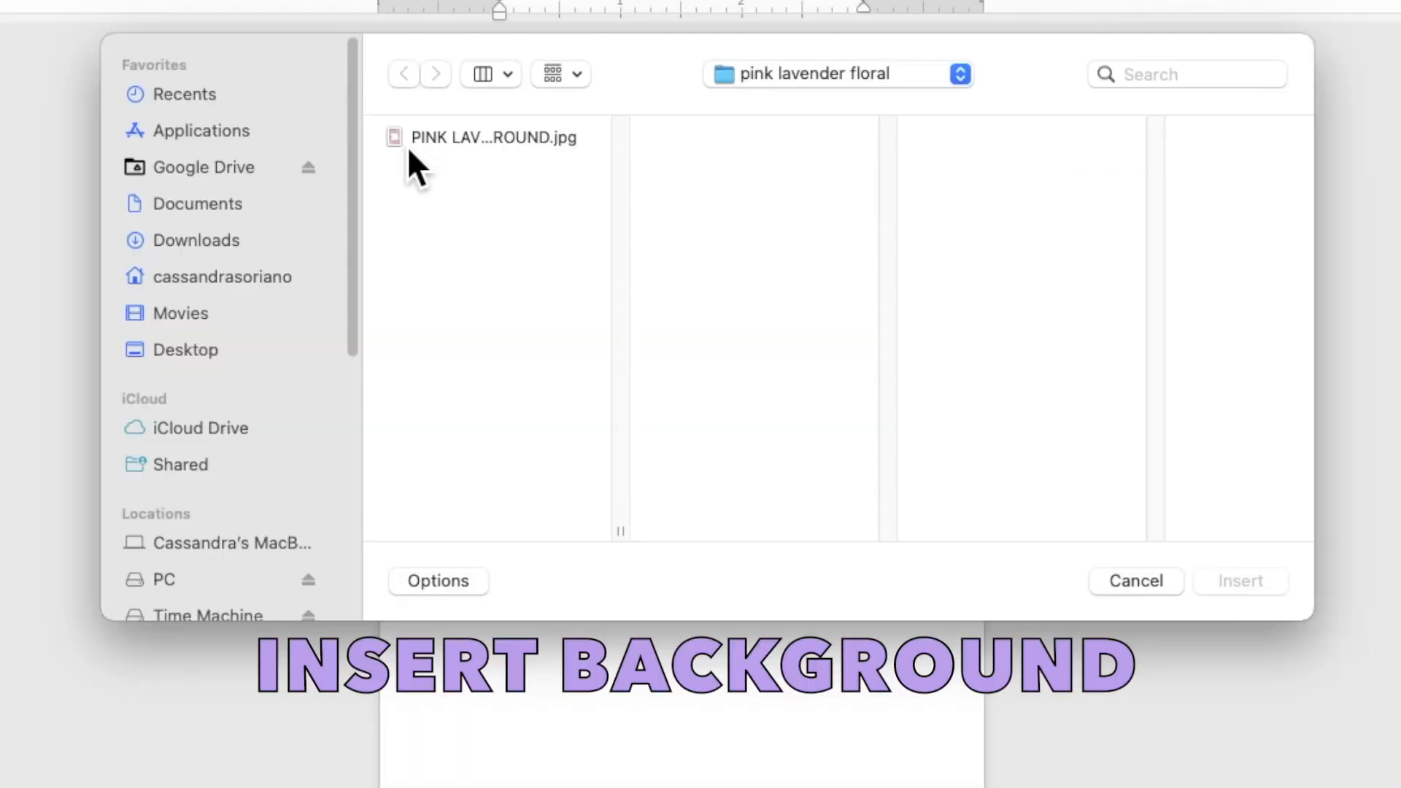
left_click(437, 137)
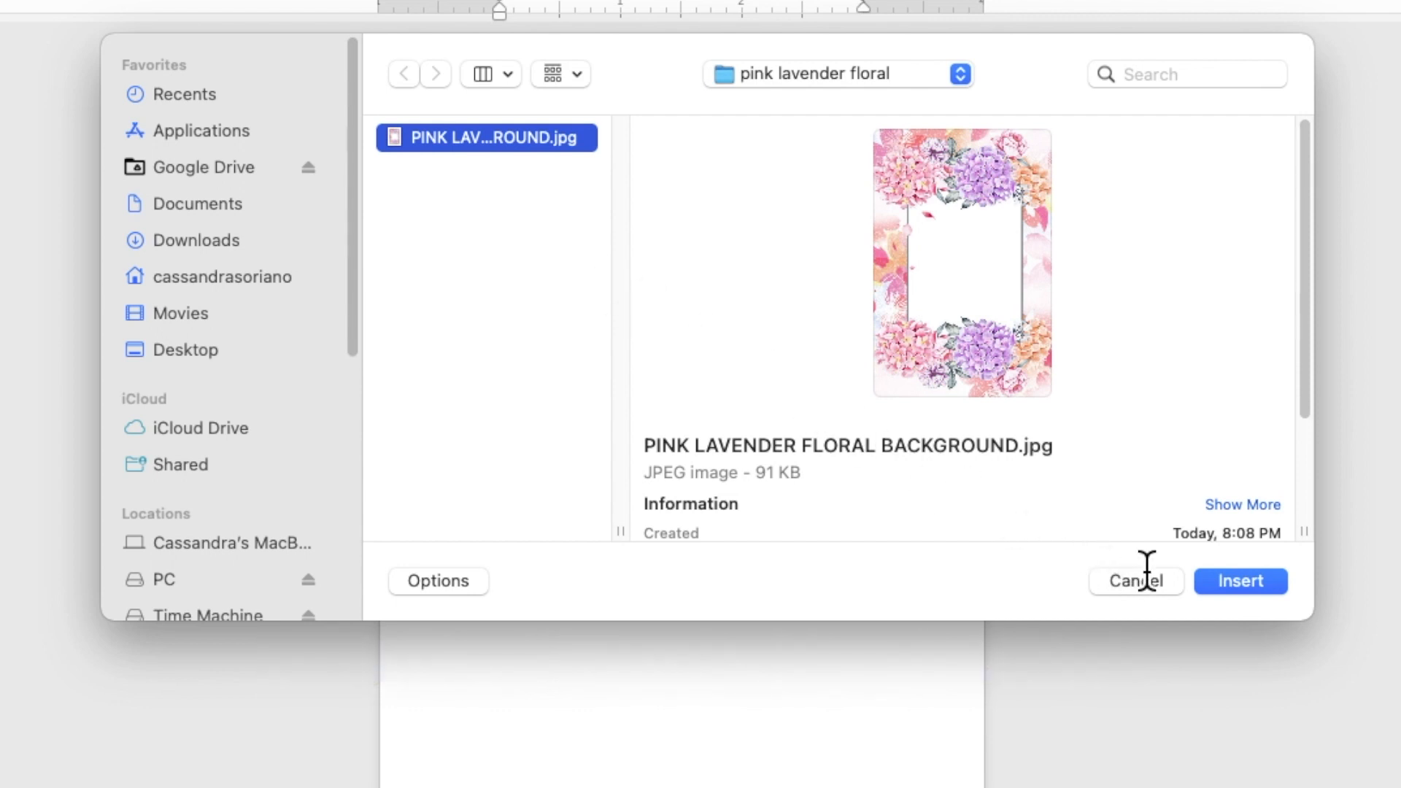
left_click(1239, 584)
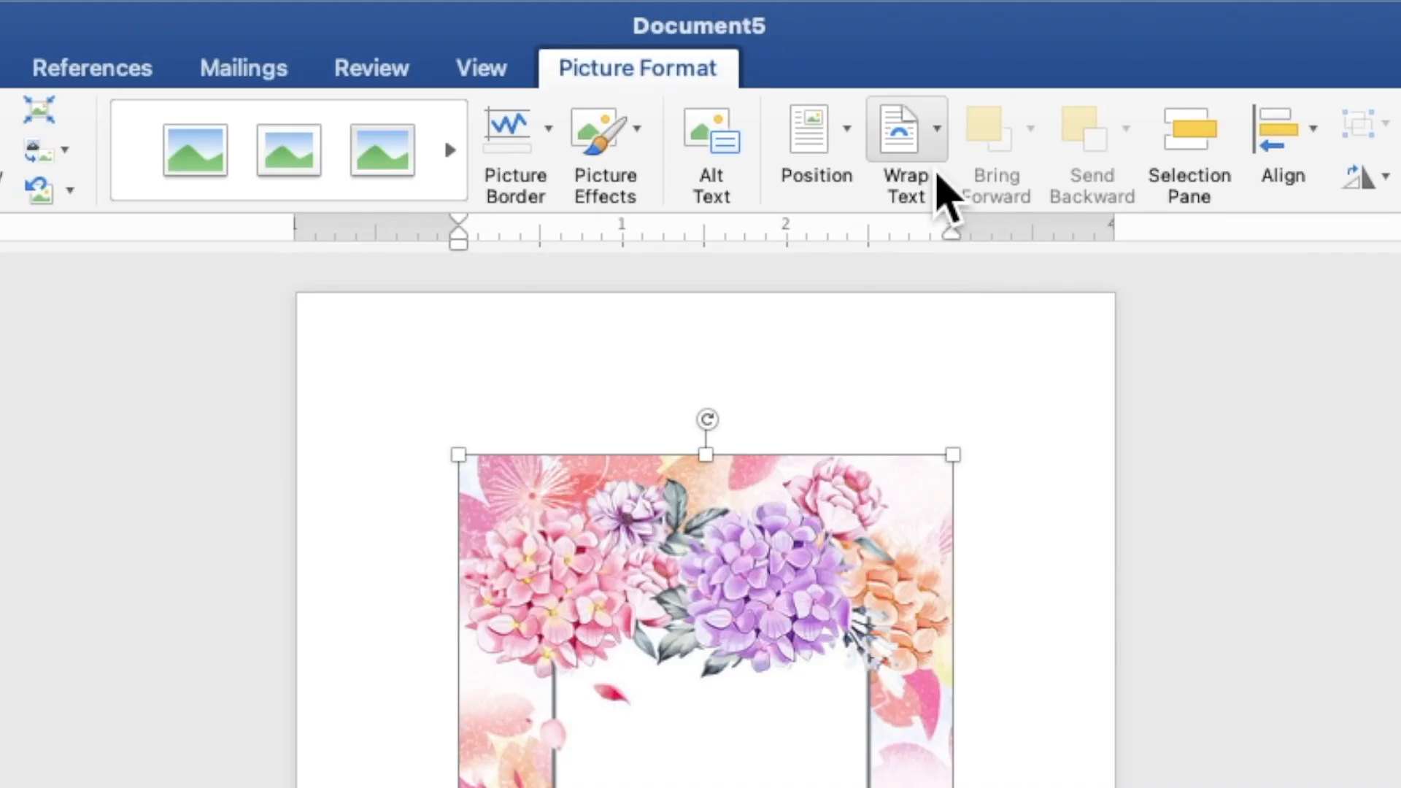
Step: Put the floral picture behind text and stretch it from the top-left to fill the page at 7.52" by 5.01"
left_click(822, 55)
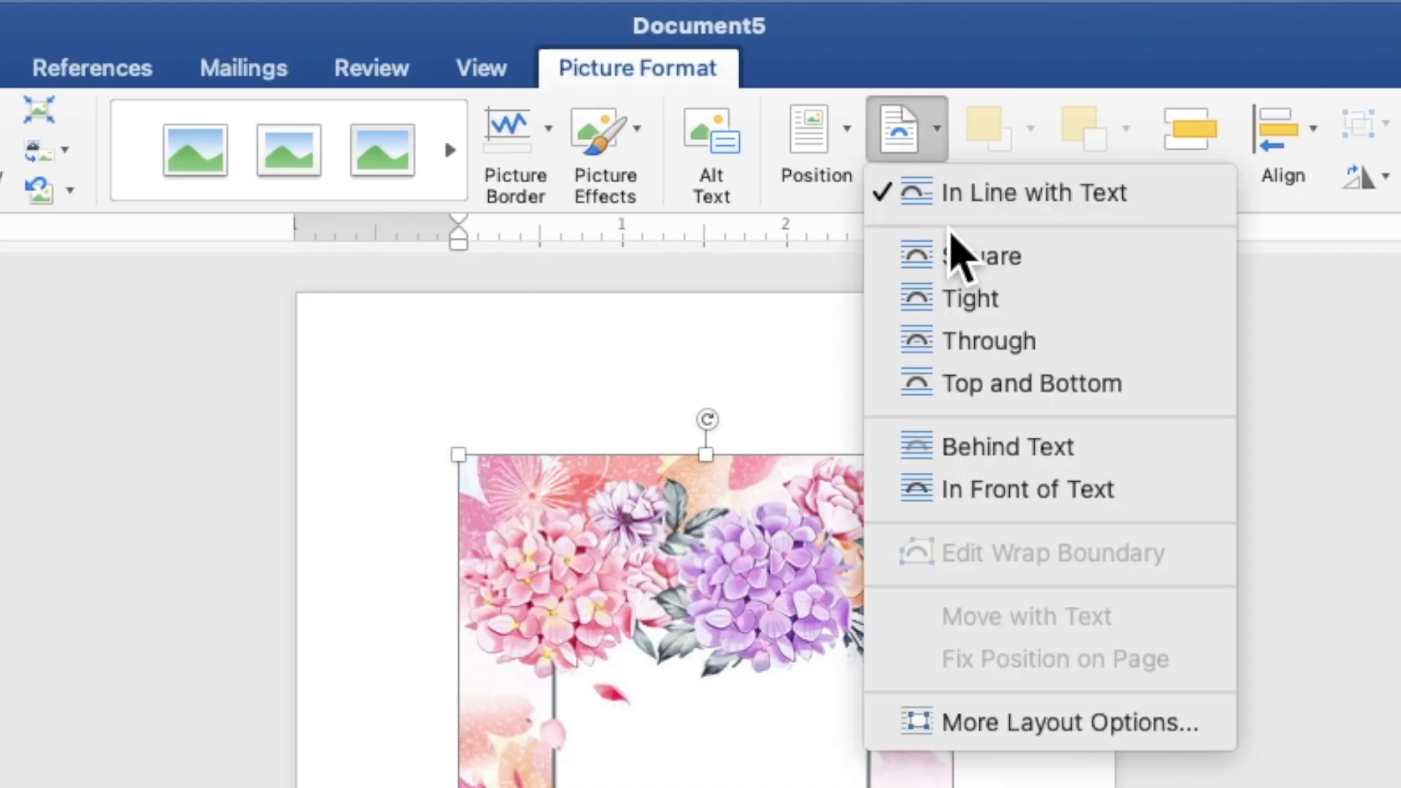
left_click(992, 459)
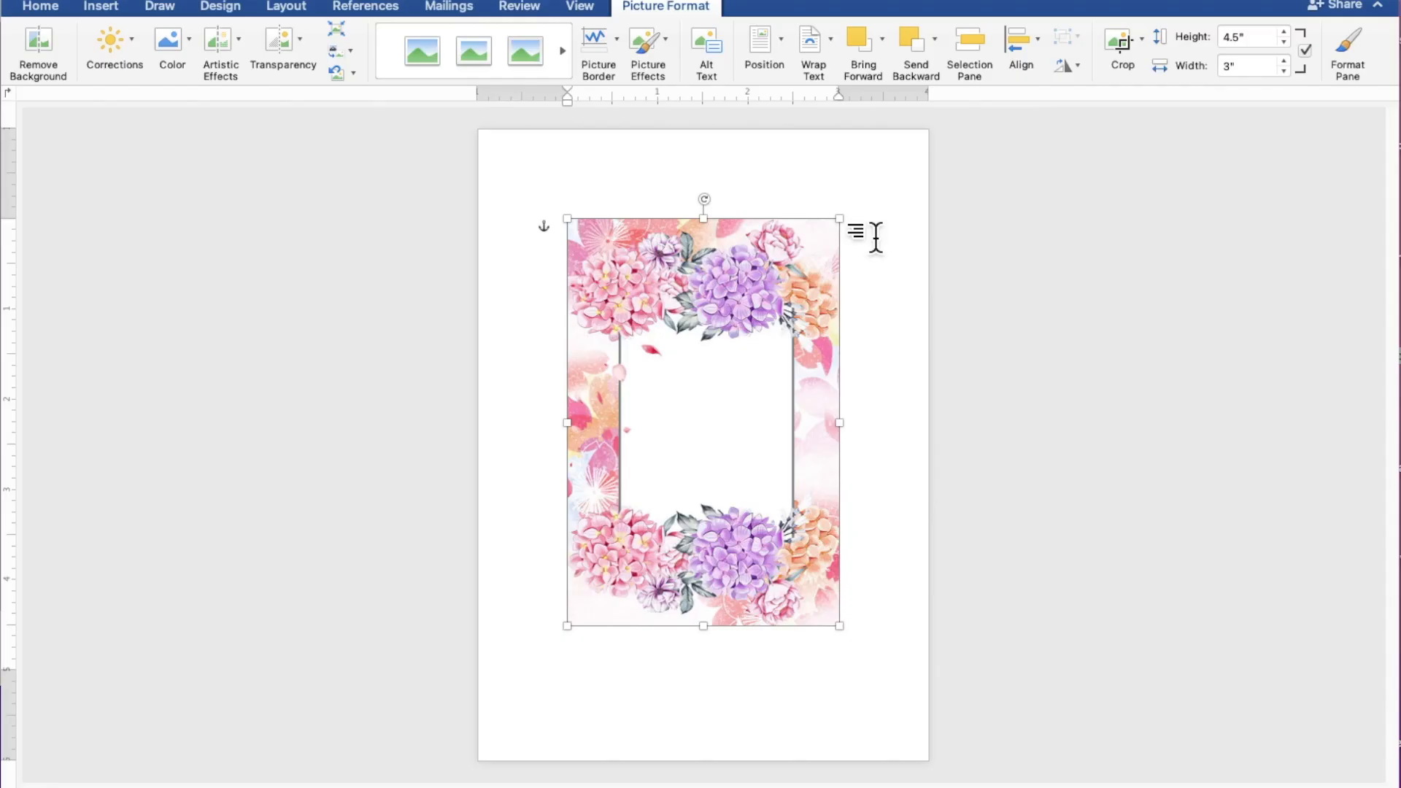
left_click_drag(832, 336, 742, 247)
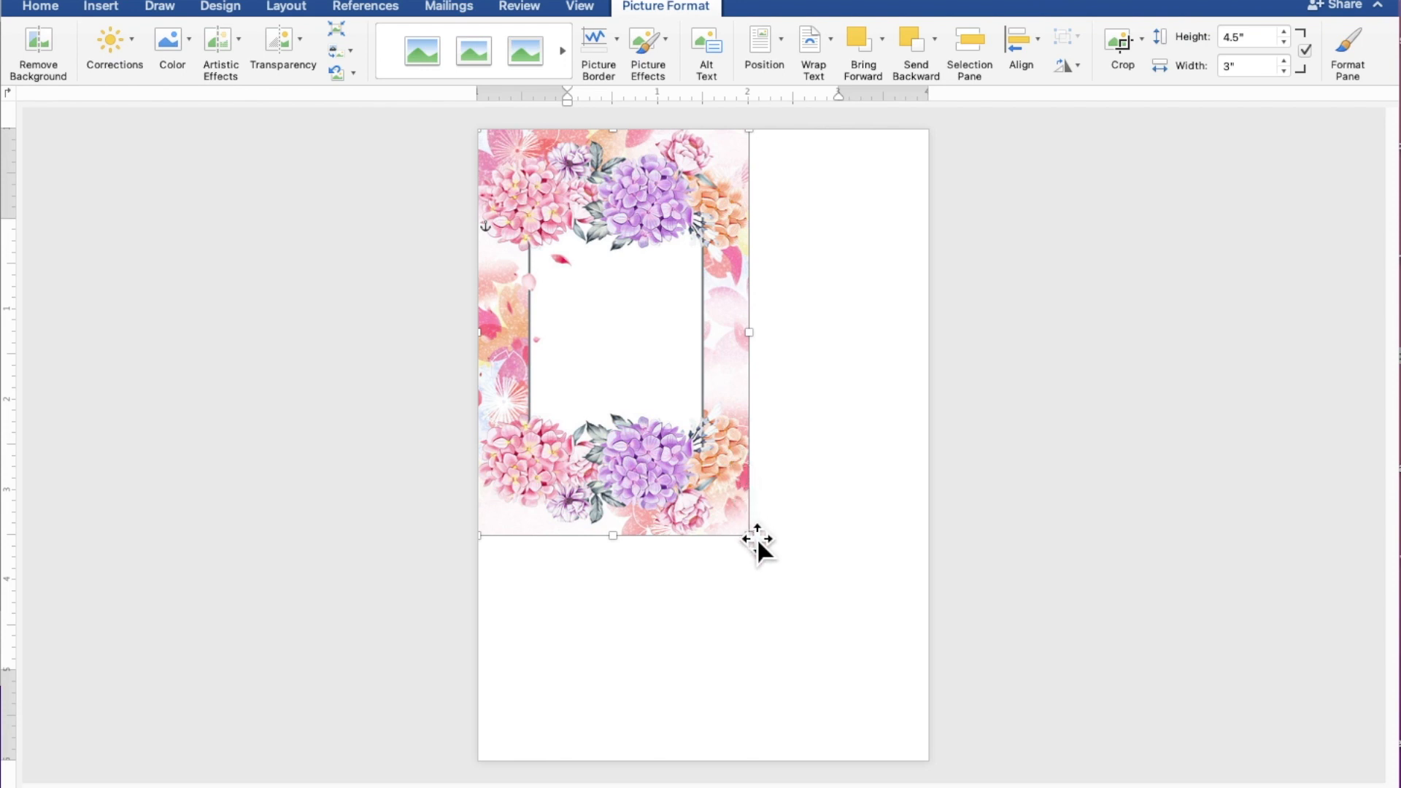
left_click_drag(763, 552, 947, 739)
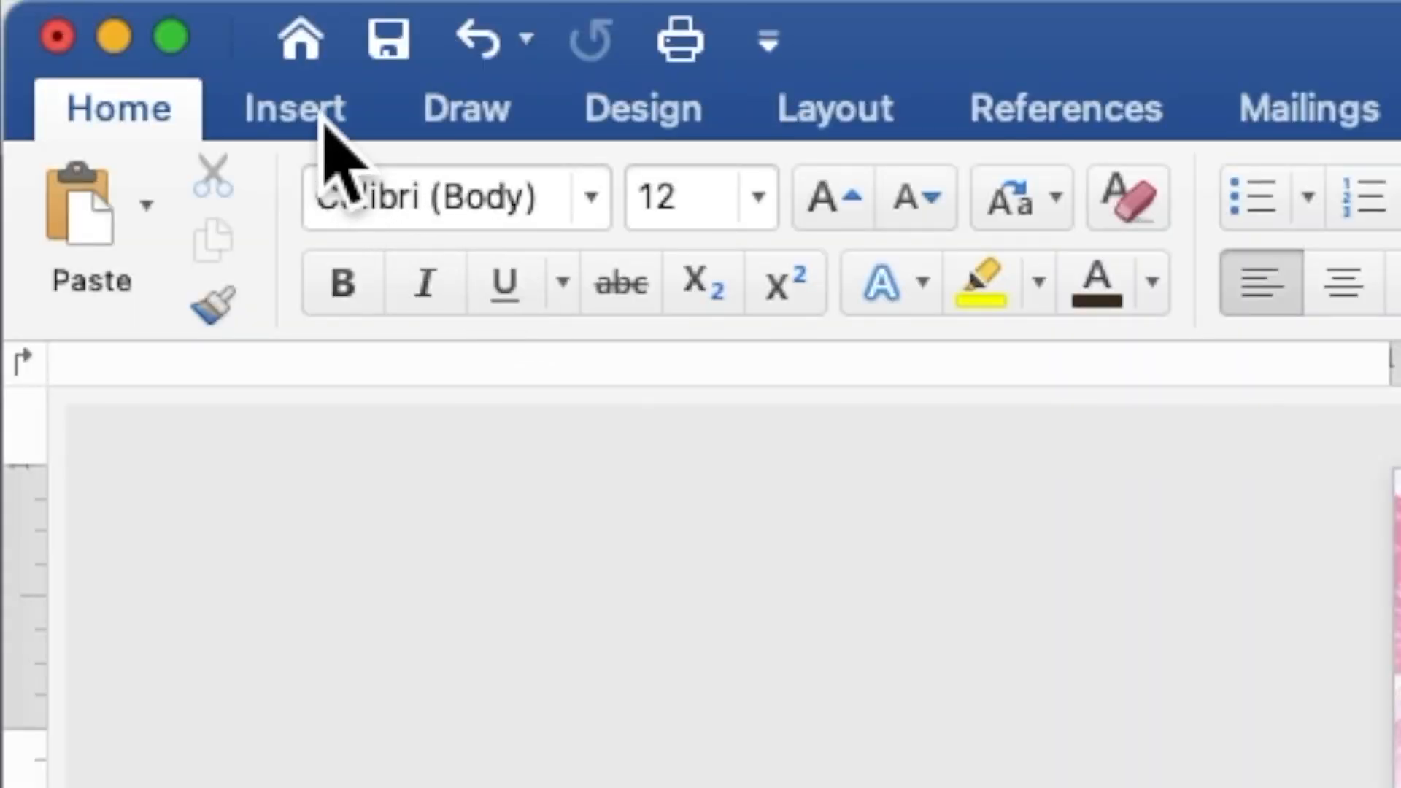
Step: Draw a rectangle about 3.37" by 3.59" over the white centre of the floral frame
left_click(324, 121)
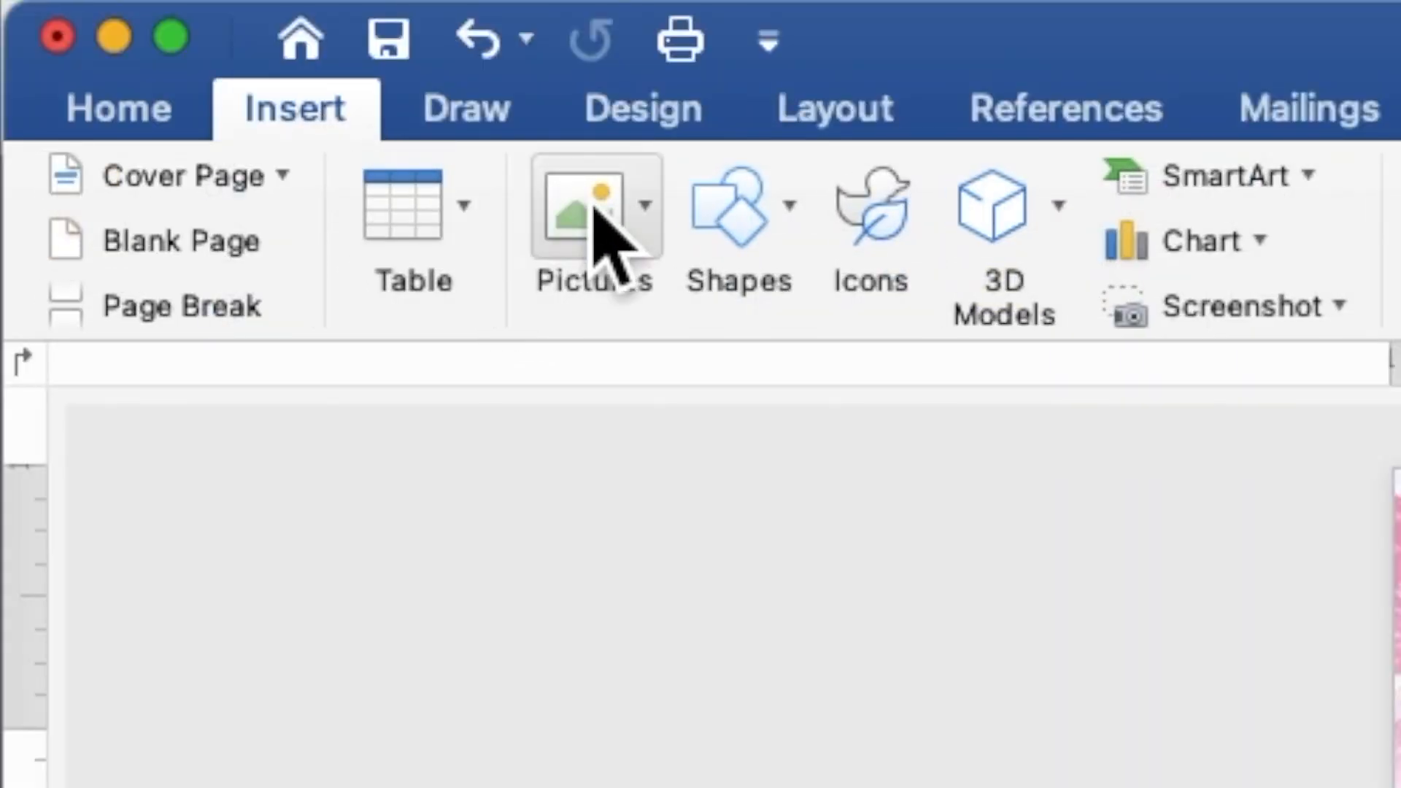
left_click(730, 219)
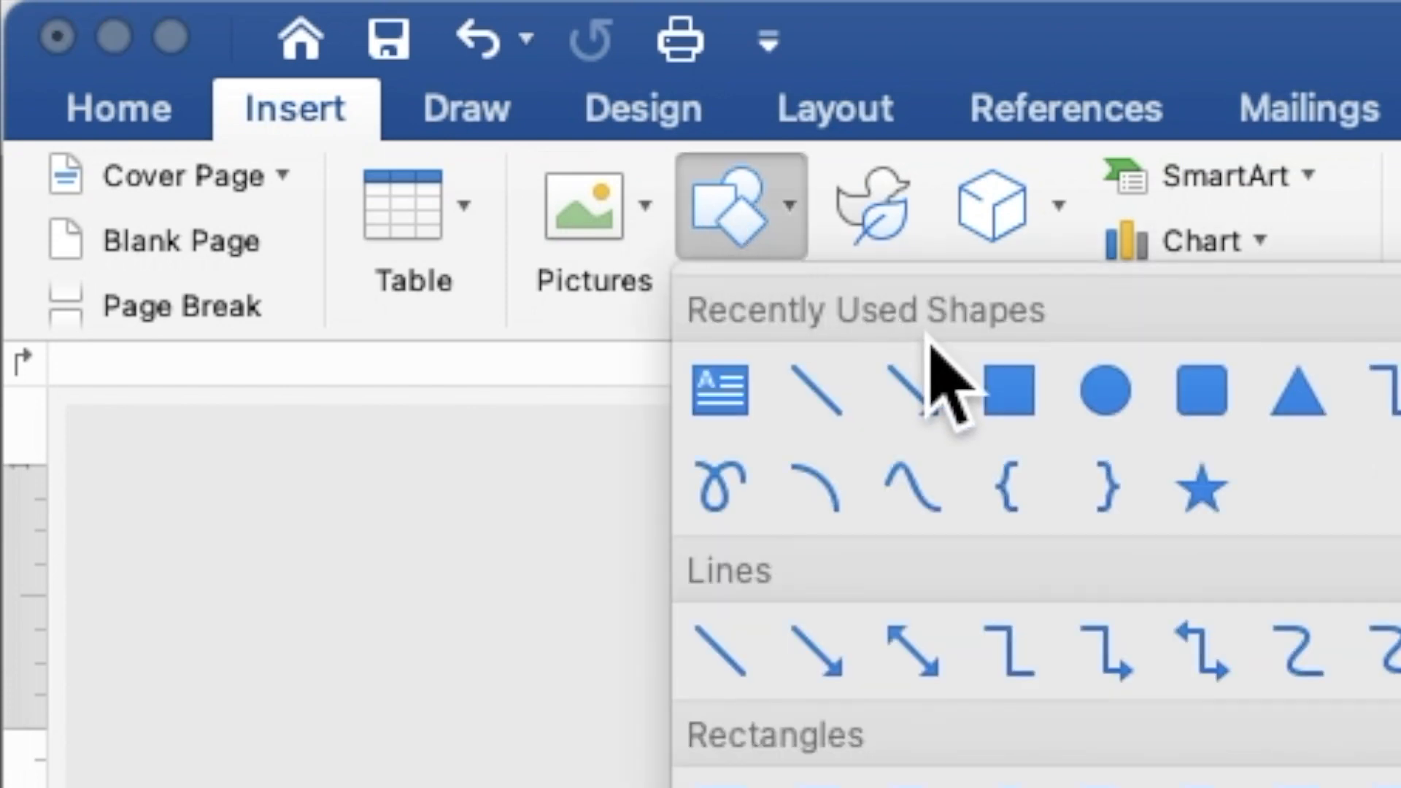
left_click(1011, 398)
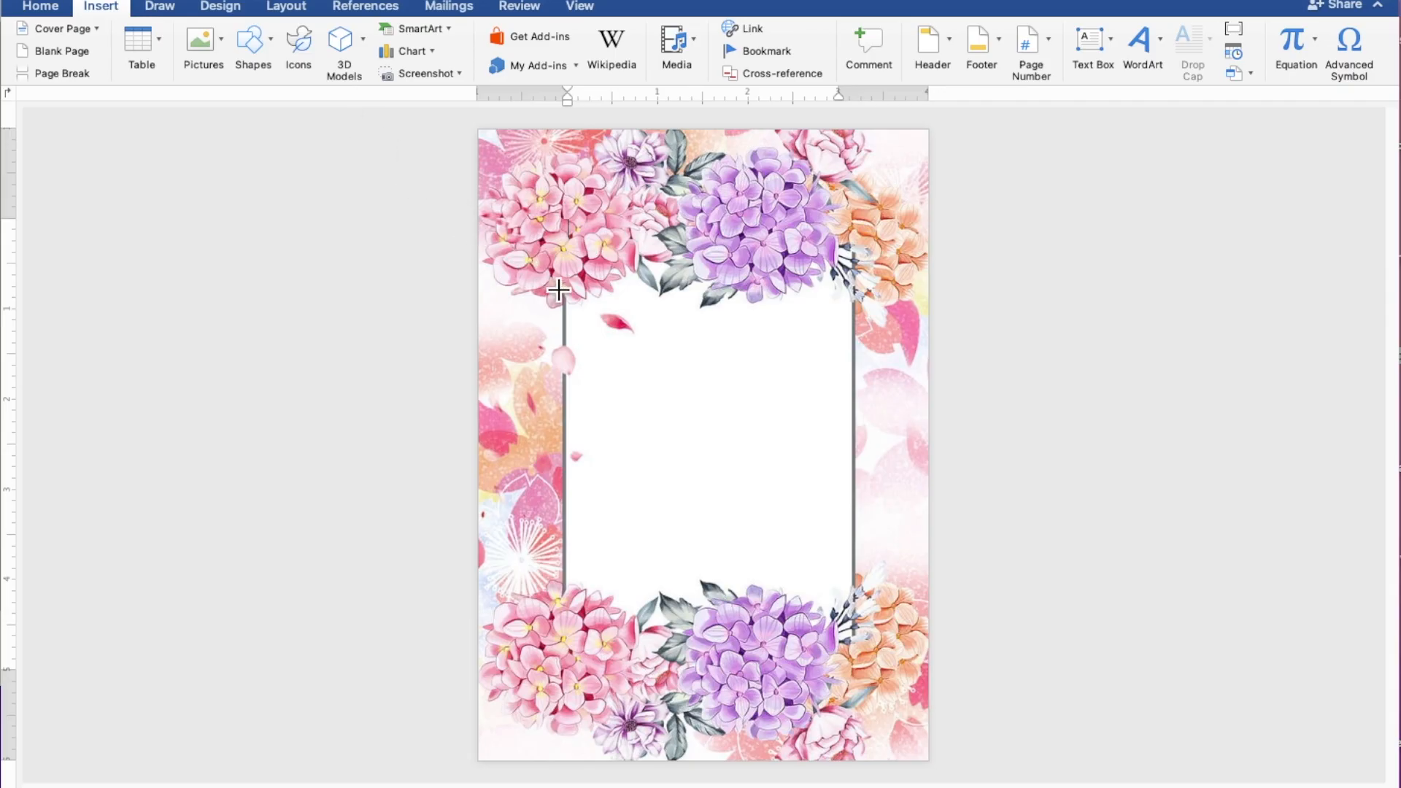
mouse_move(559, 280)
left_mouse_down()
mouse_move(637, 356)
mouse_move(725, 523)
mouse_move(879, 618)
left_mouse_up()
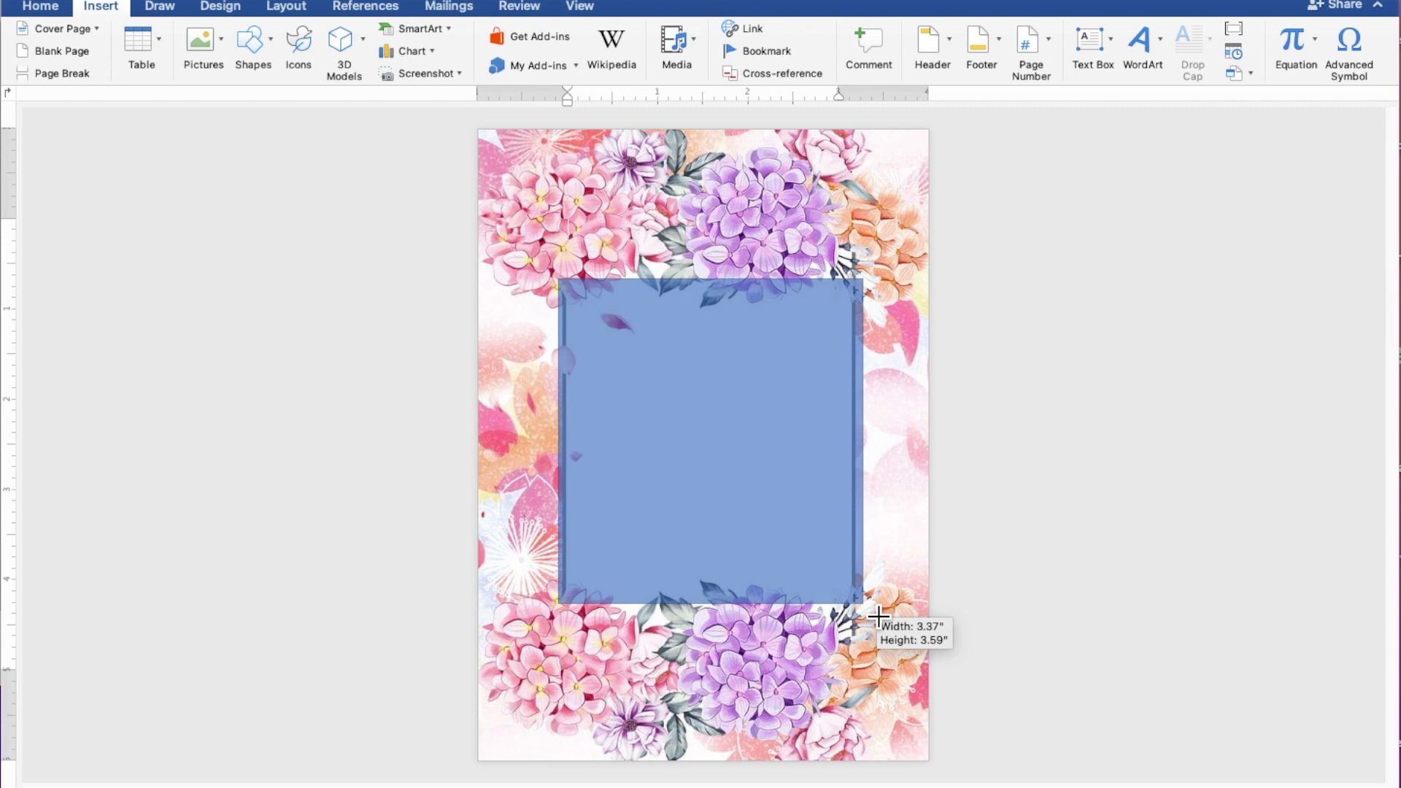
left_click_drag(878, 617, 879, 618)
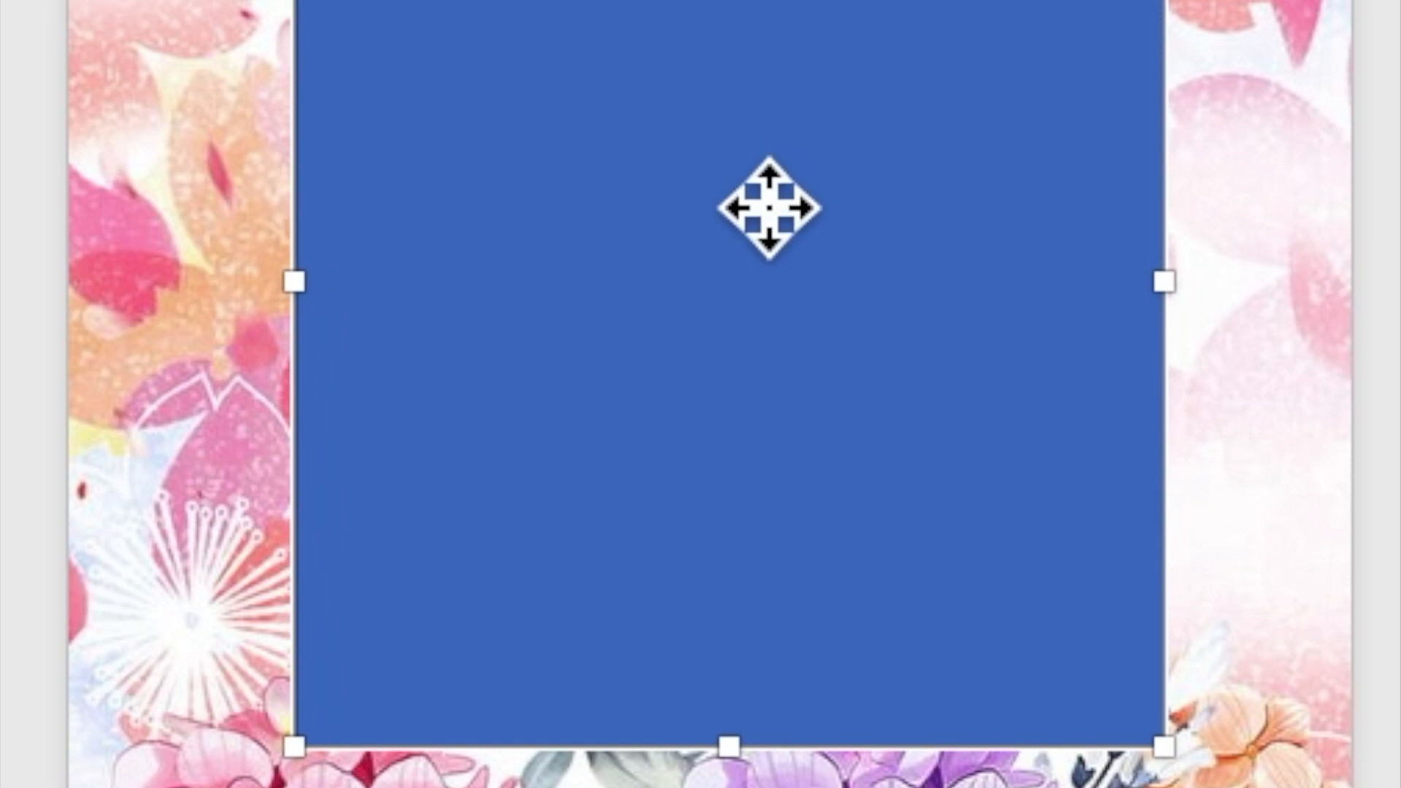
Step: Use Add Text on the blue rectangle so it can hold typed wording
right_click(754, 187)
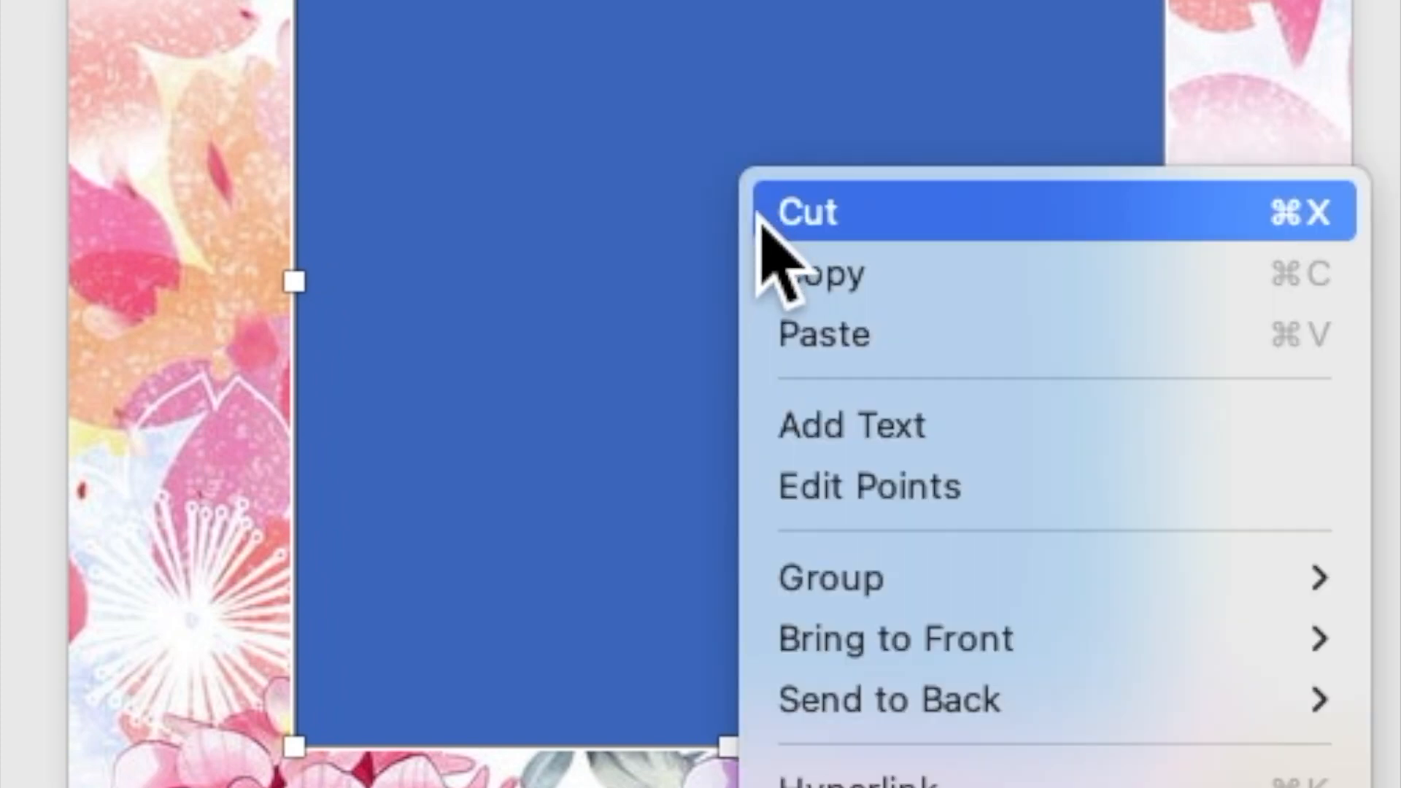
left_click(832, 412)
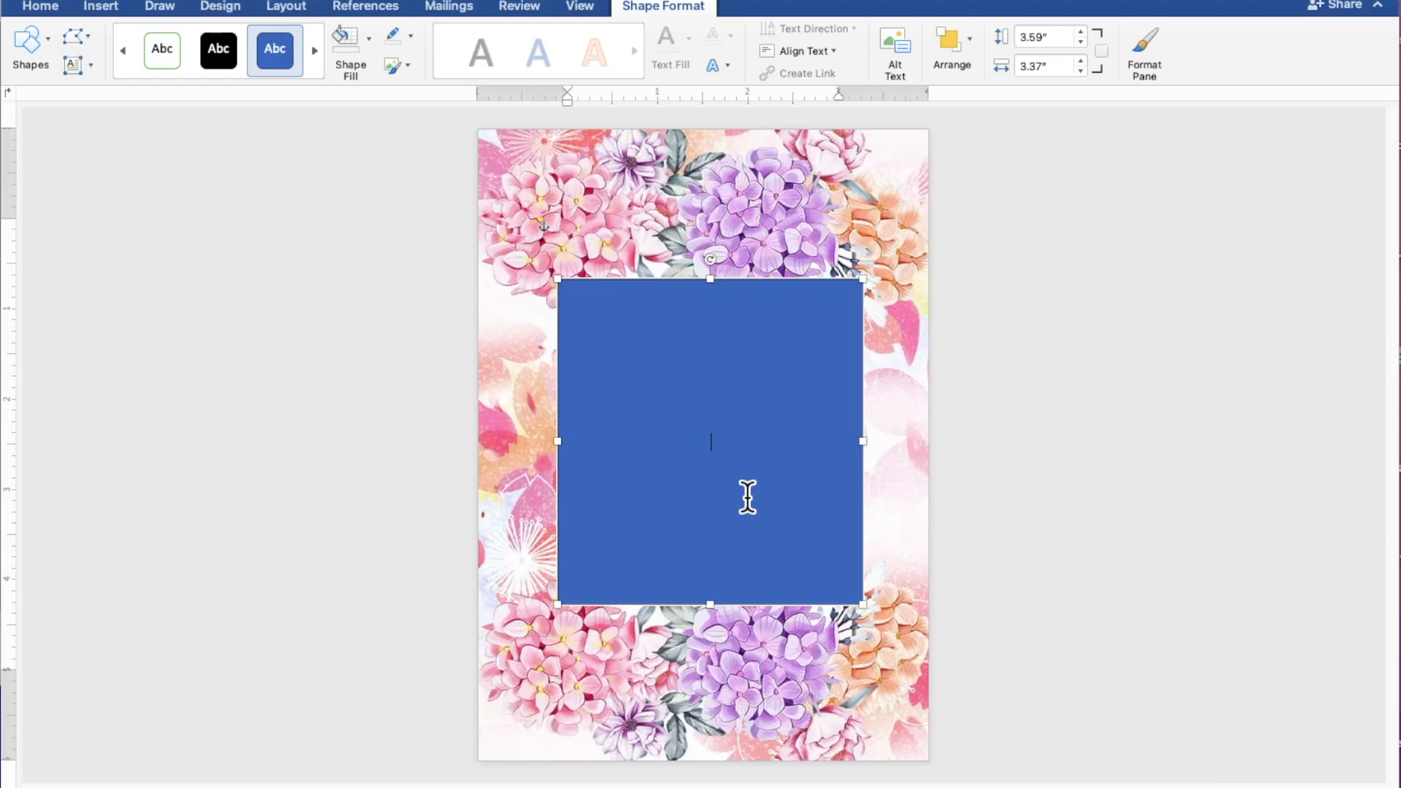
scroll(747, 496, "up", 5)
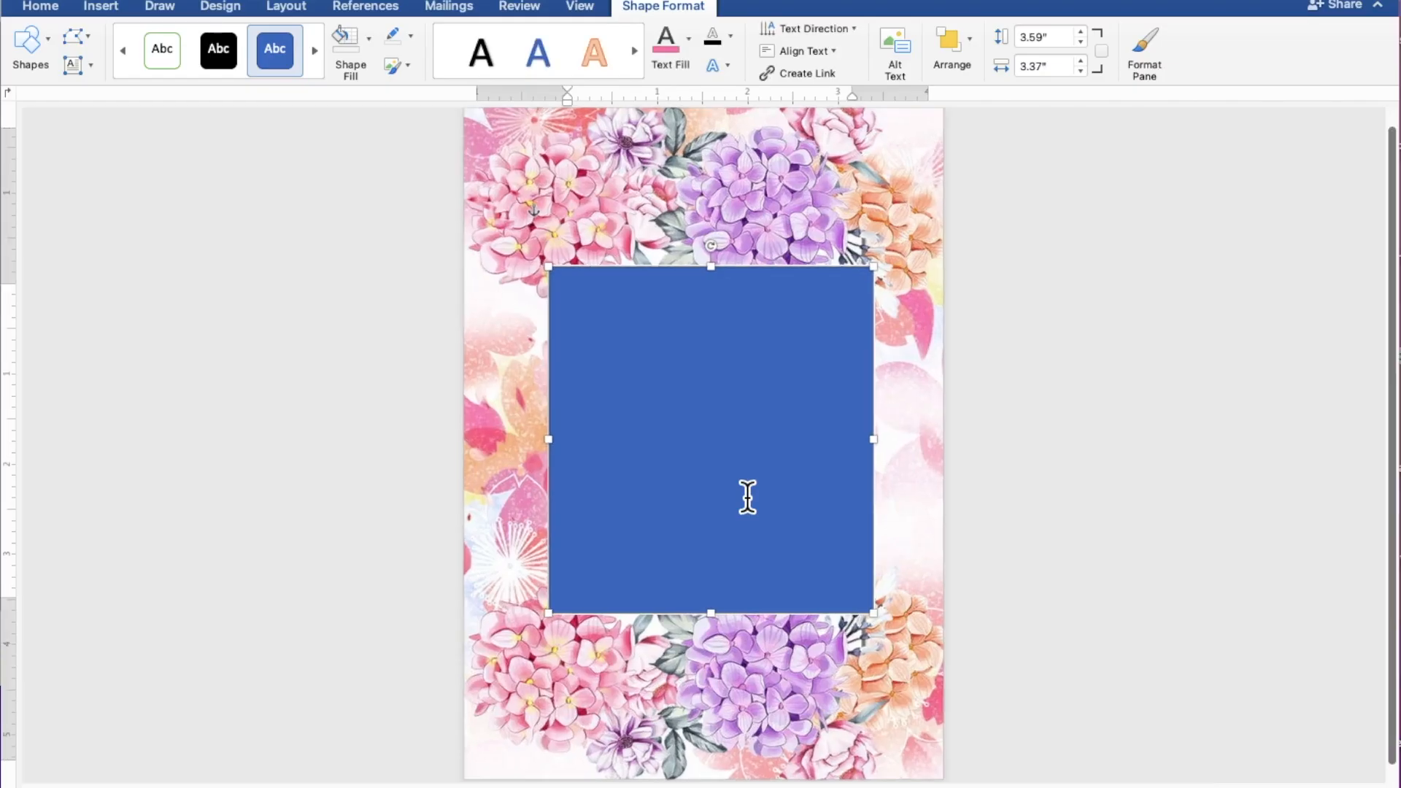
scroll(748, 497, "up", 3)
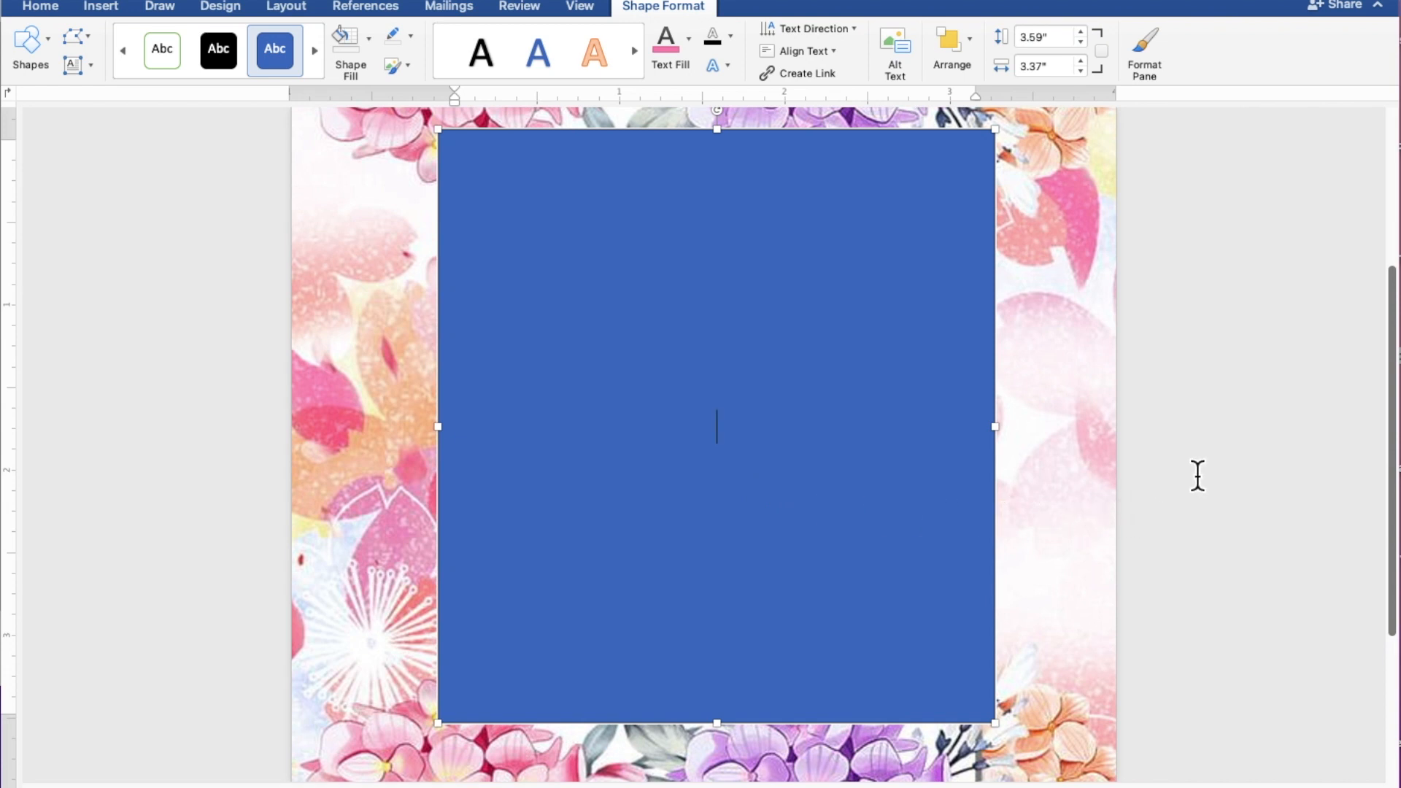
Step: Type TOGETHER WITH THEIR FAMILY, a blank line, then the couple's two names on separate lines
type("TOGETHER W")
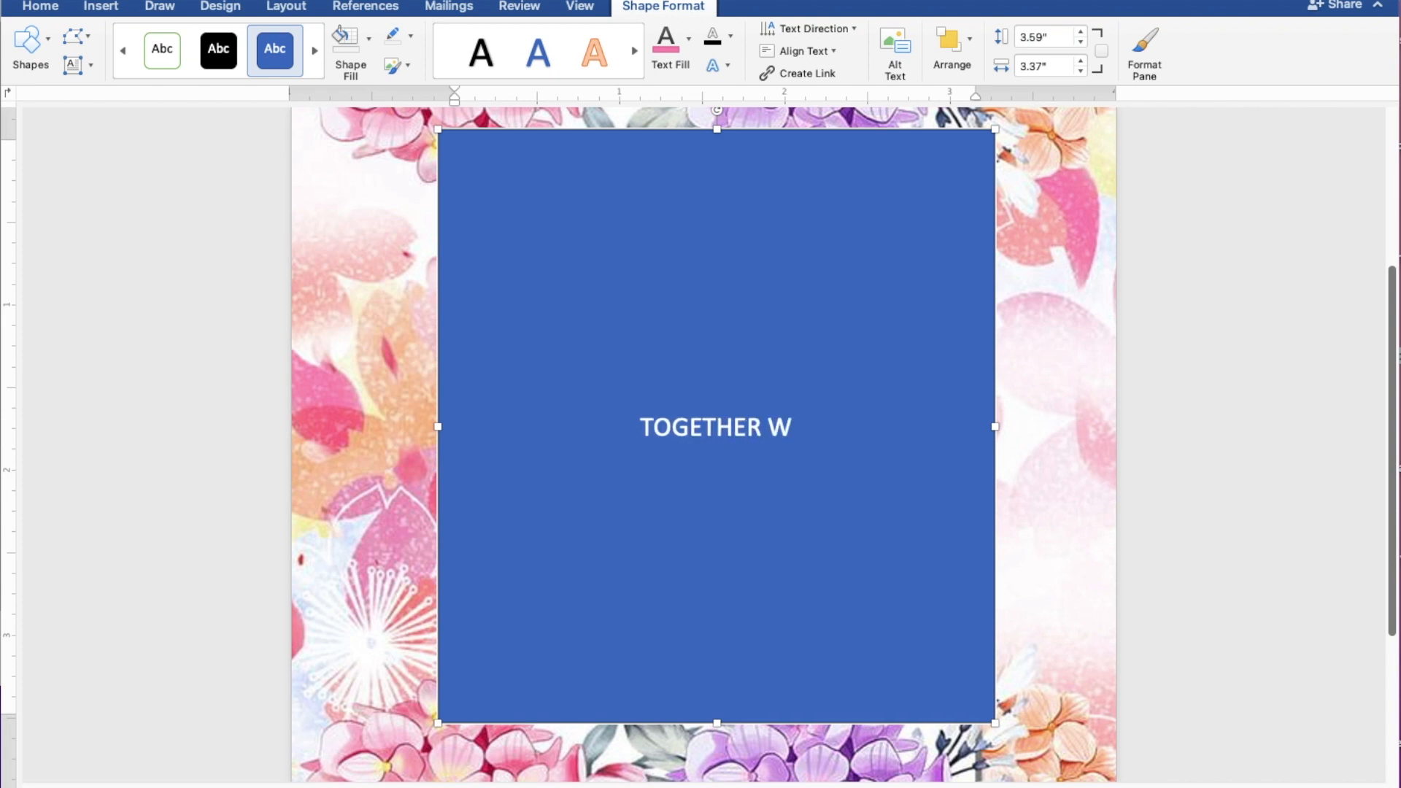
type("ITH ")
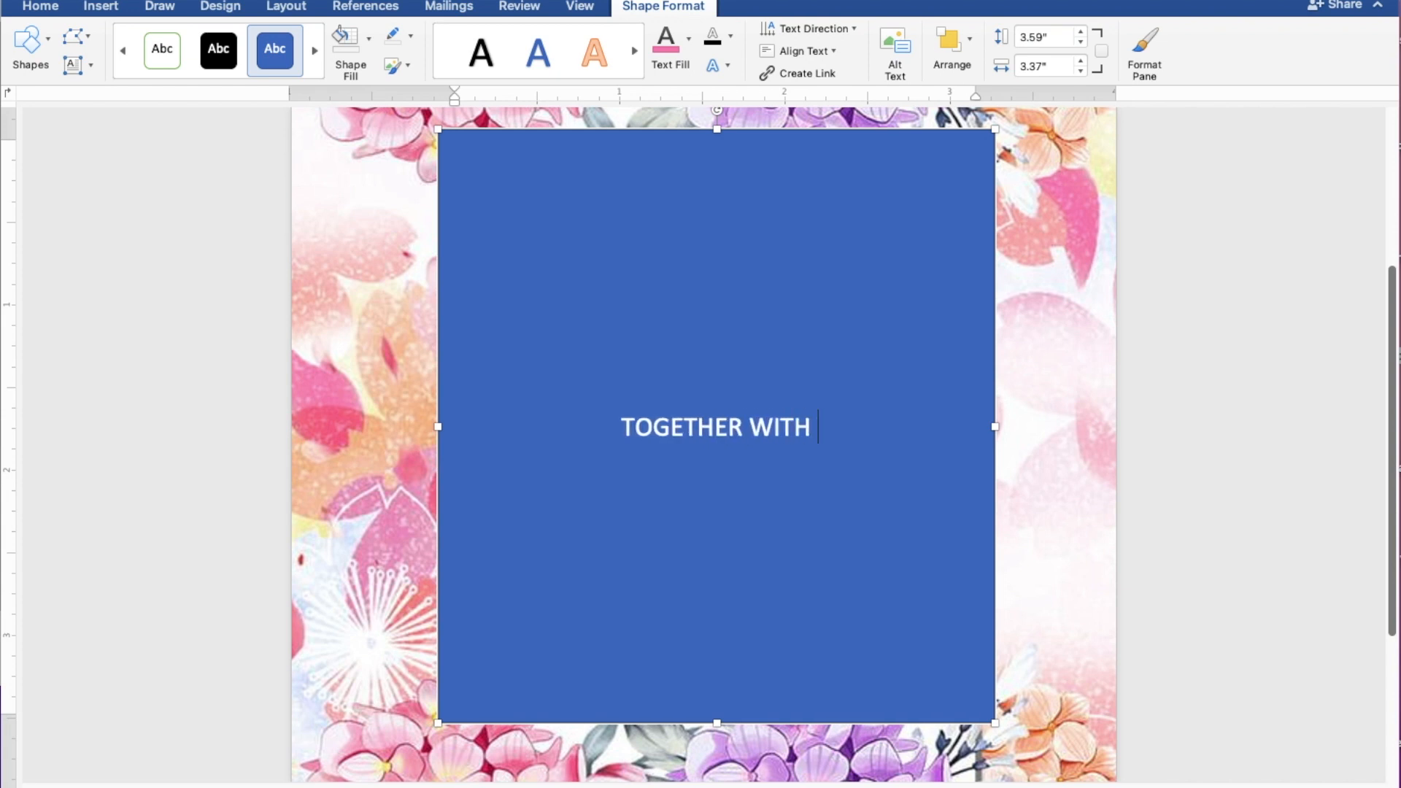
type("THE")
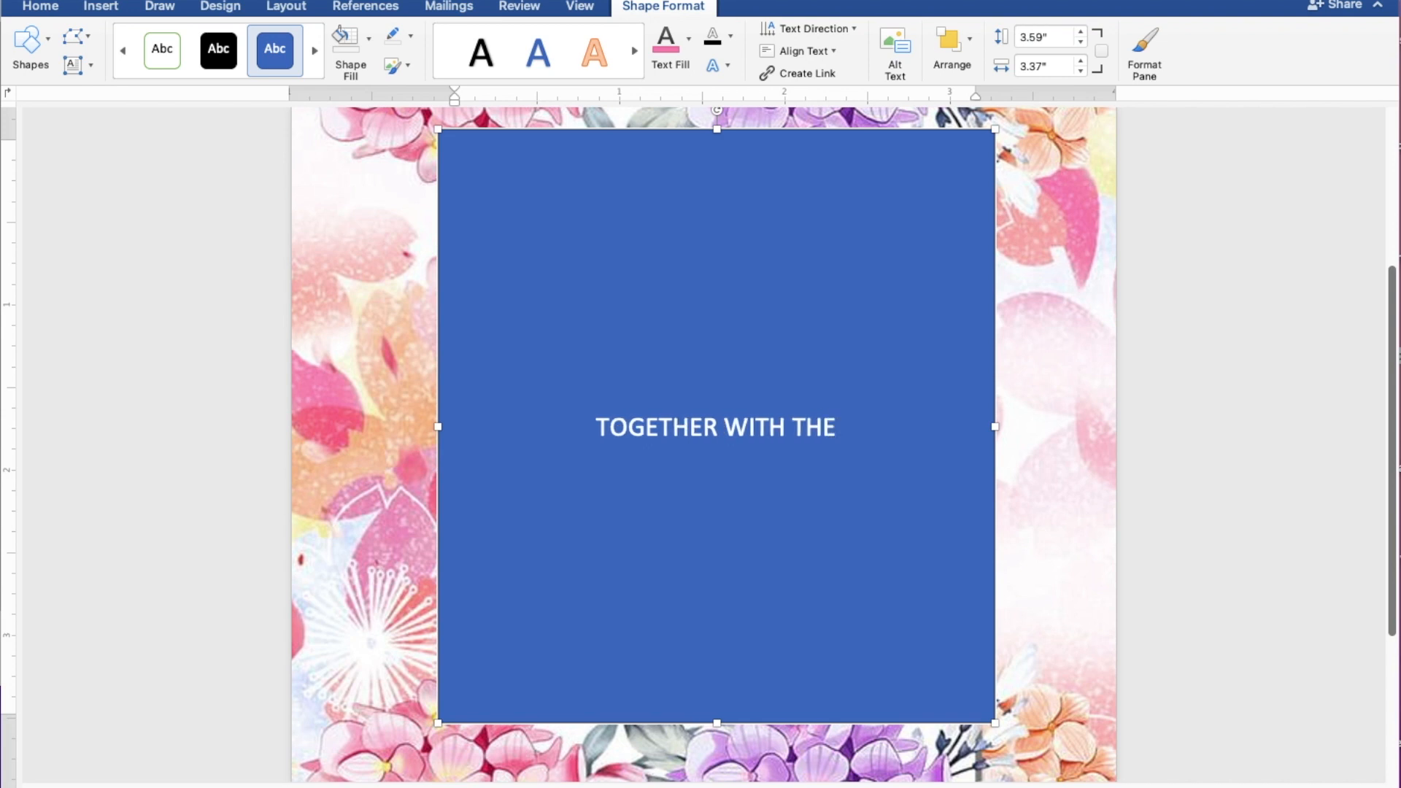
type("IR F")
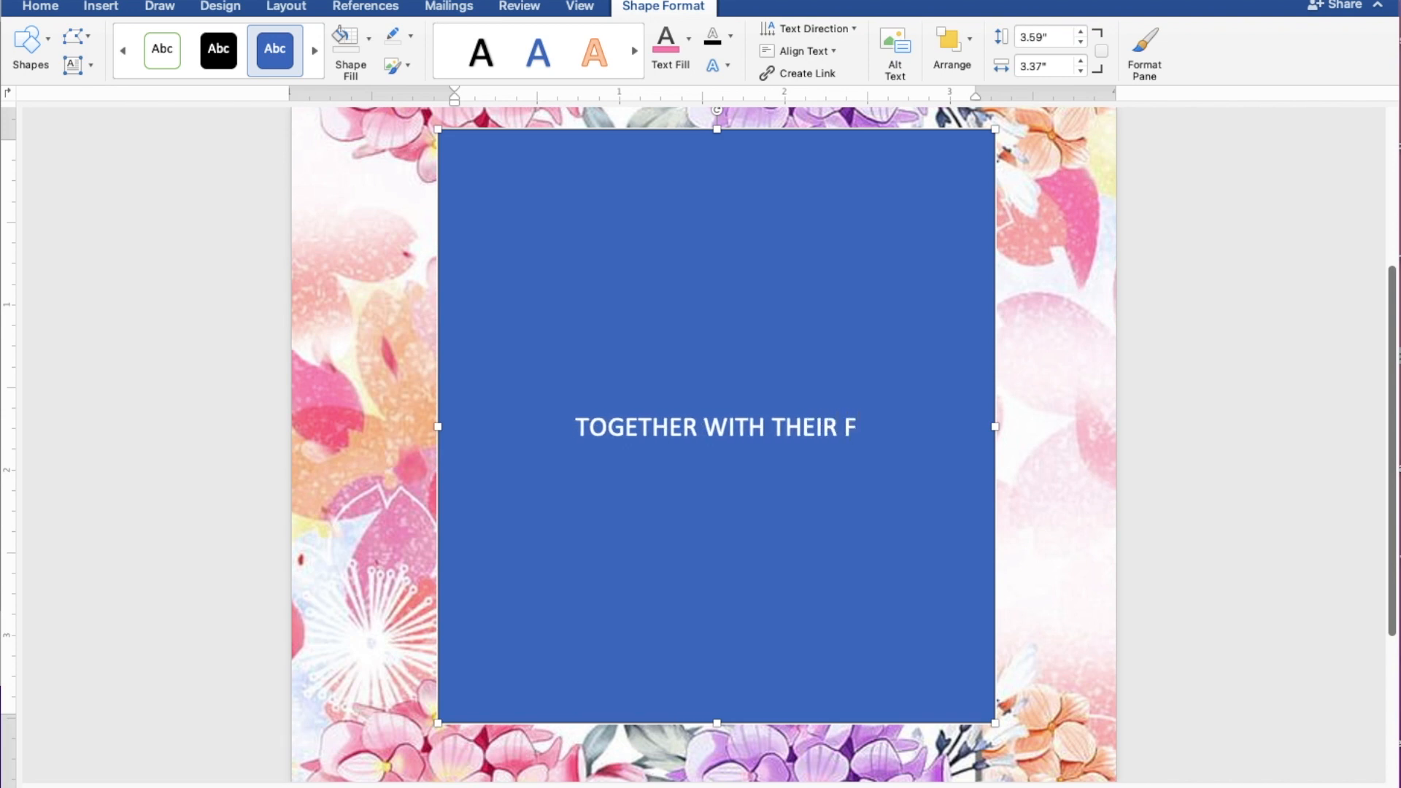
type("AMILY")
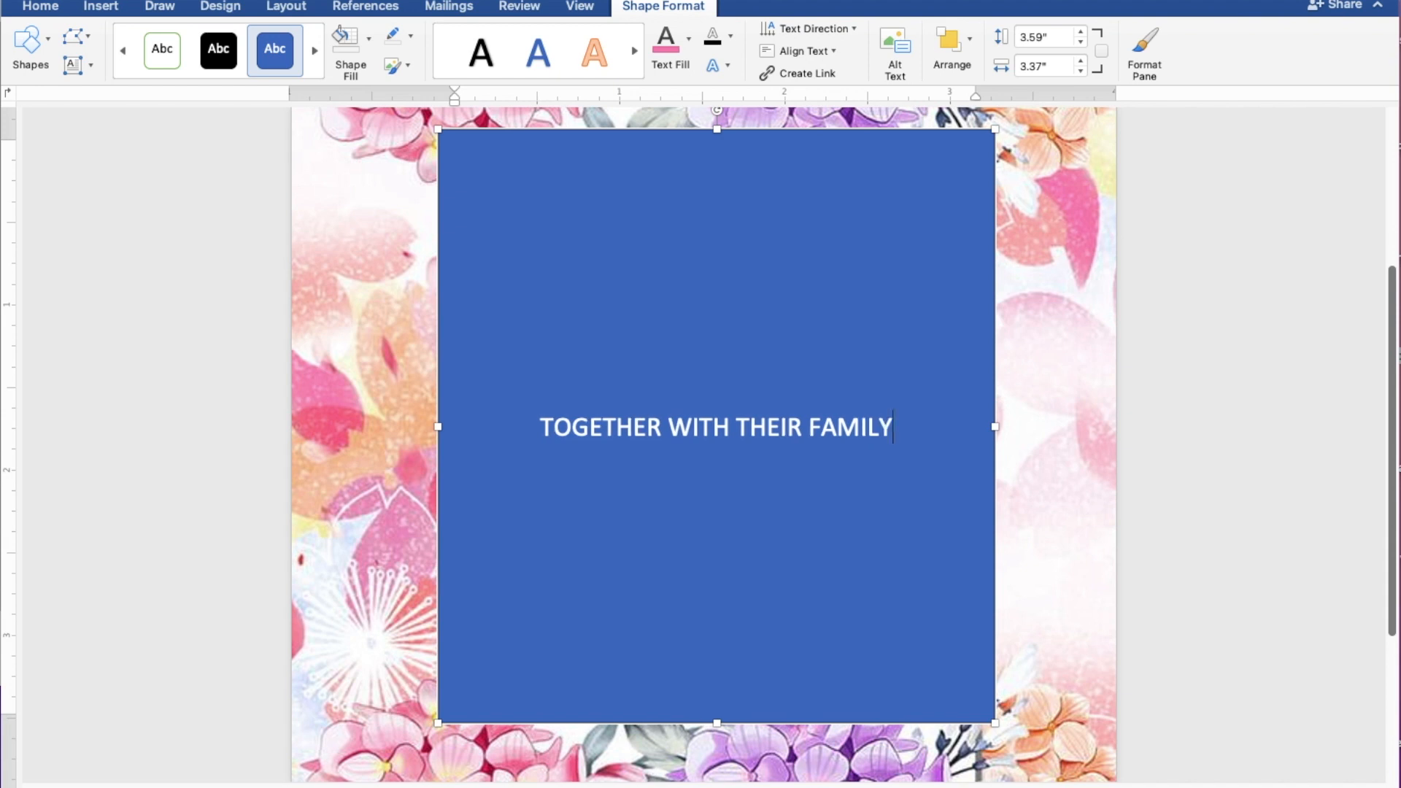
key("Return")
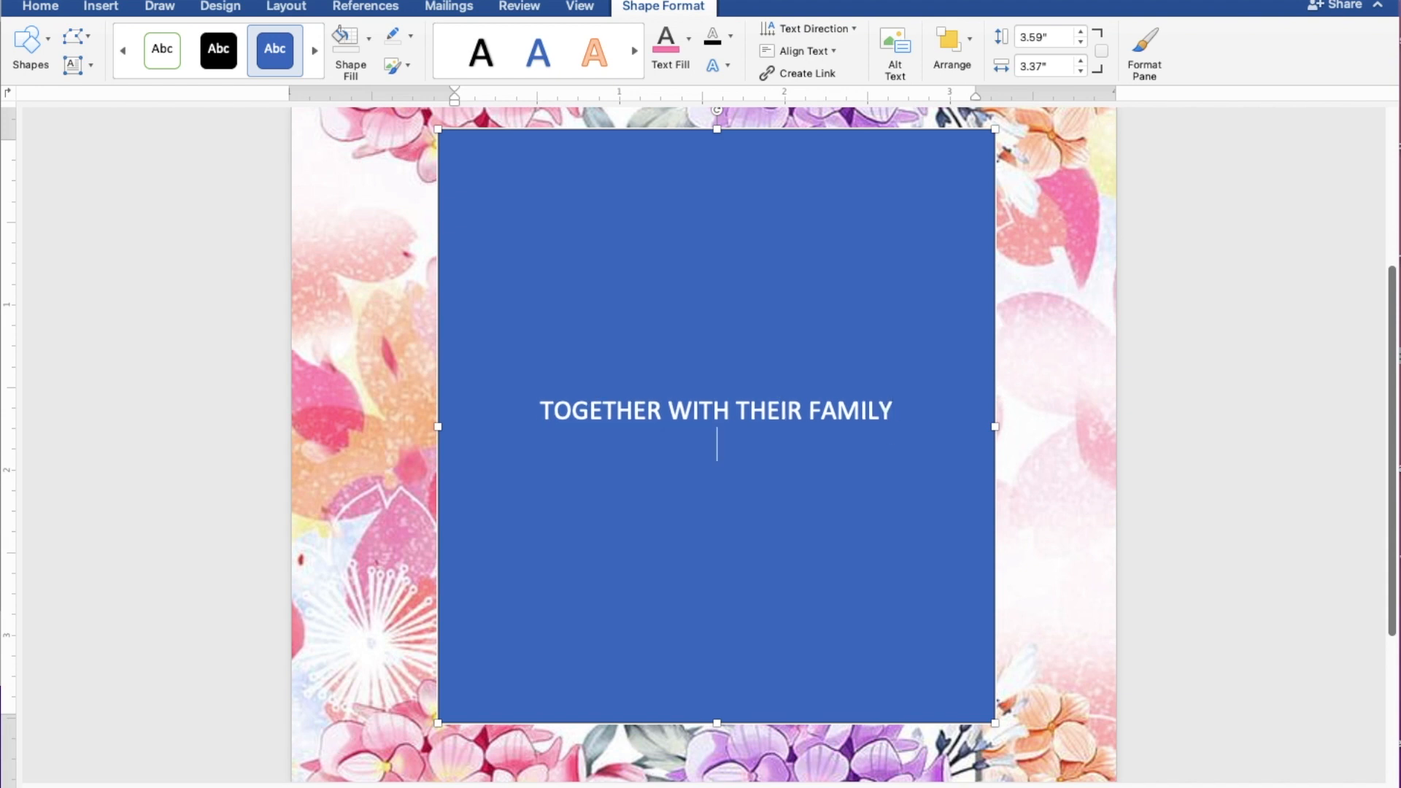
key("Return")
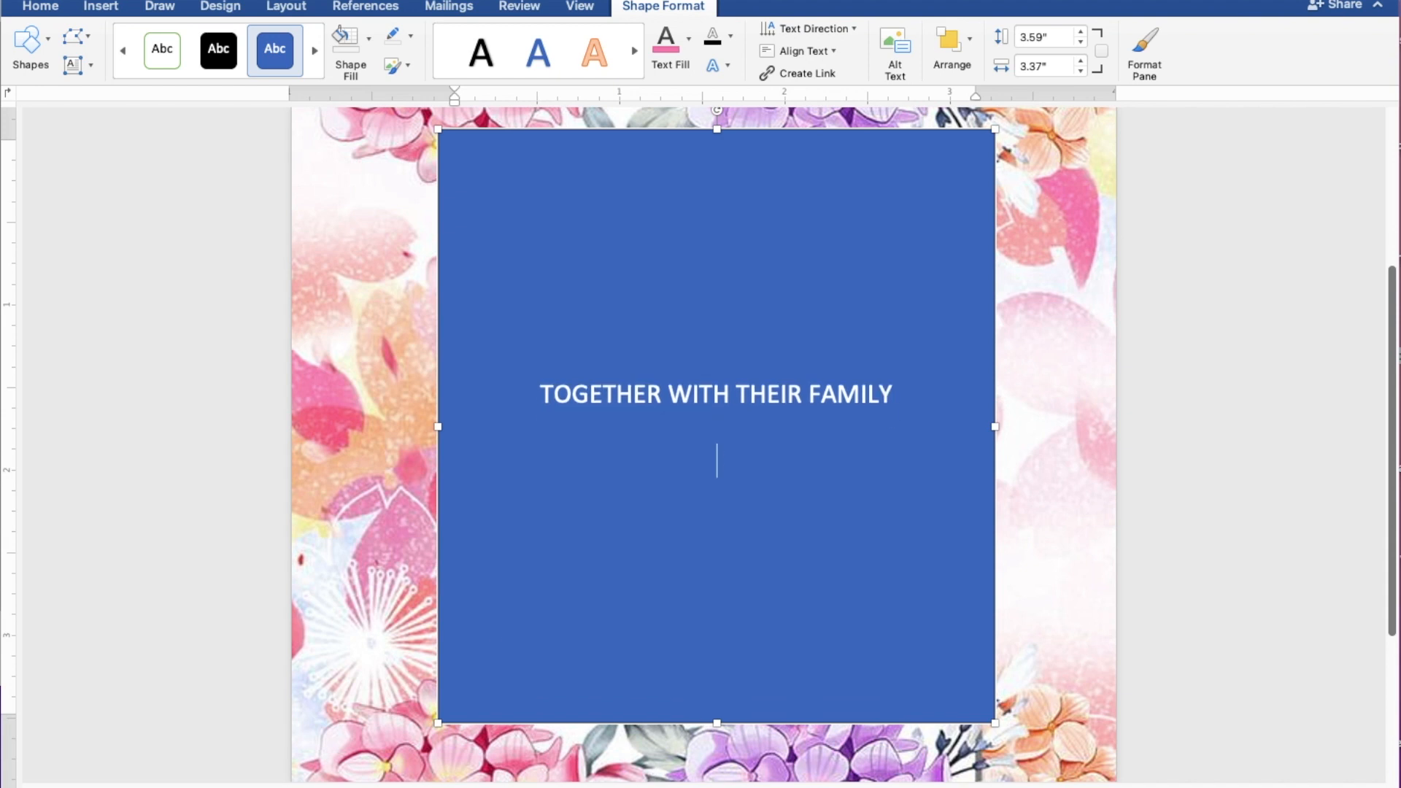
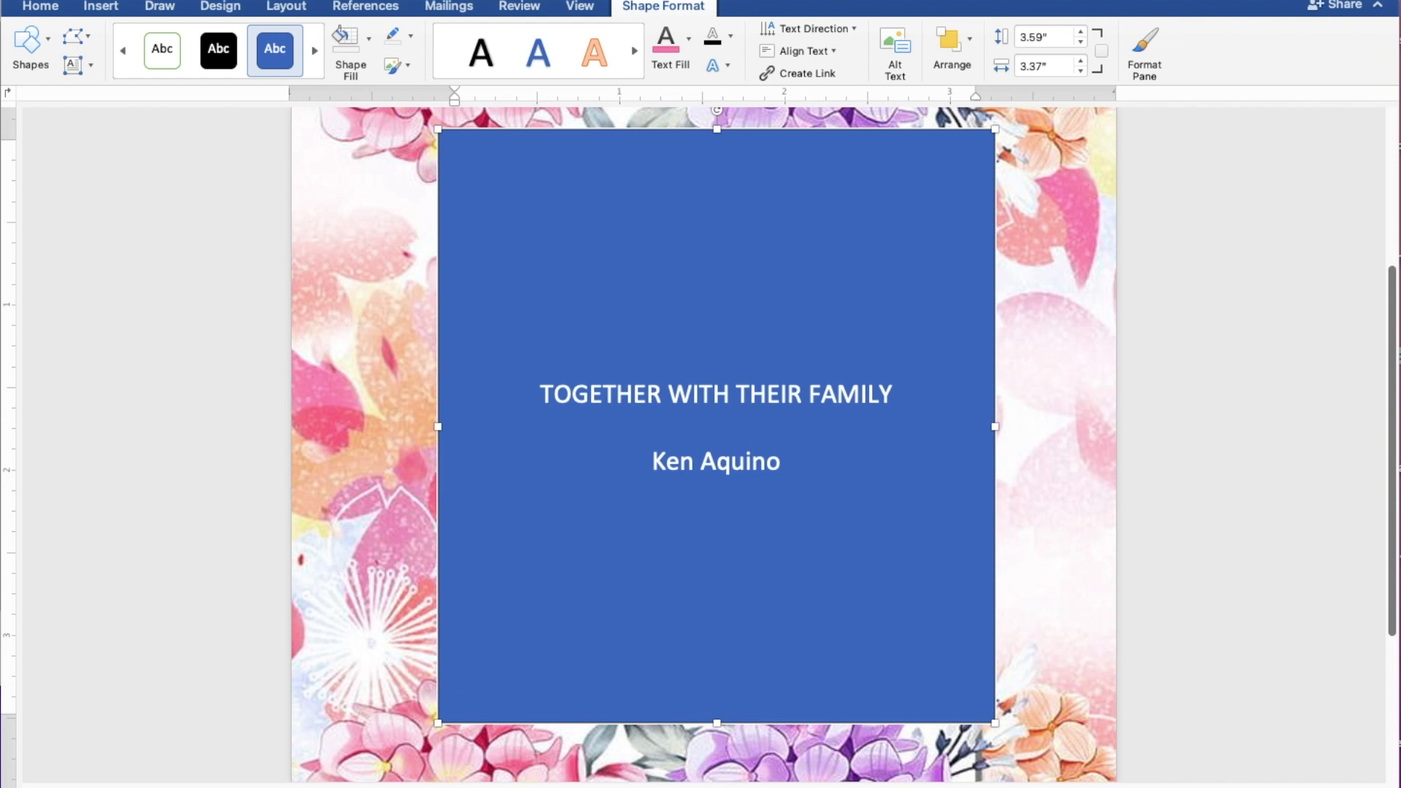
key("Return")
type("AND ")
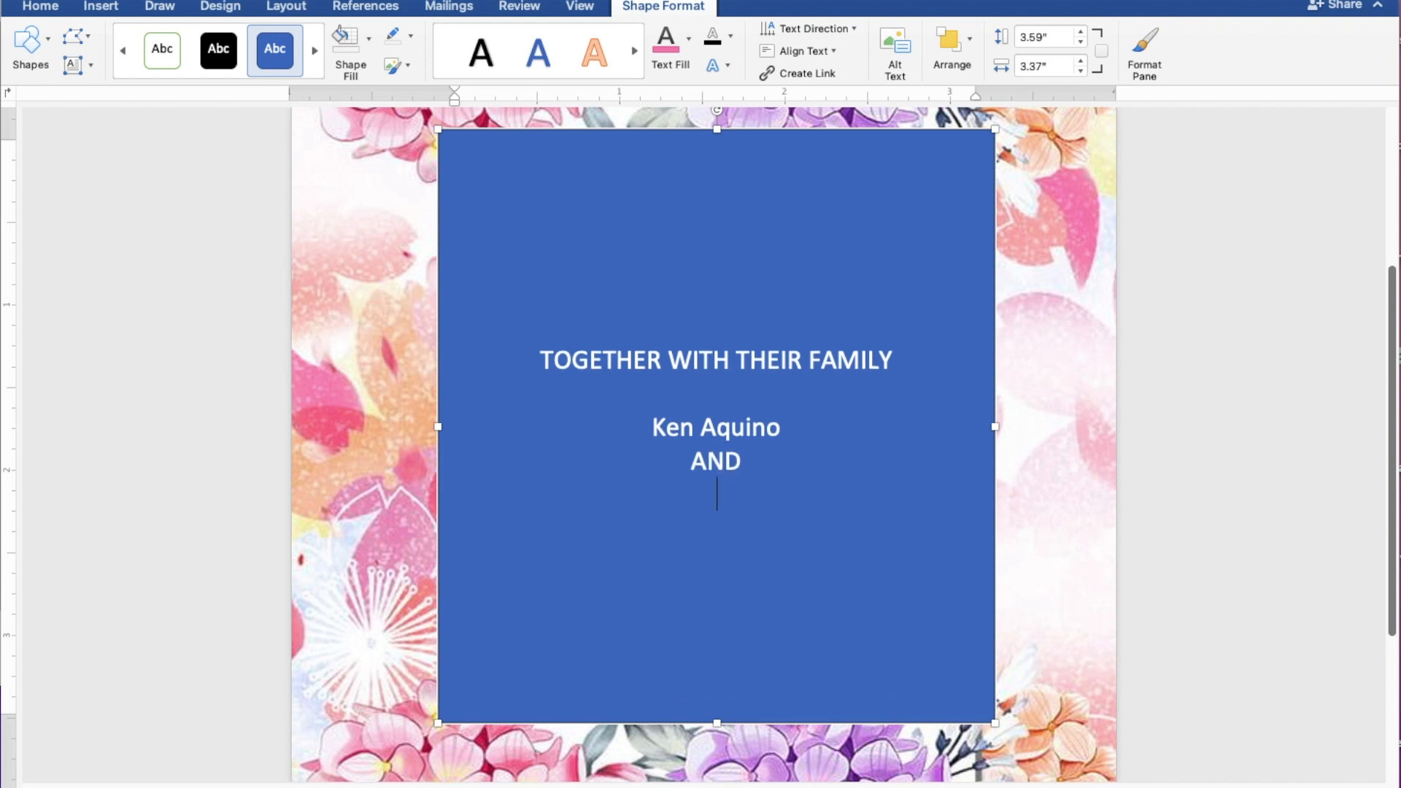
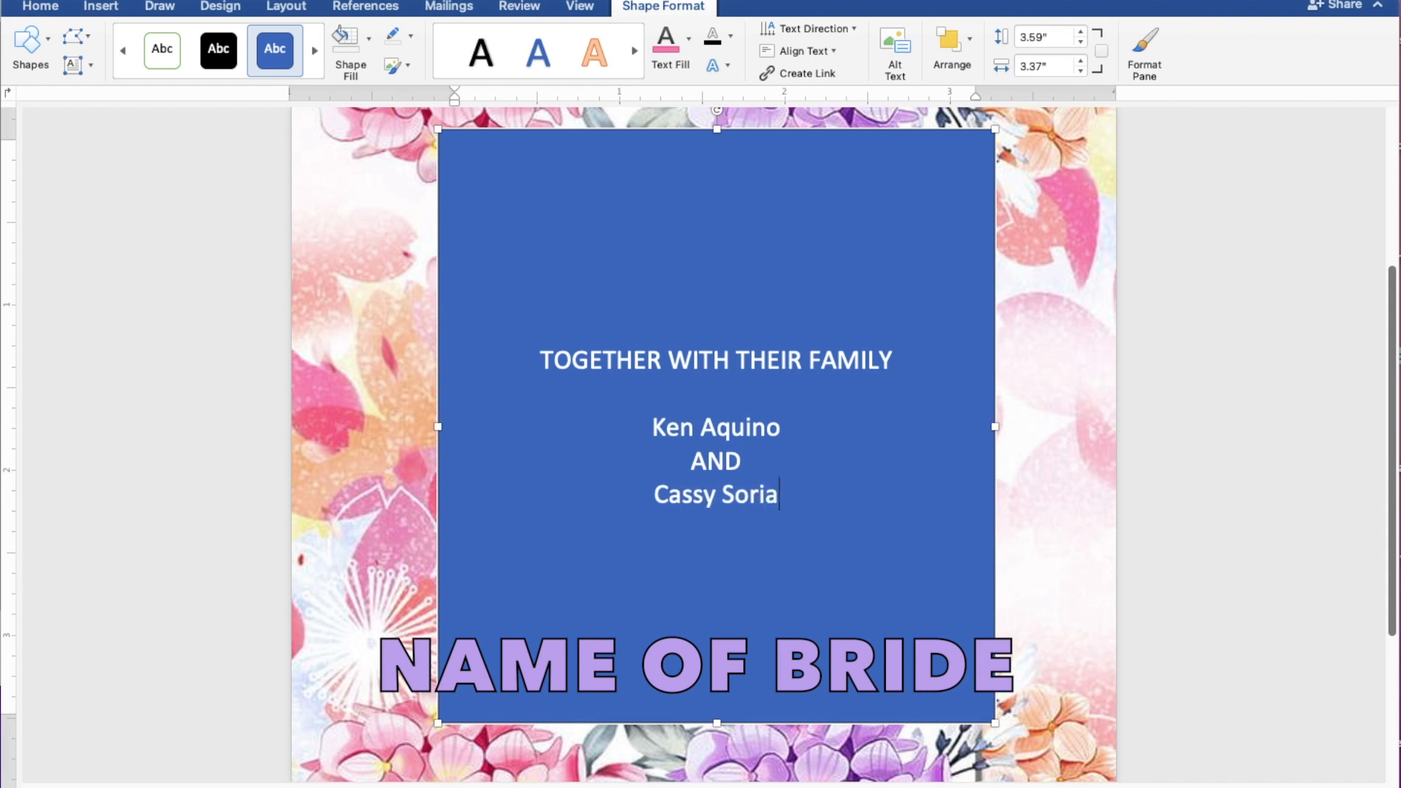
key("Return")
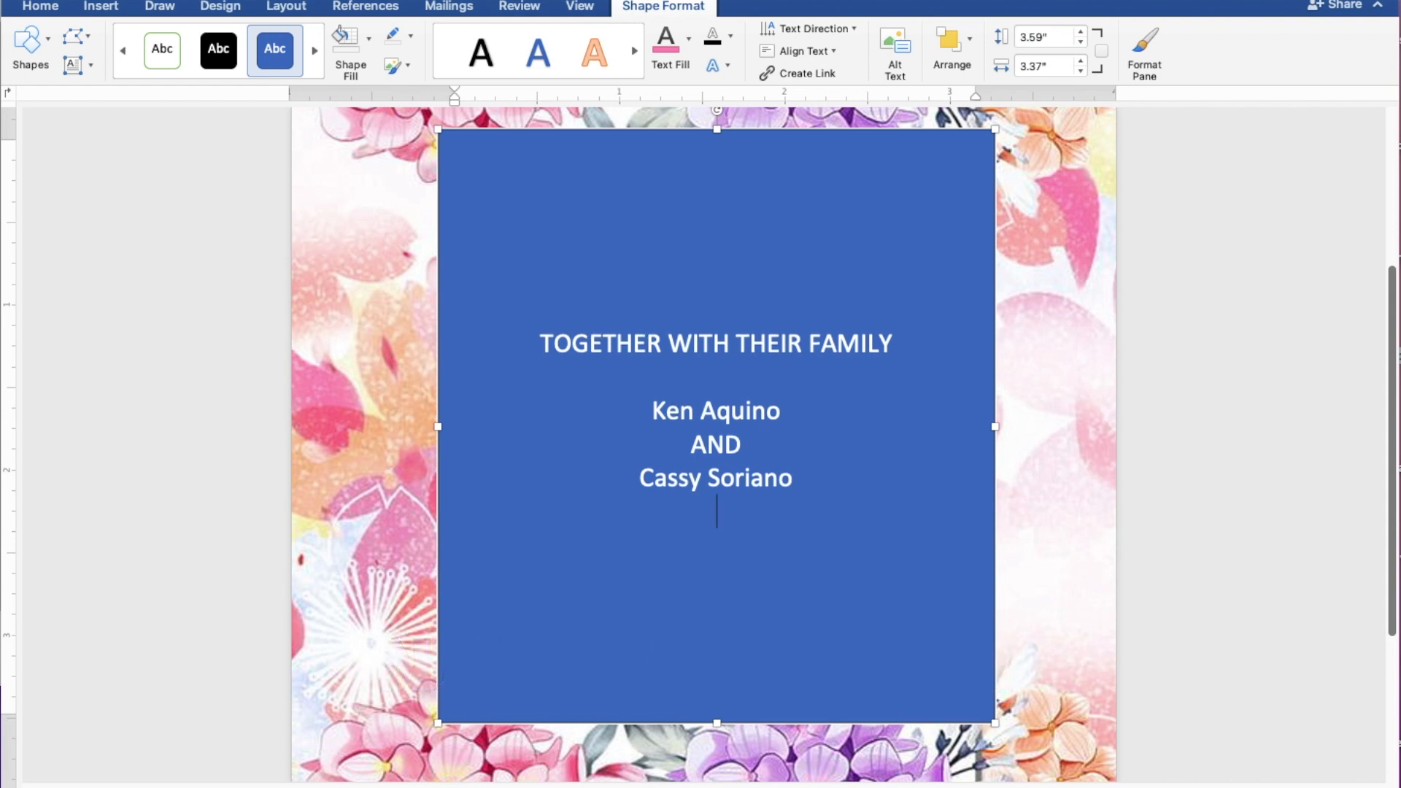
key("Return")
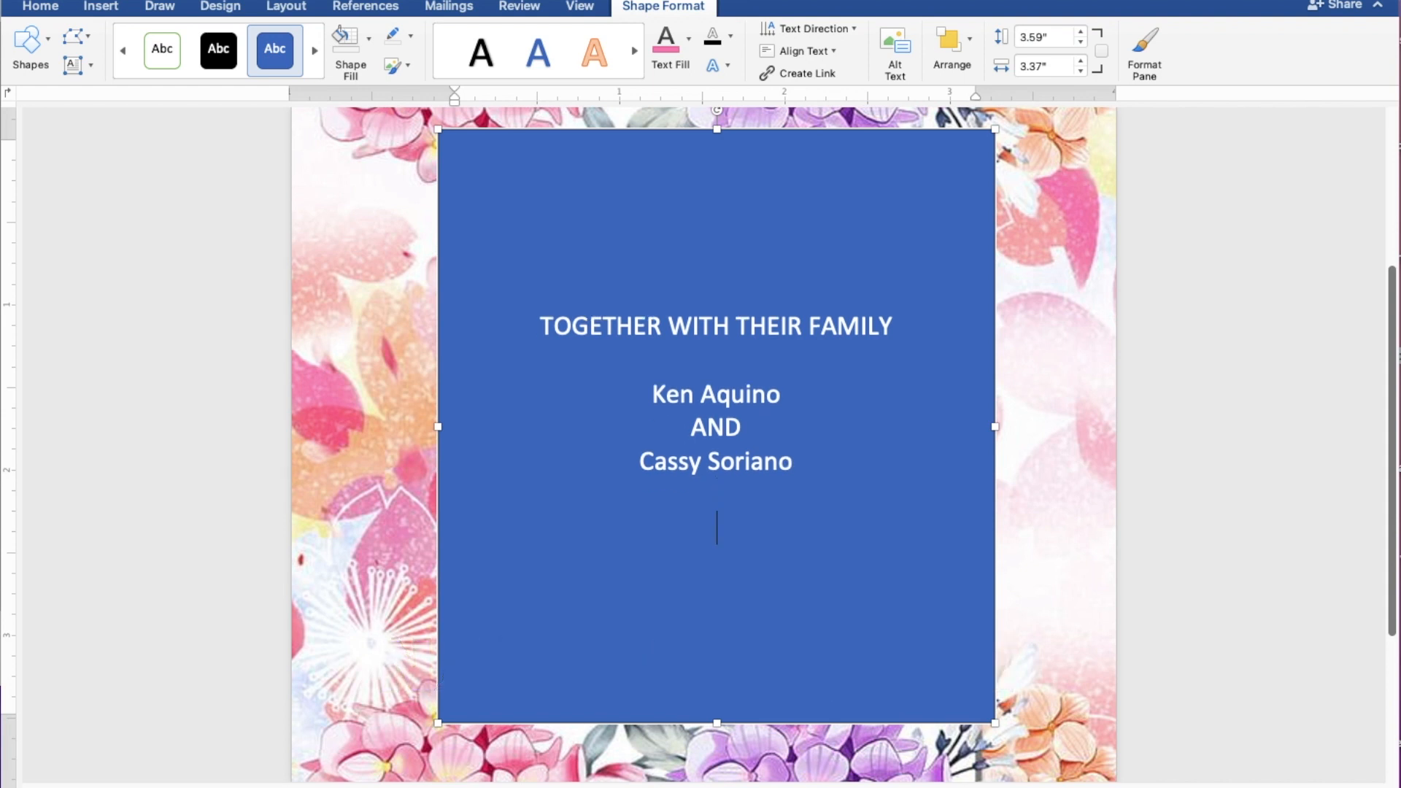
Step: Add REQUEST THE PLEASURE OF YOUR PRESENCE and AS THEY JOYFULLY UNITE IN MARRIAGE on two lines
type("REQUEST")
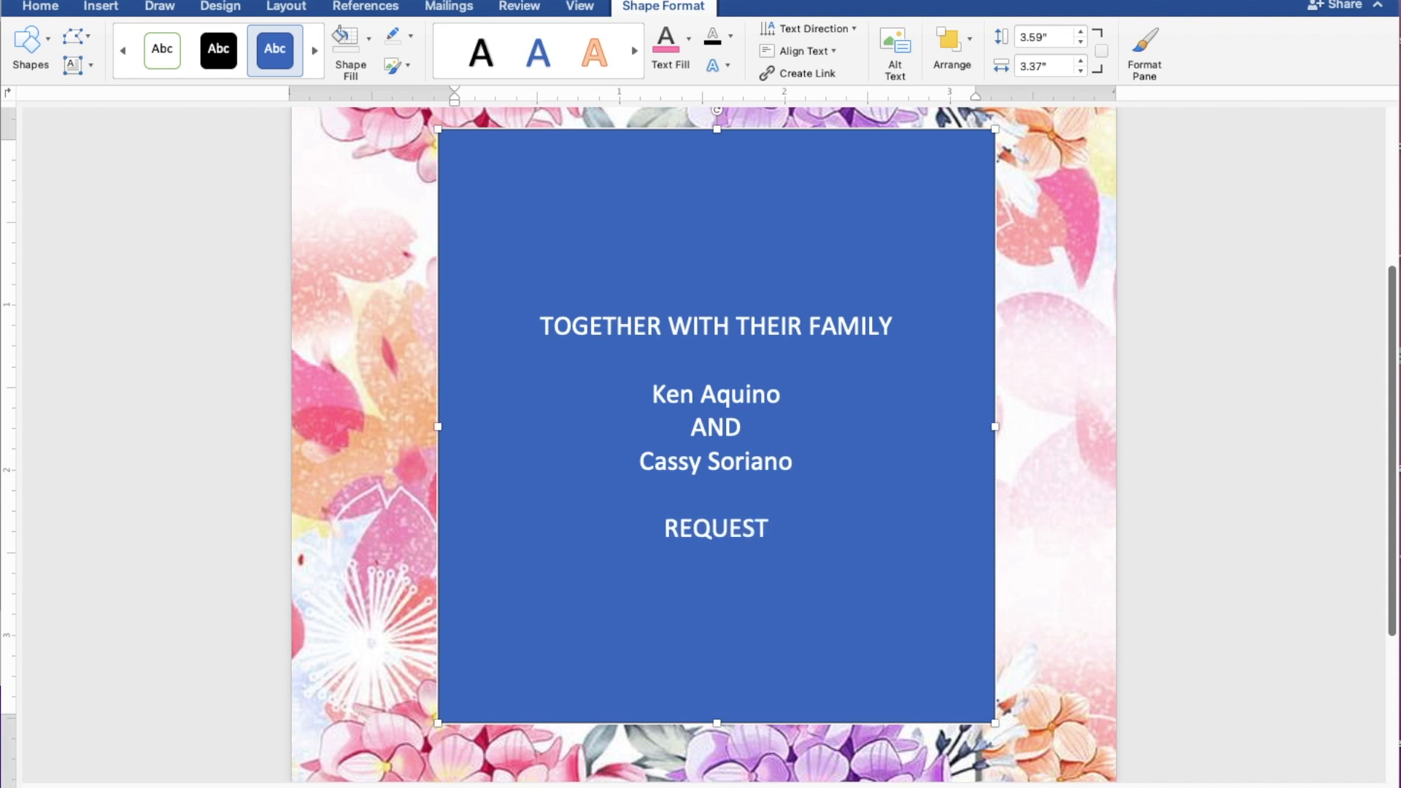
type(" THE")
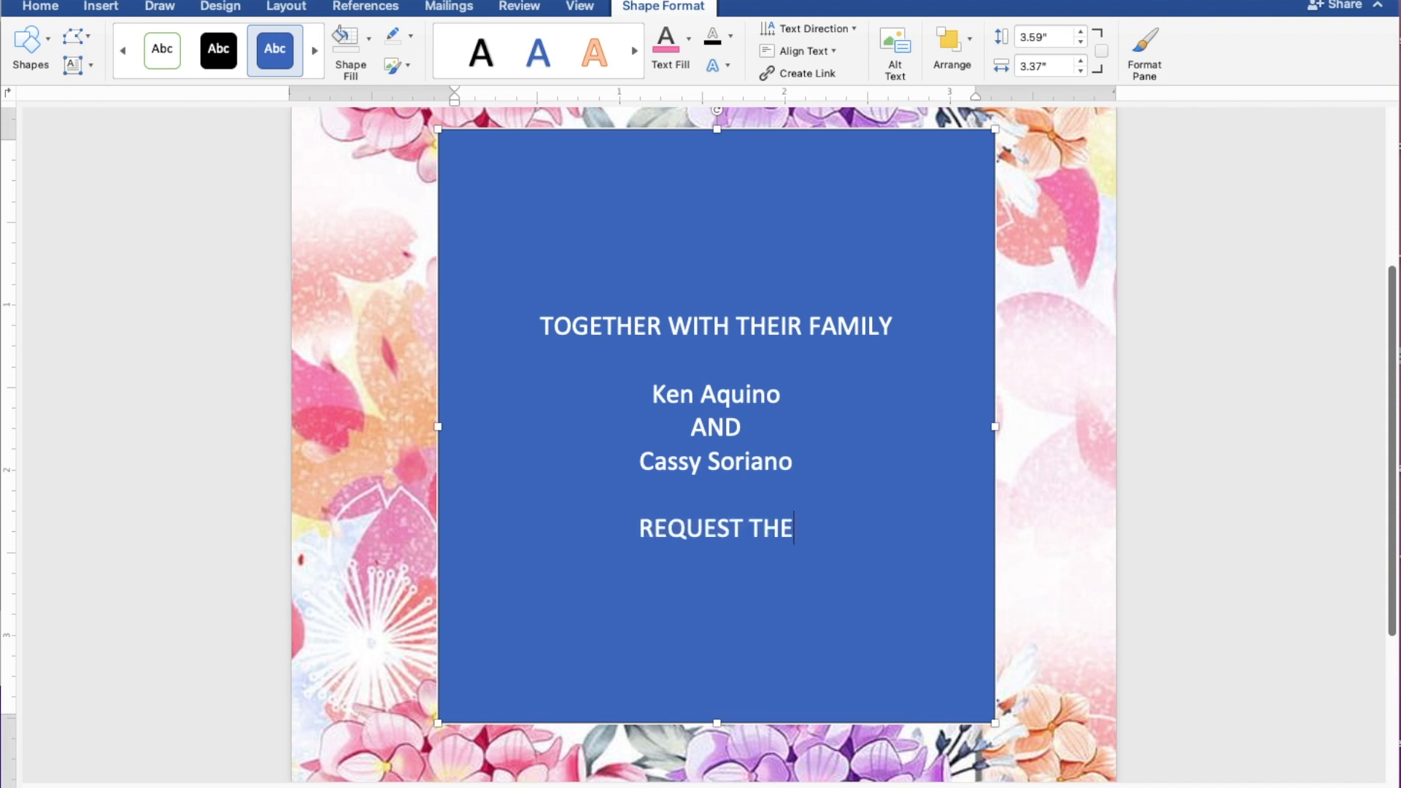
type(" PL")
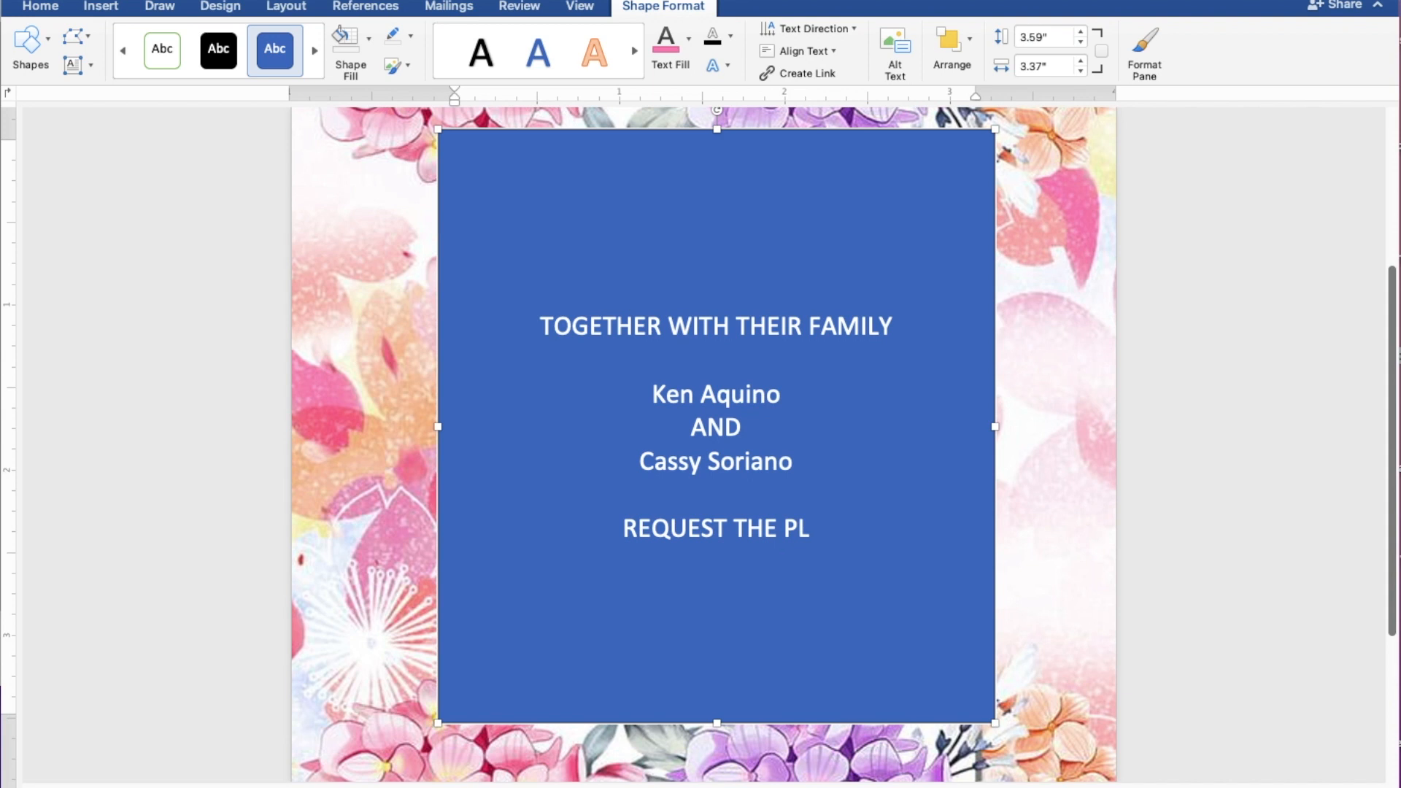
type("EASUR")
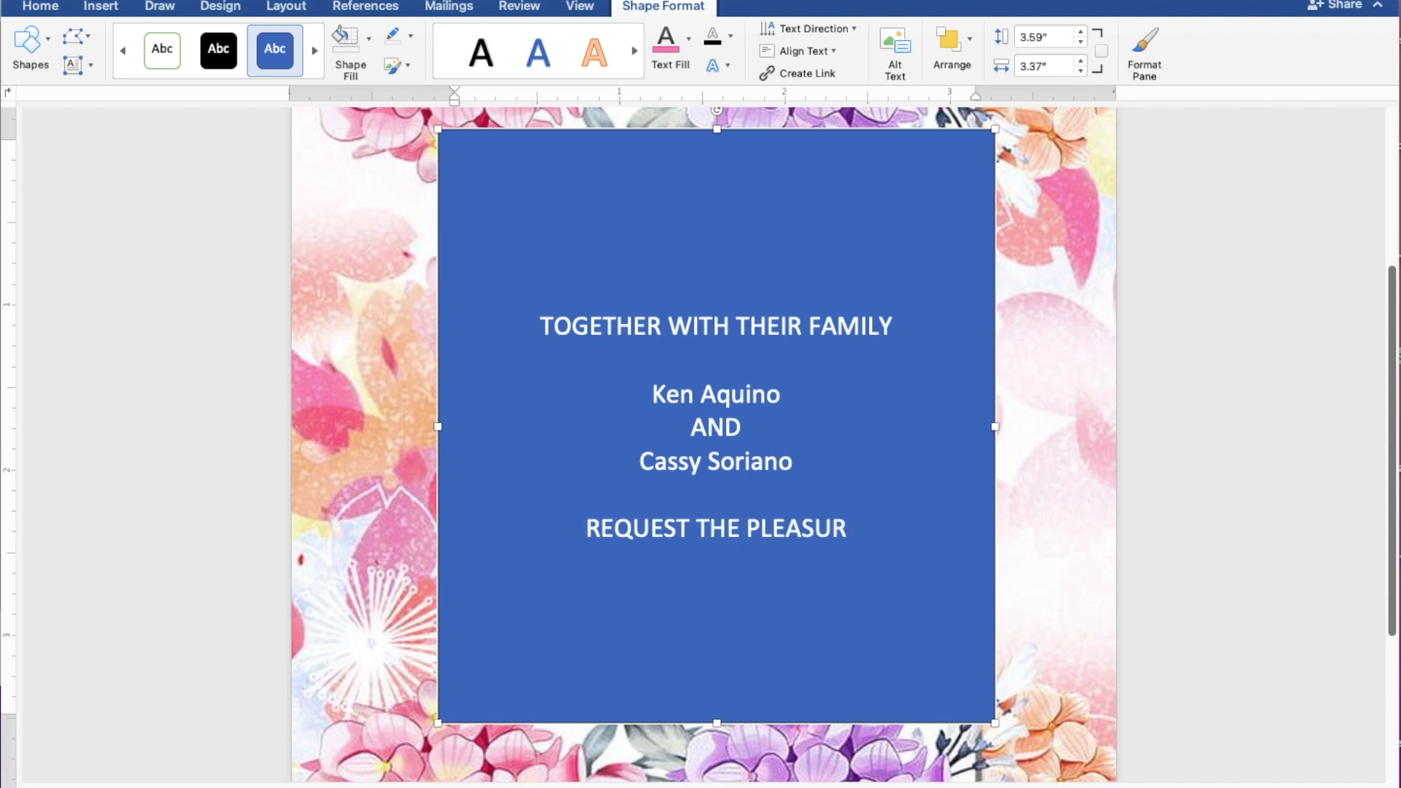
type("E O")
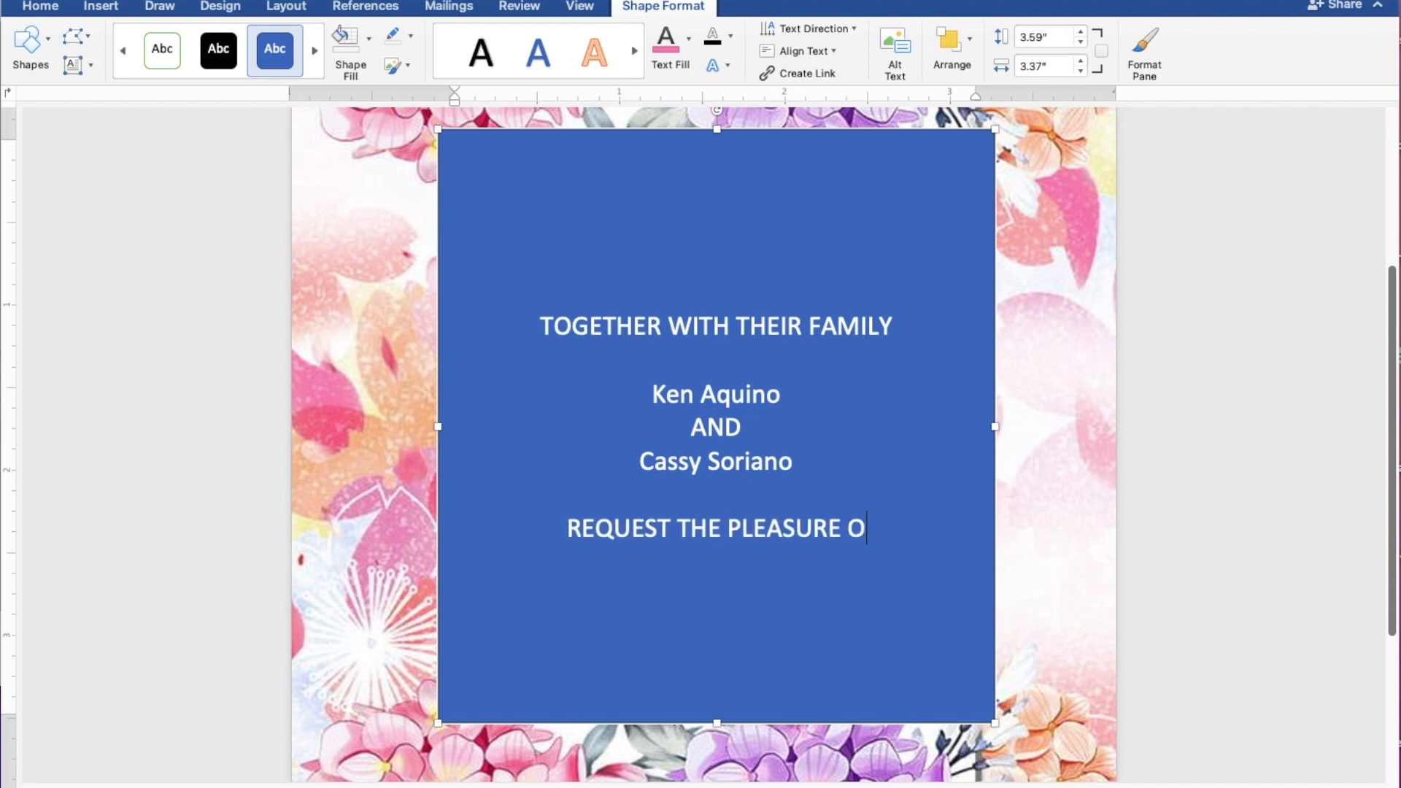
type("F YO")
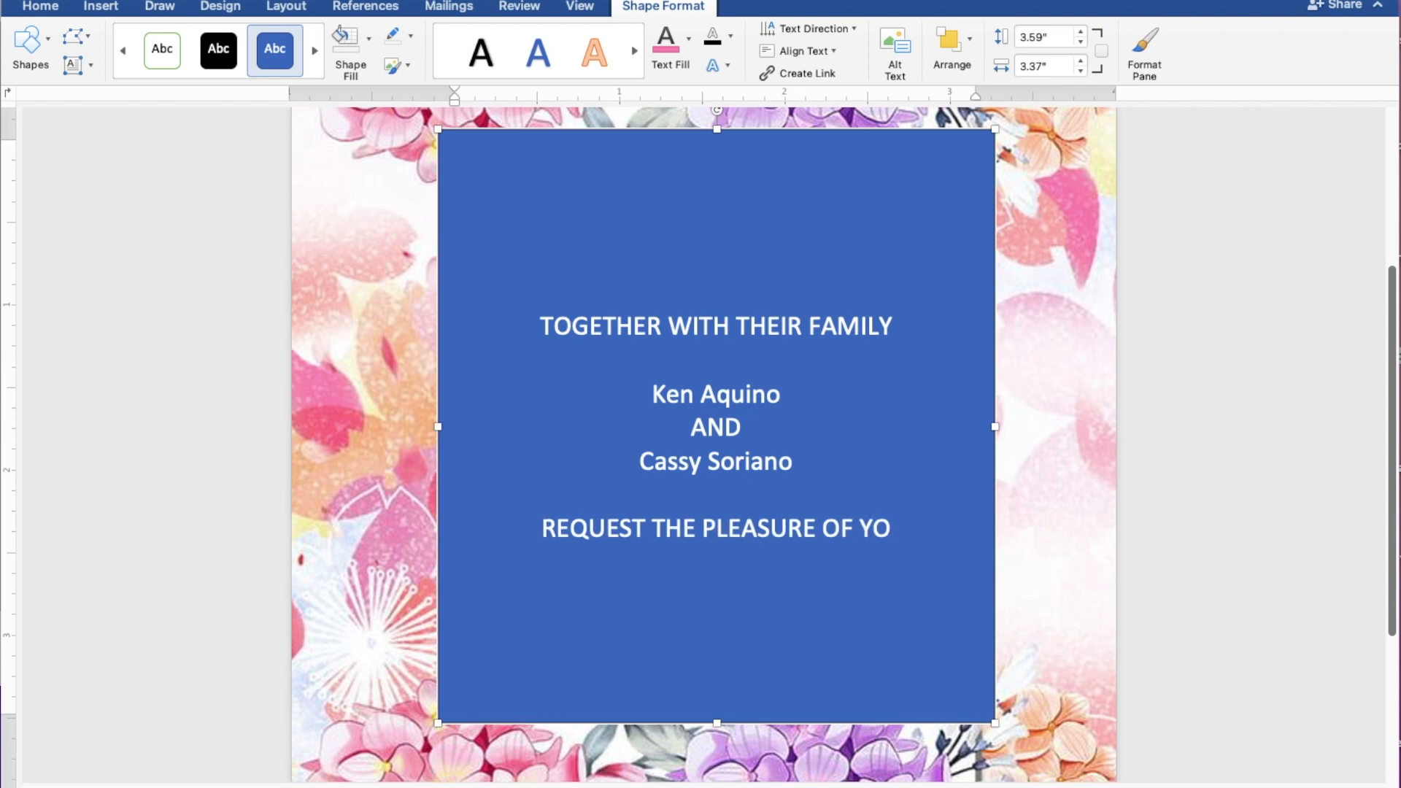
type("UR P")
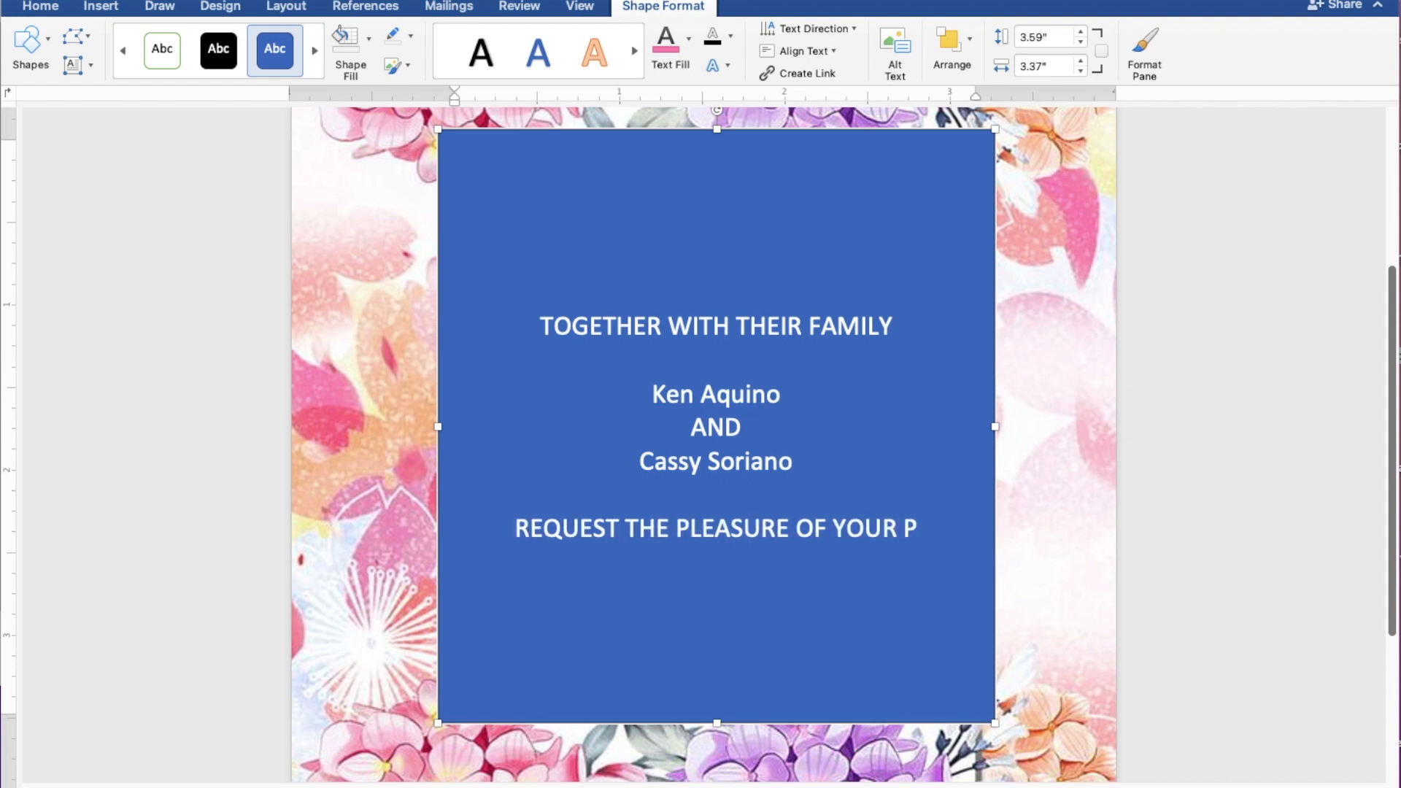
type("RE")
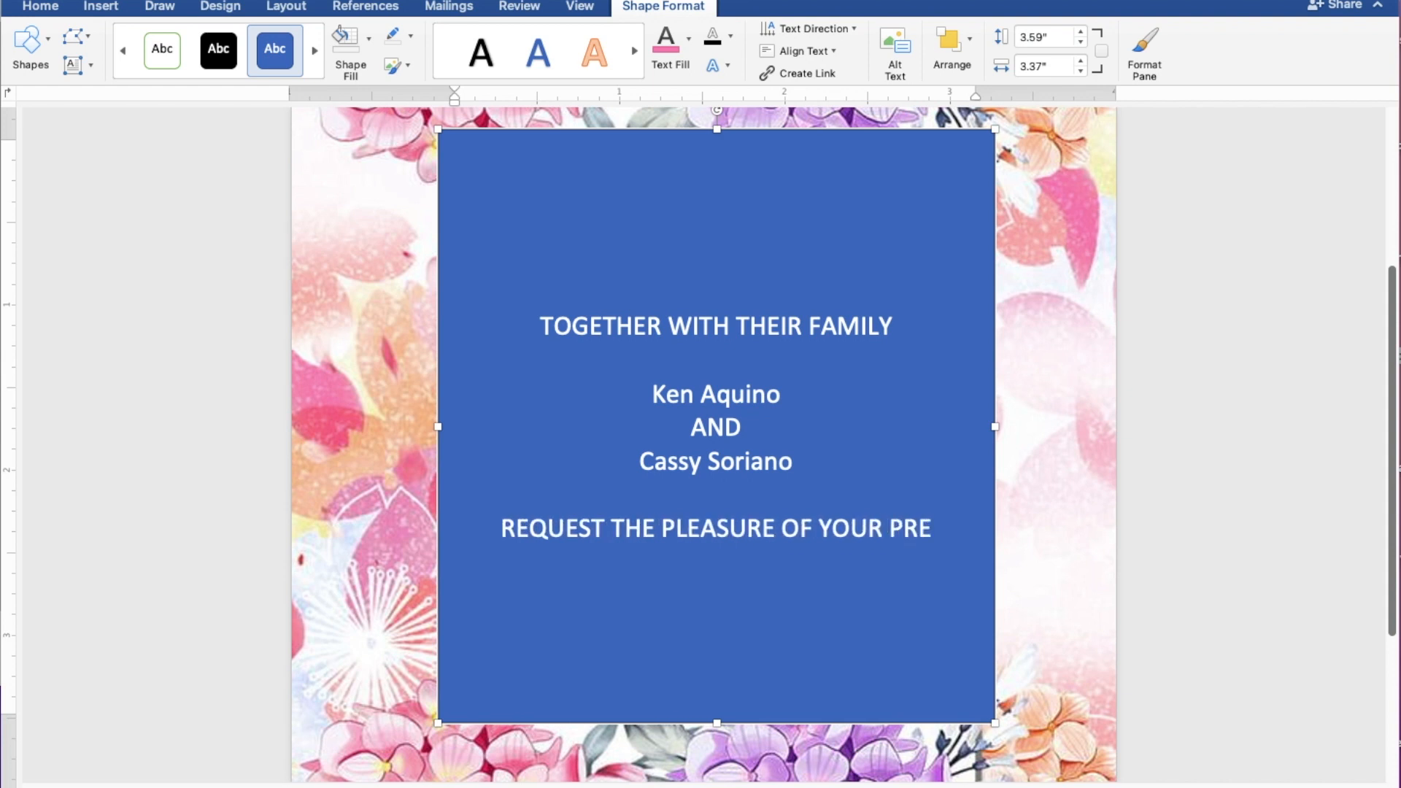
type("SENC")
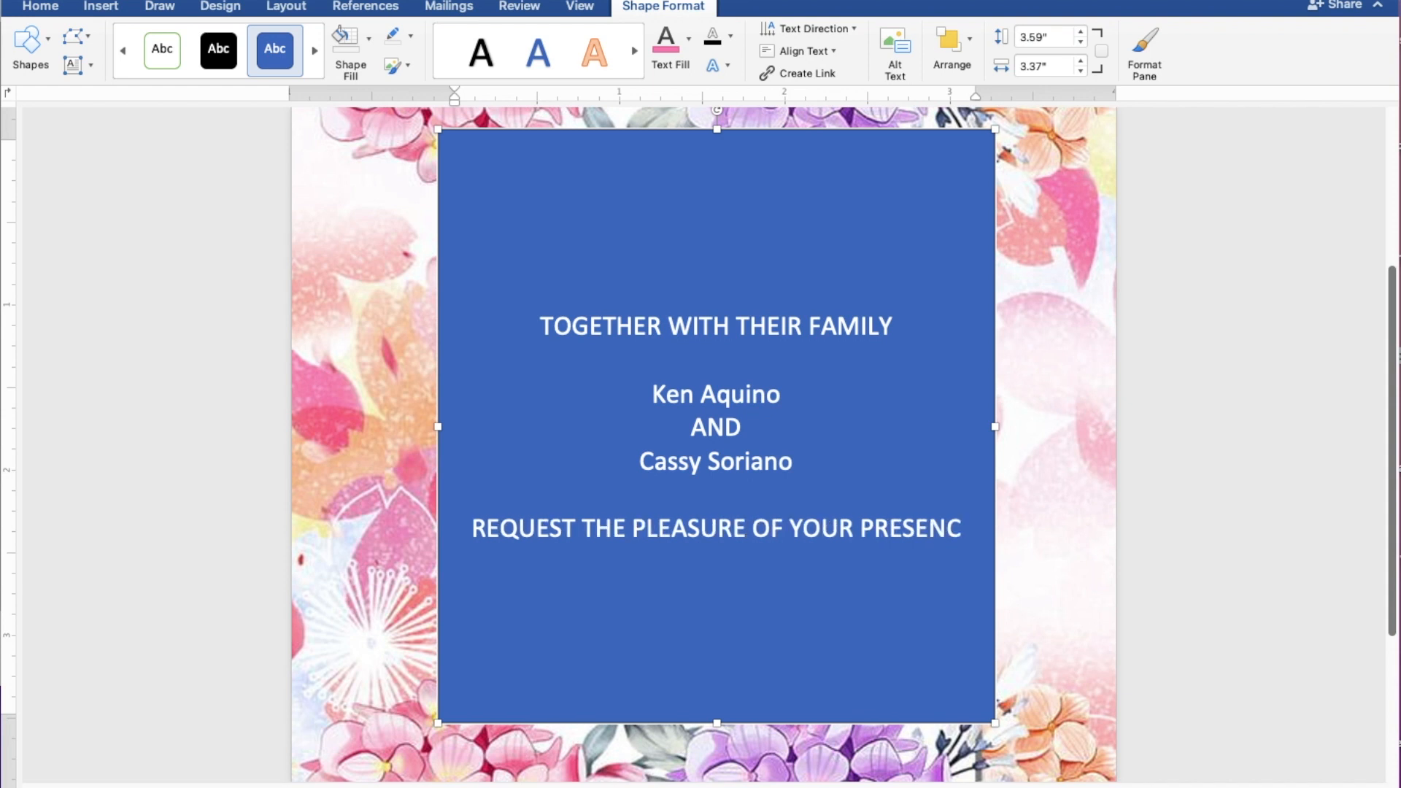
type("E")
key("Return")
type("AS")
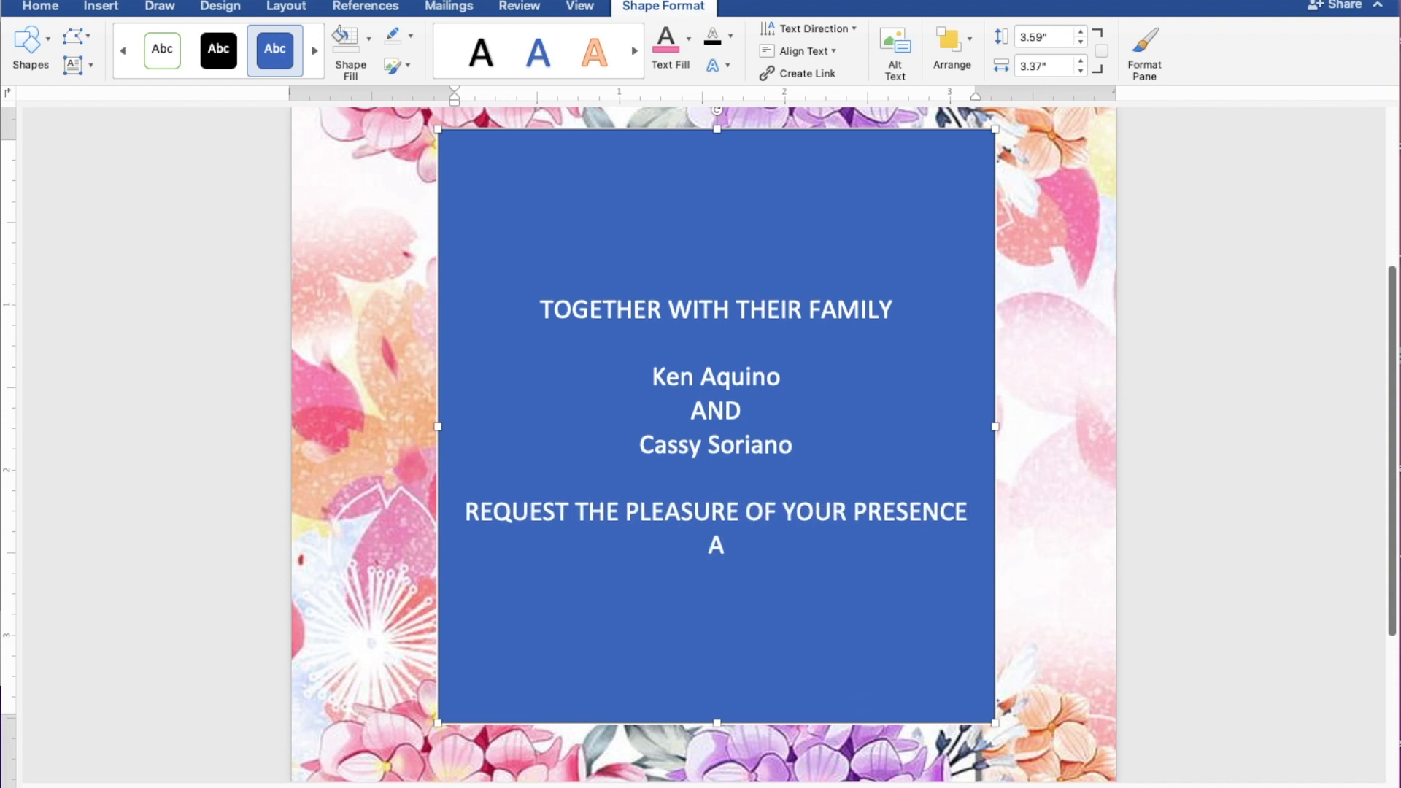
type(" THEY")
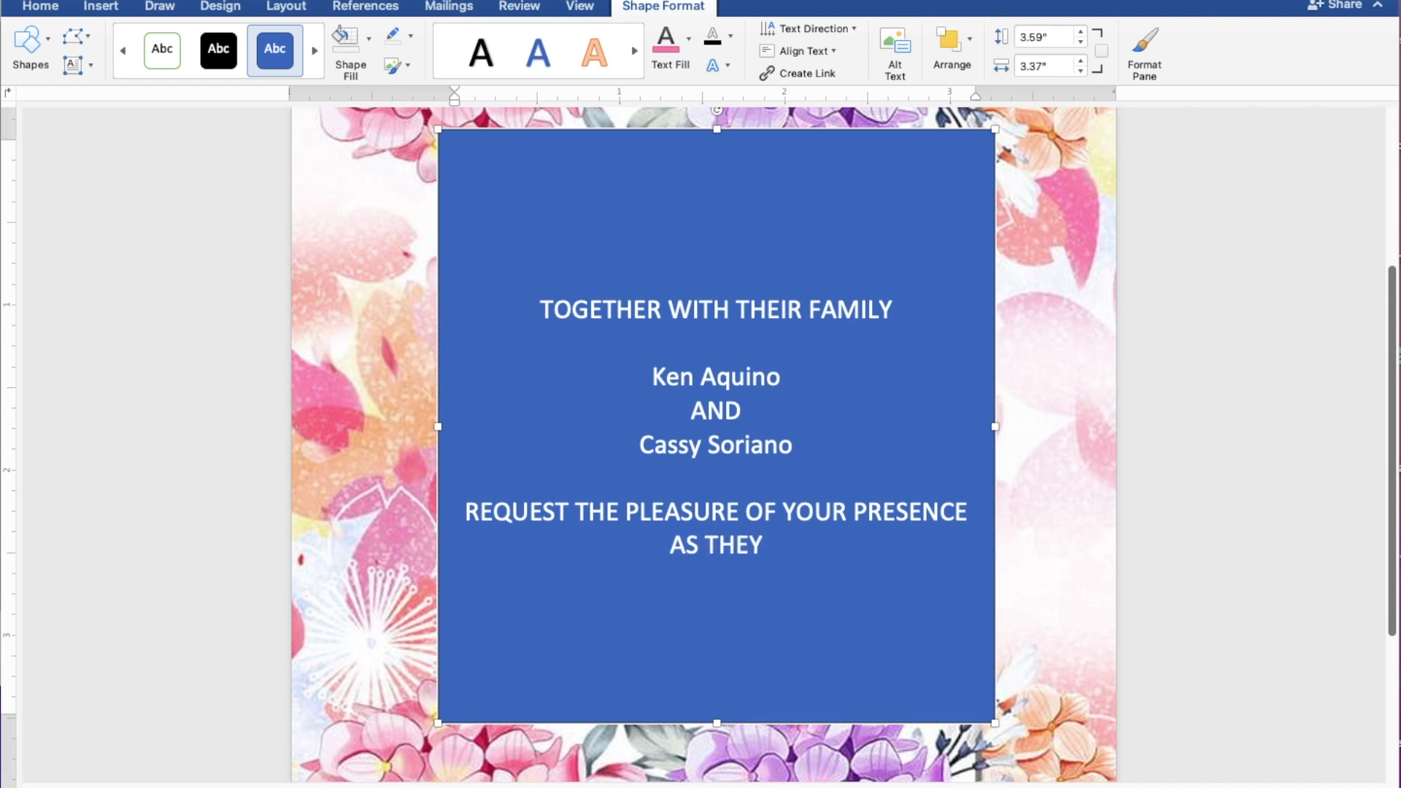
type(" JOY")
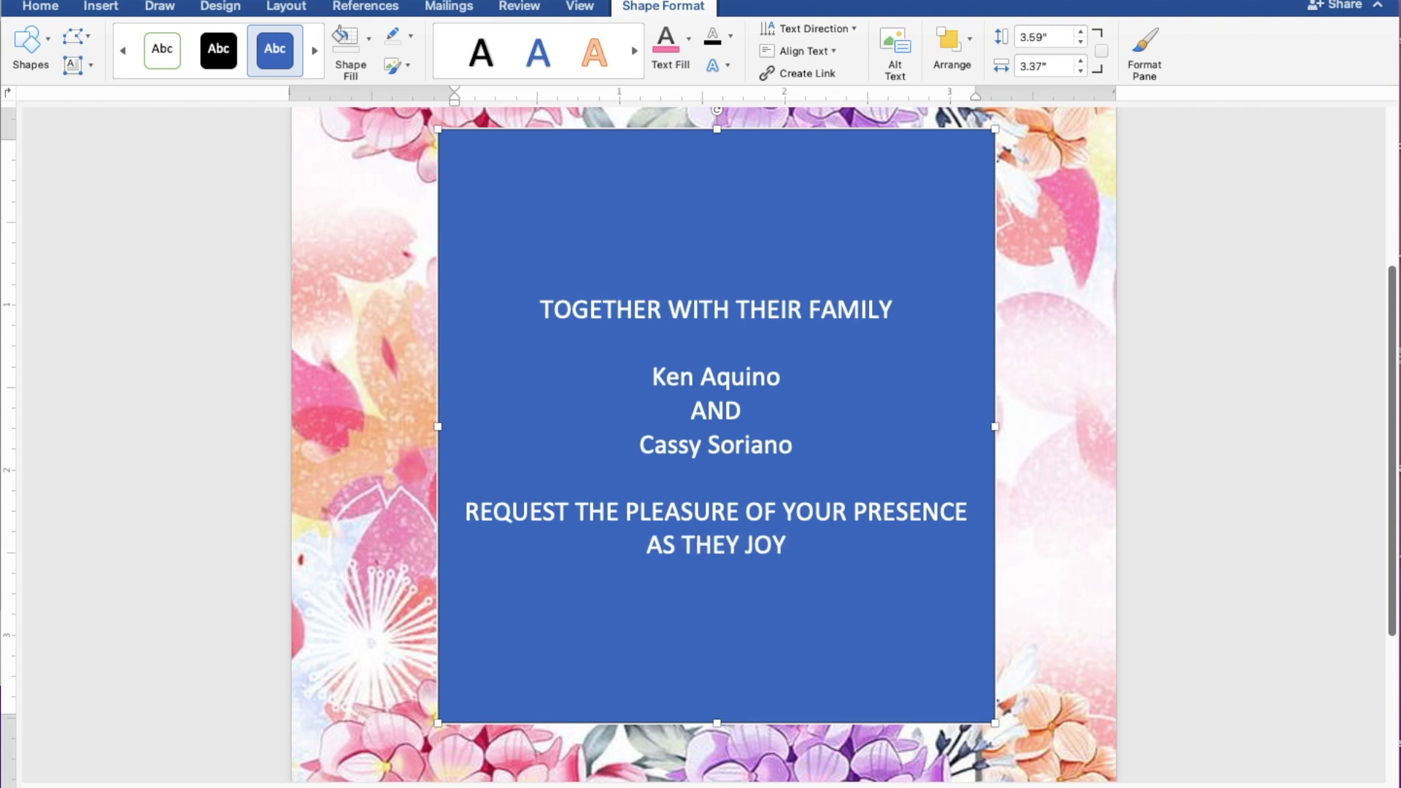
type("FULL")
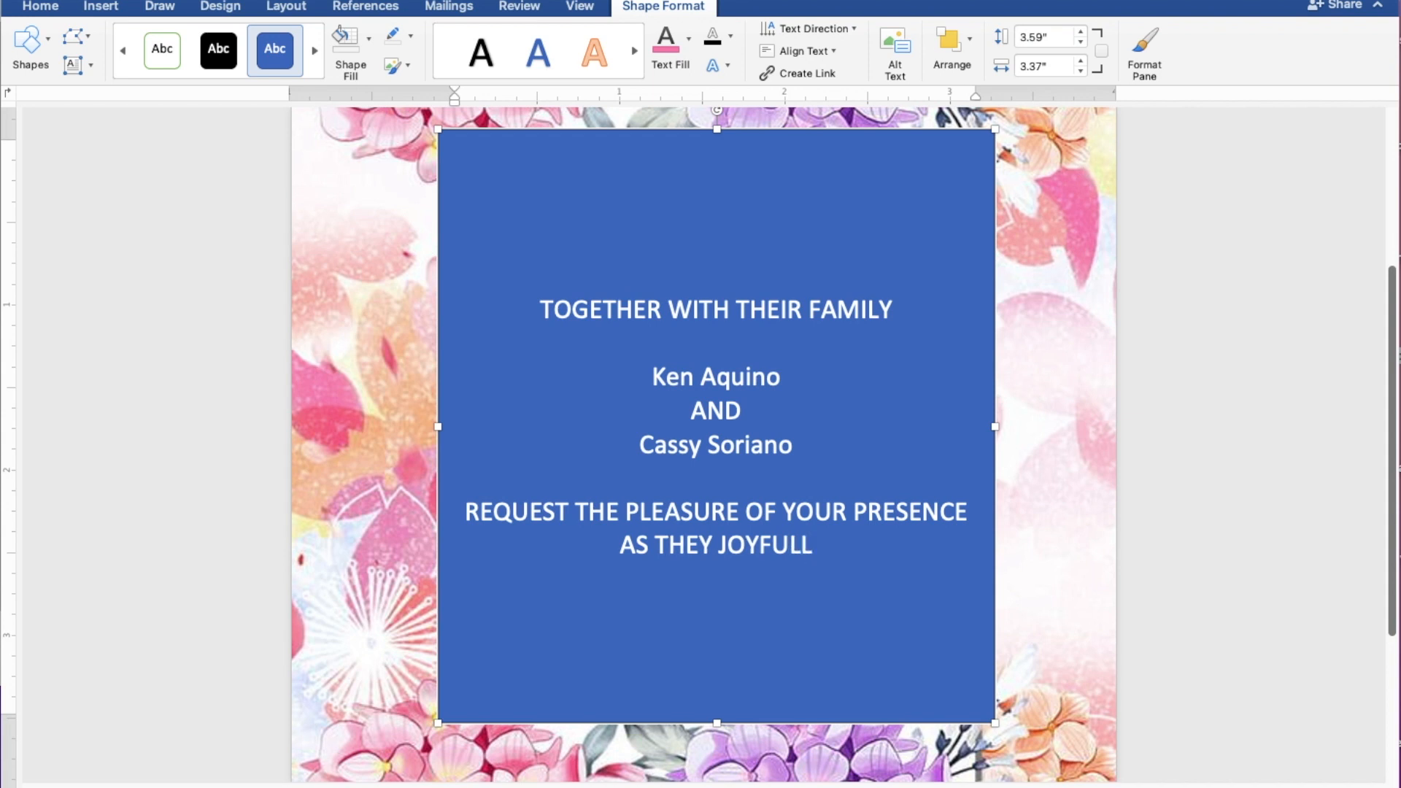
type("Y UNI")
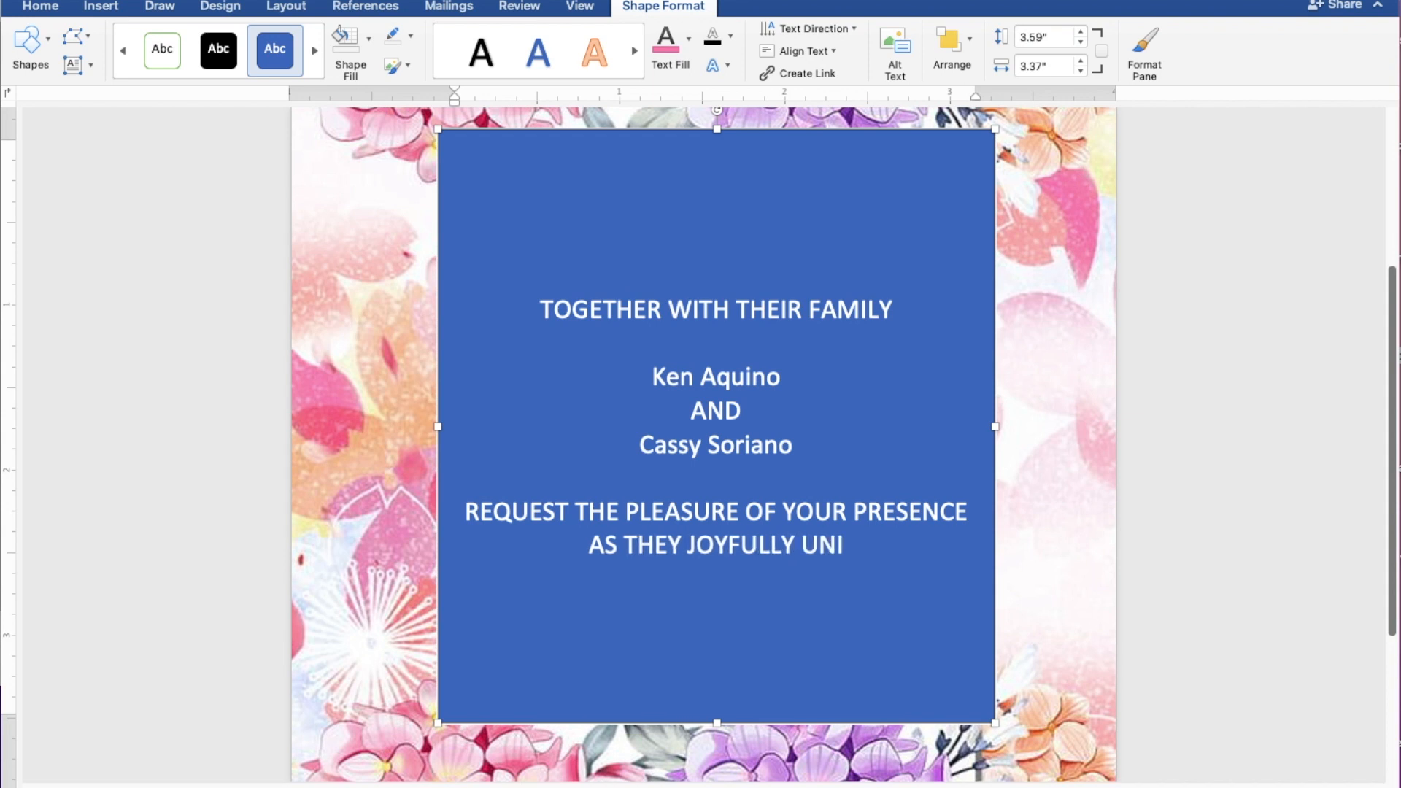
type("TE I")
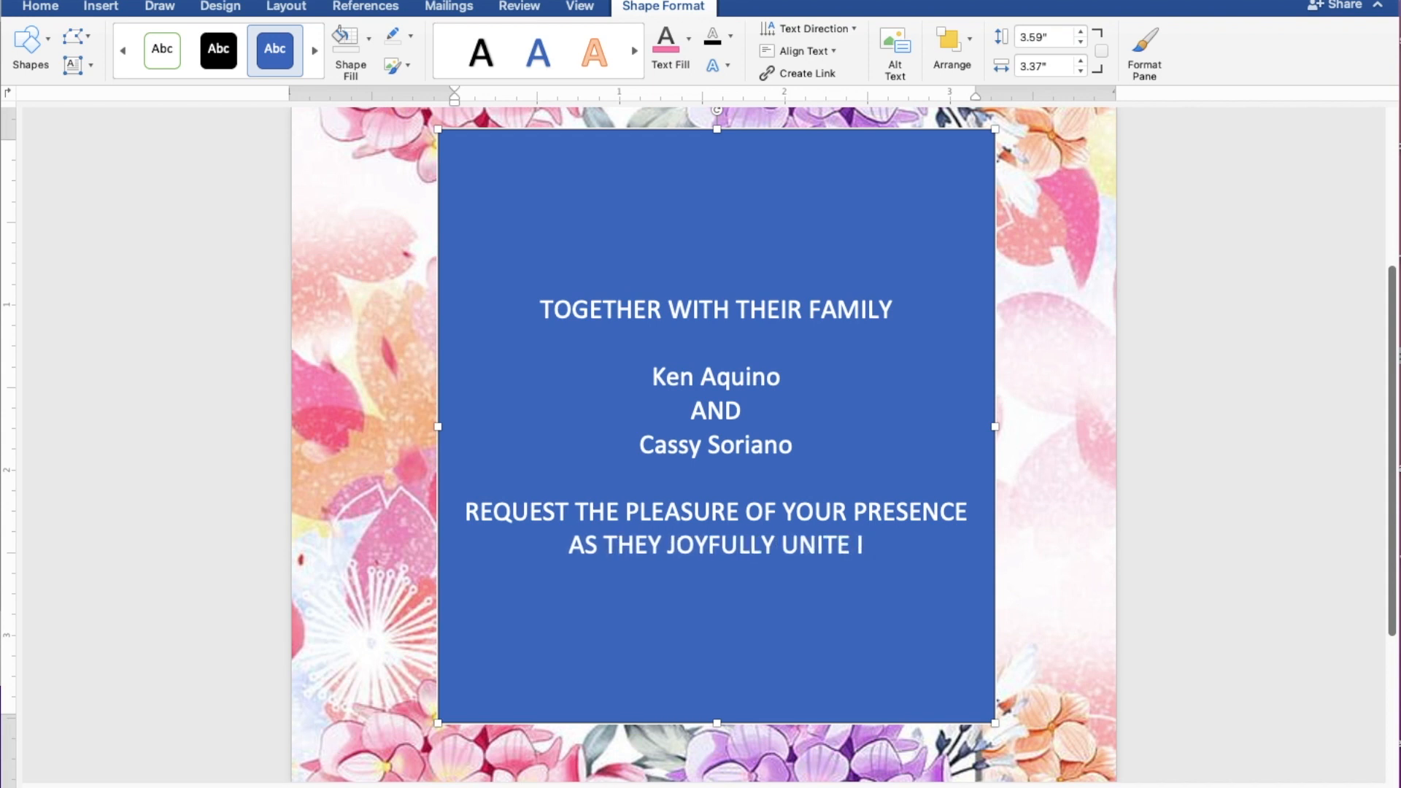
type("N MARRIAGE")
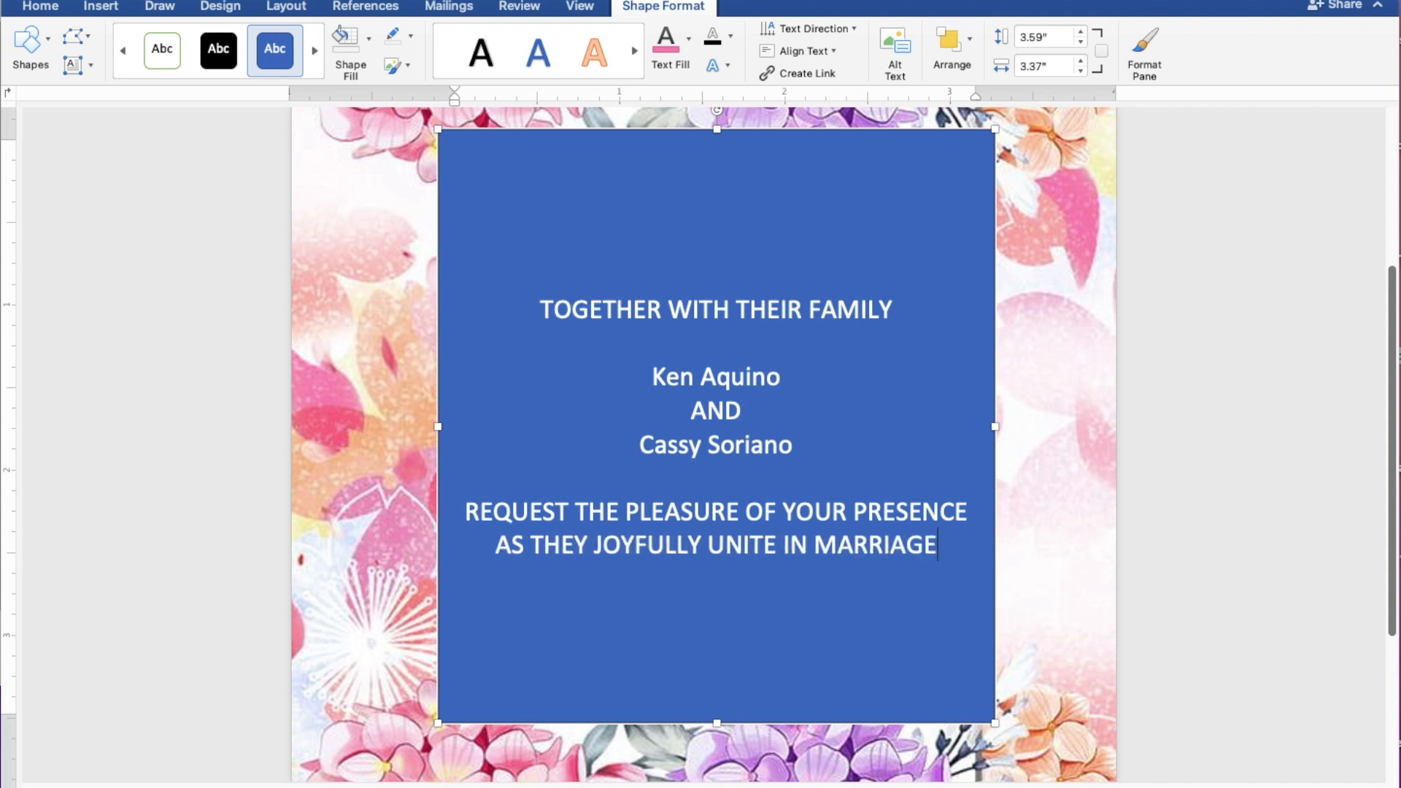
key("Return")
key("Return")
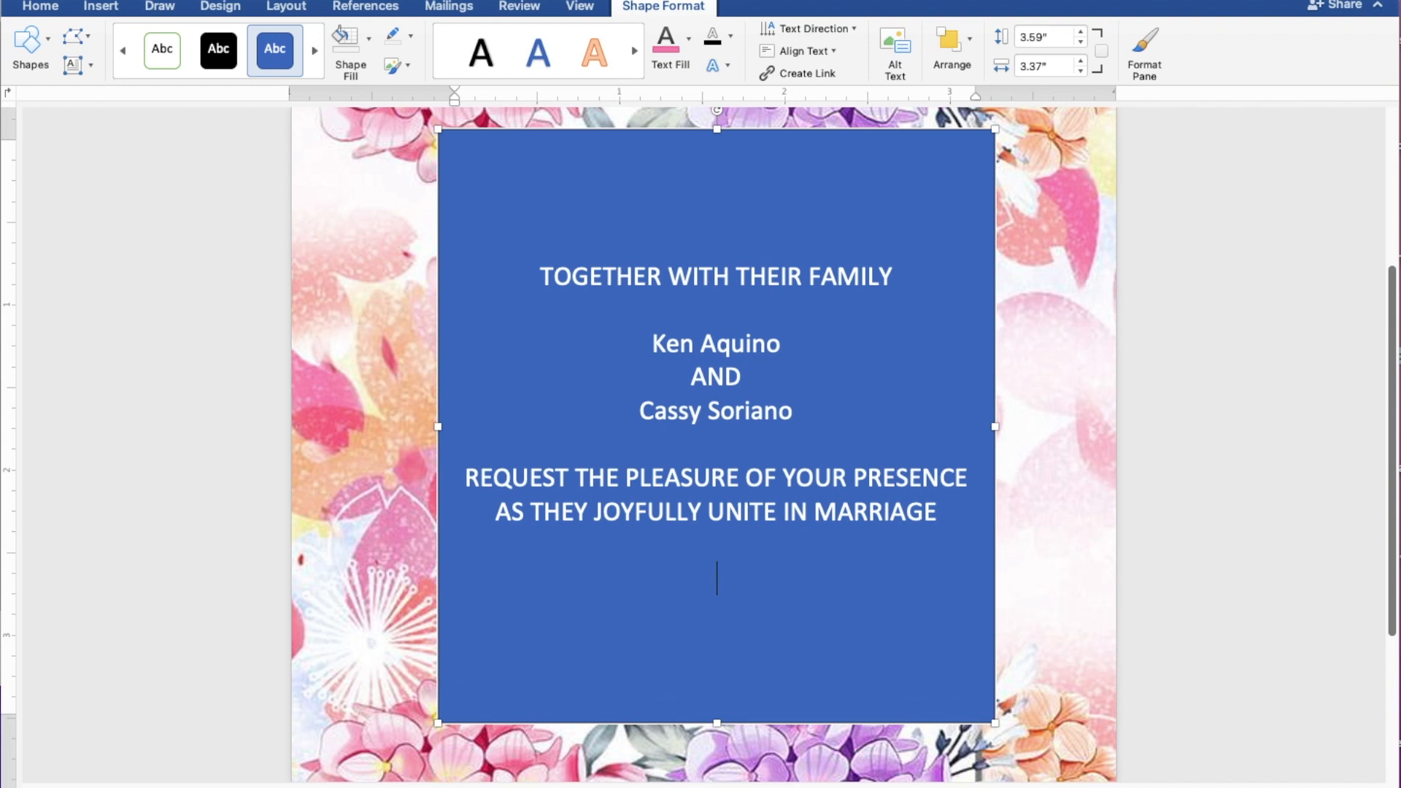
Step: Type the date line SUNDAY | APRIL 30, 2023 | 10:00 A.M. and start a new line
type("SUN")
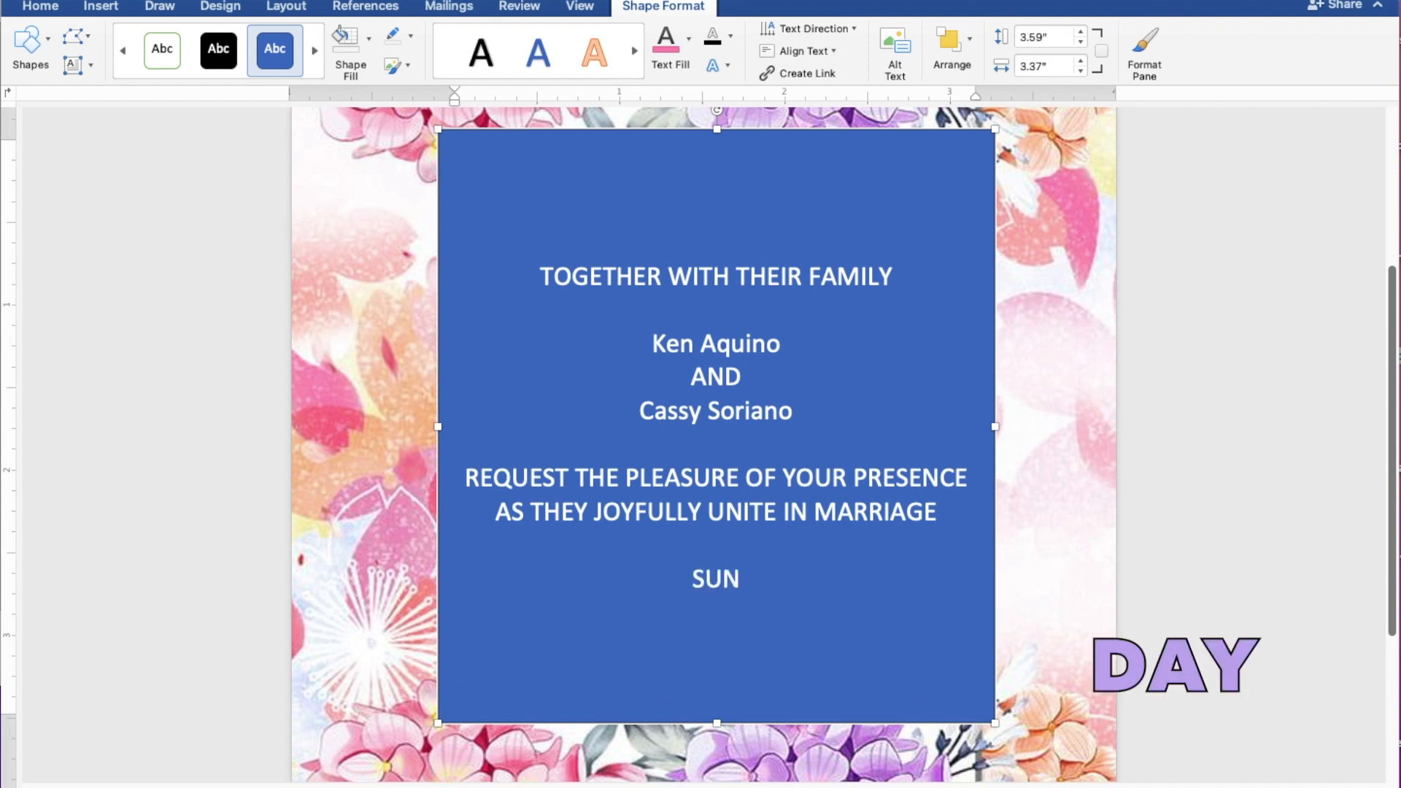
type("DAY")
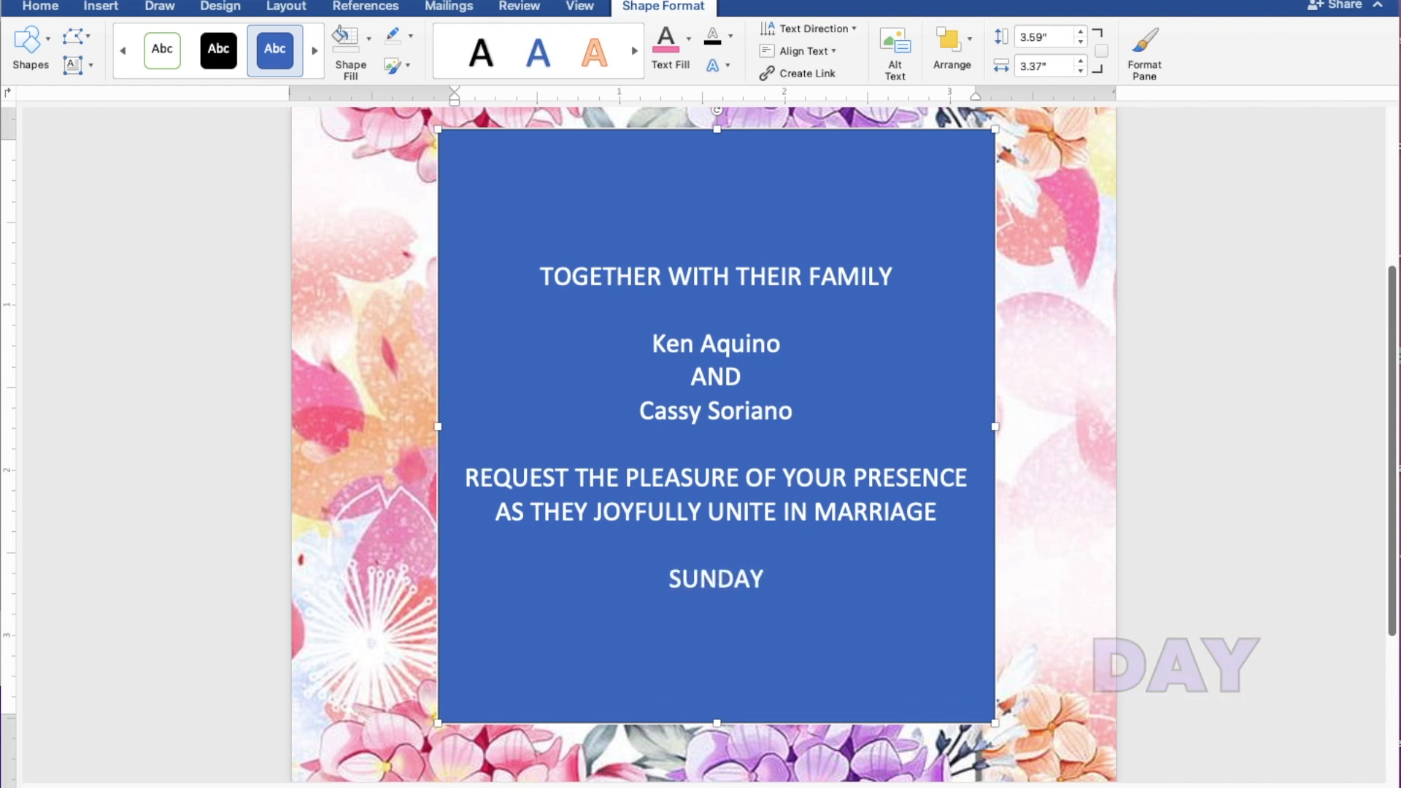
type(" |")
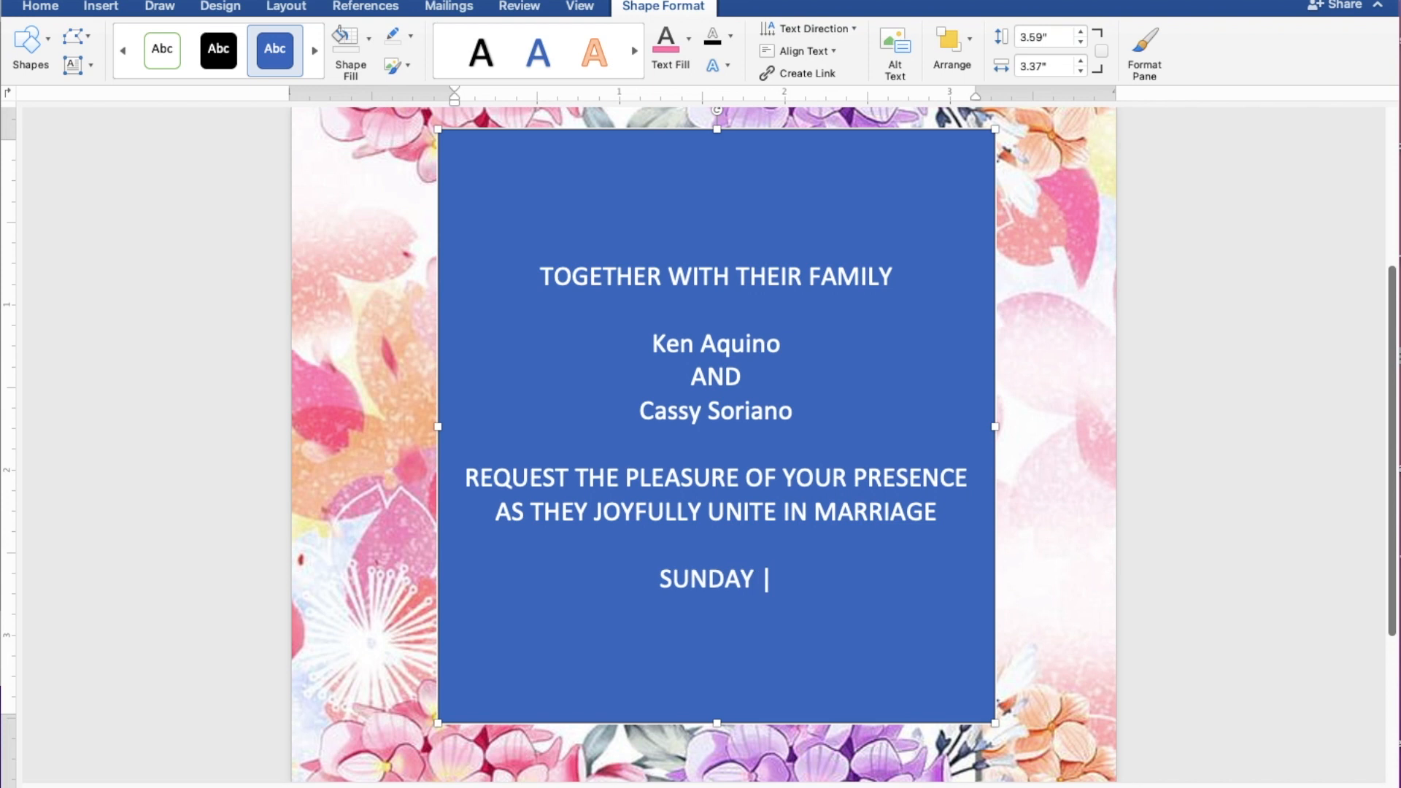
type("P")
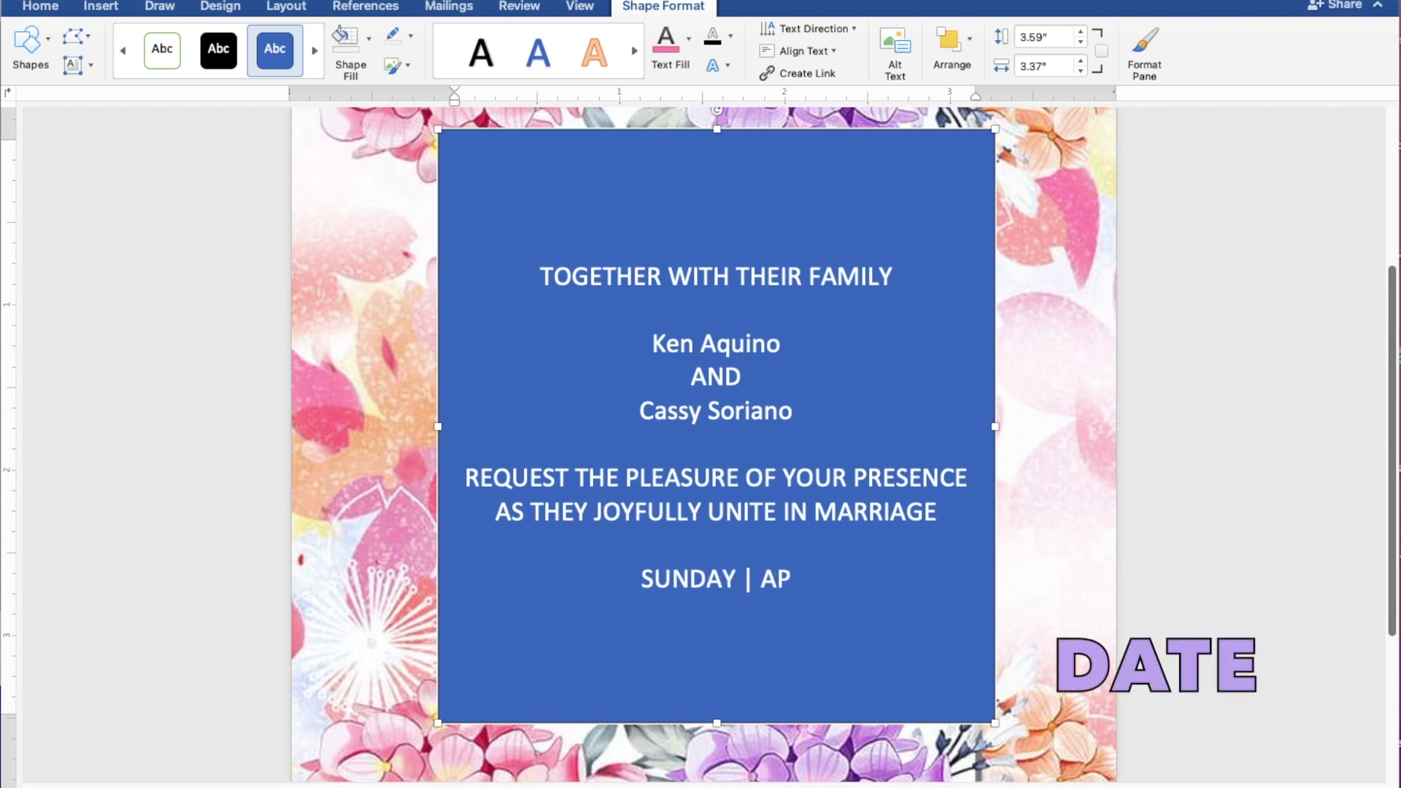
type("RIL")
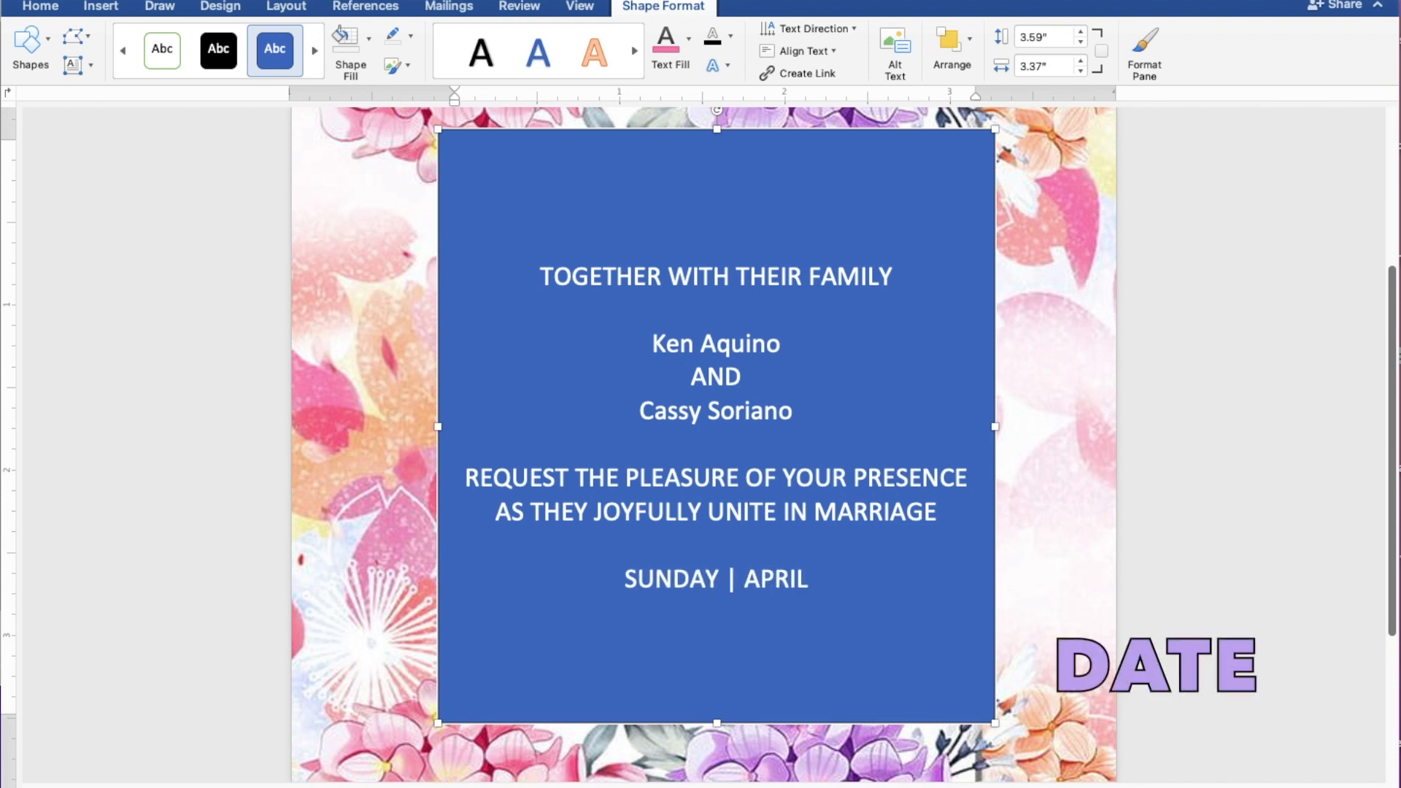
type(" 30,")
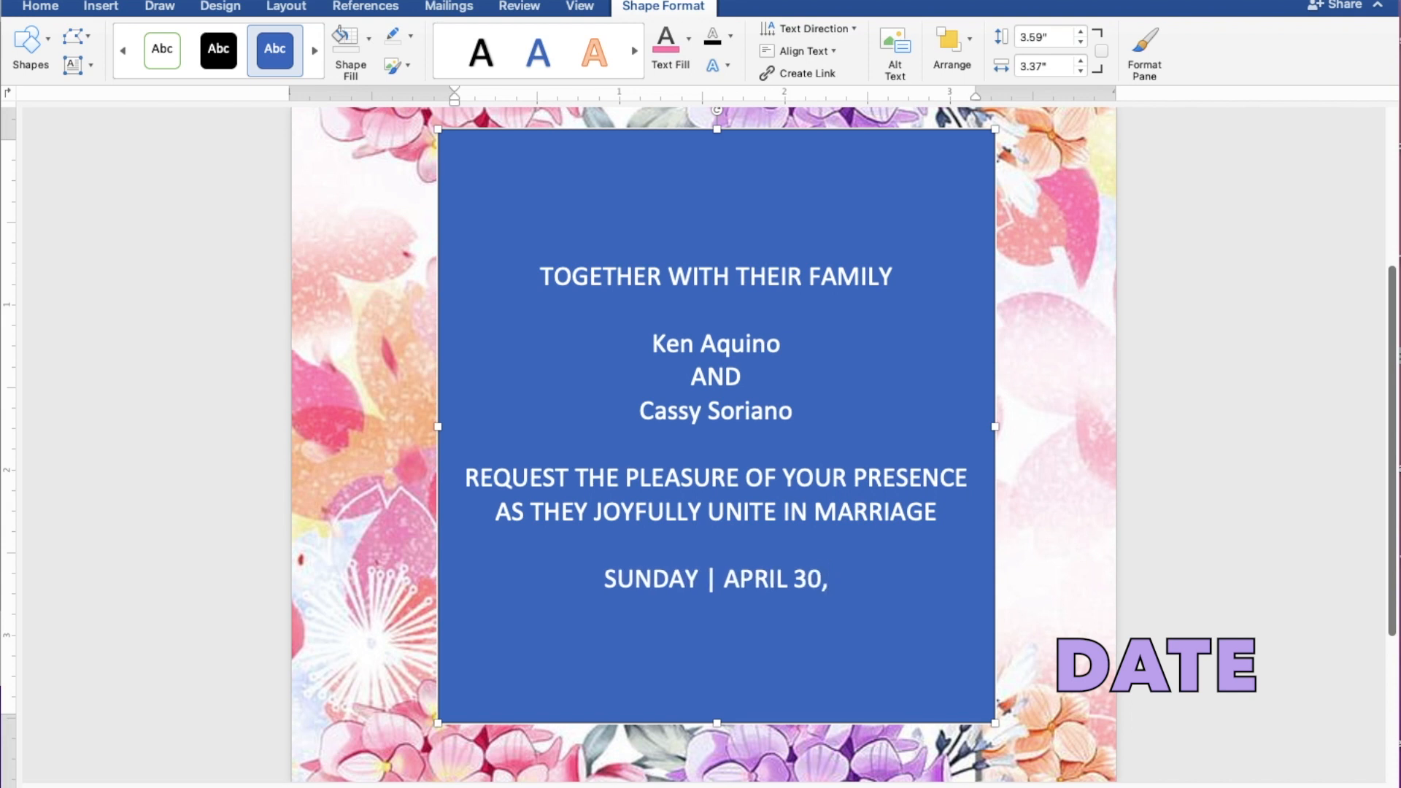
type(" 2023")
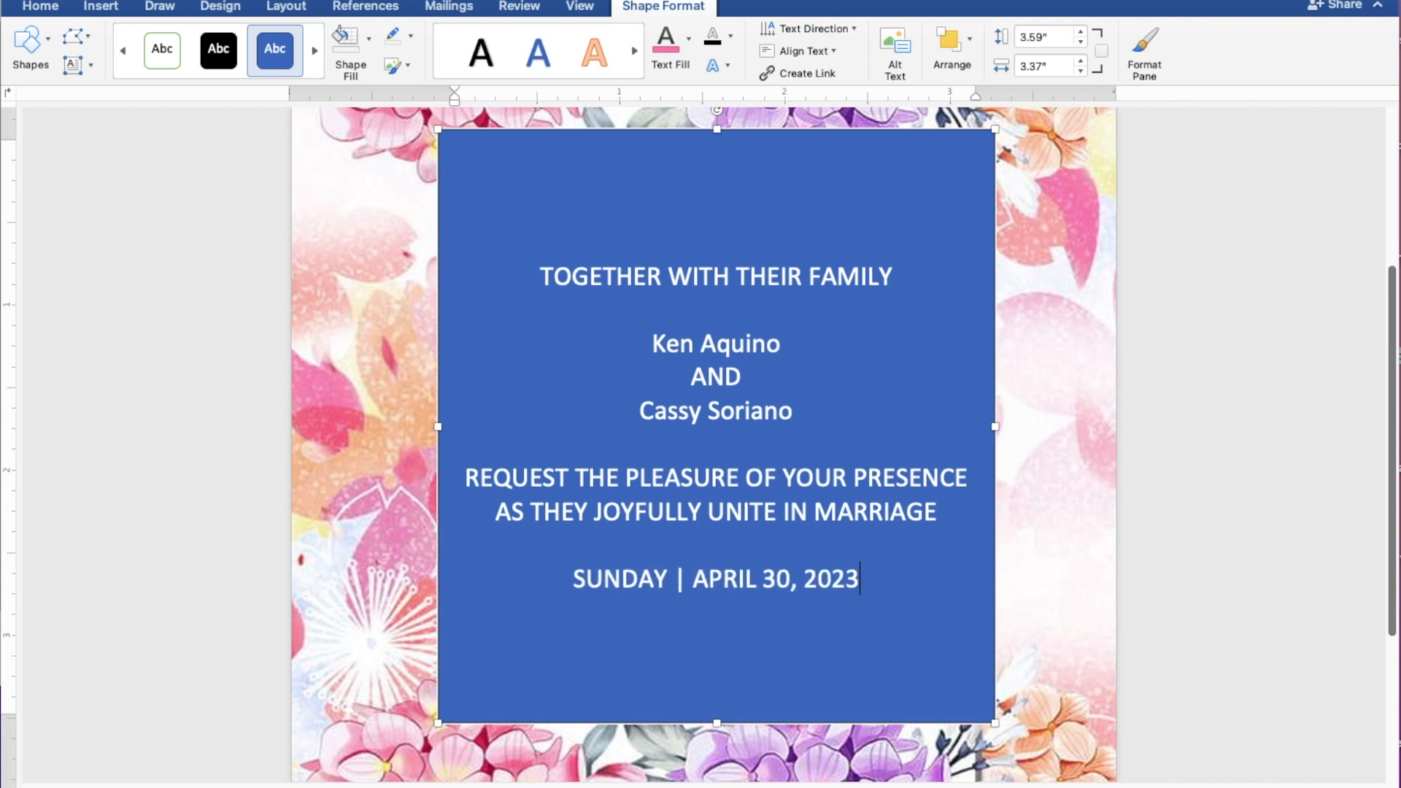
type(" |")
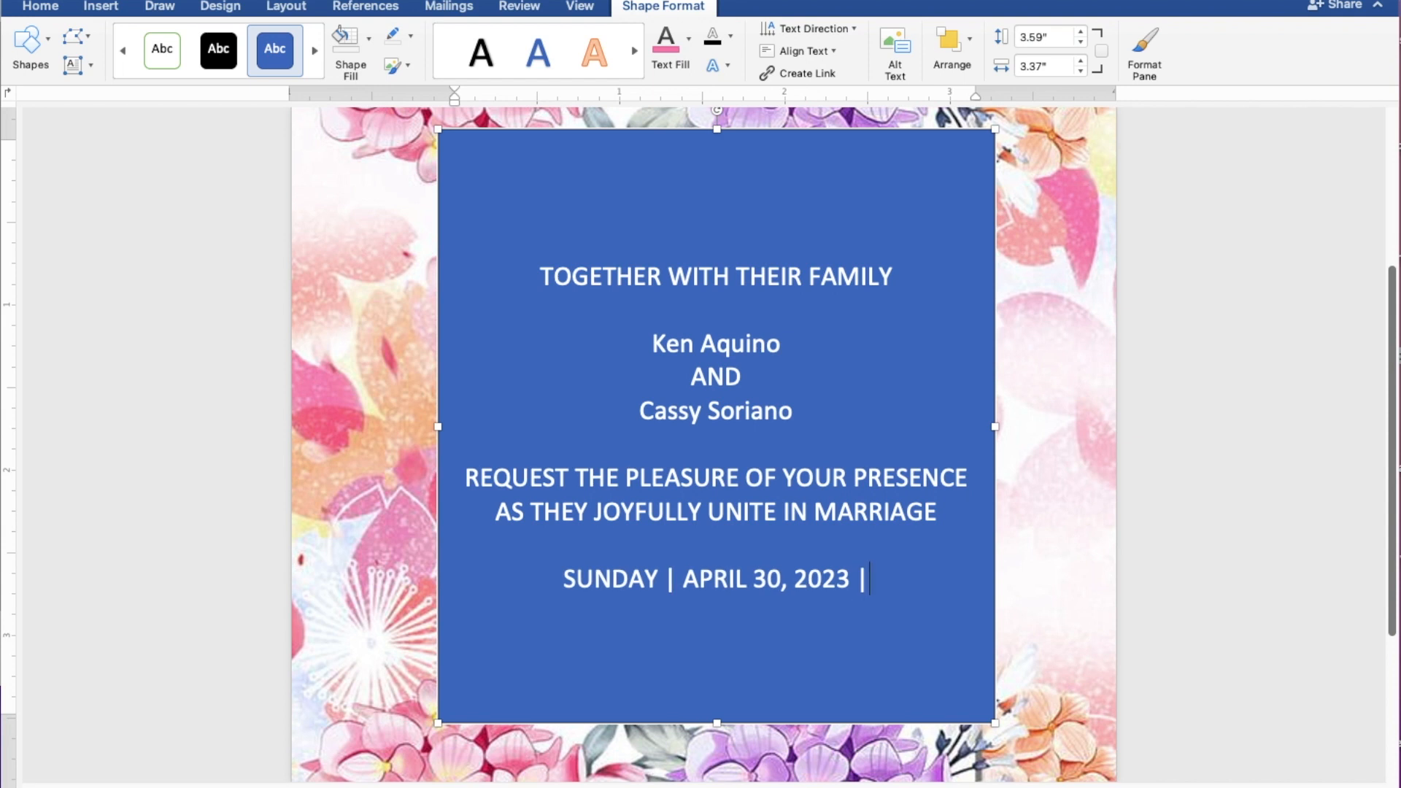
type(" 10:")
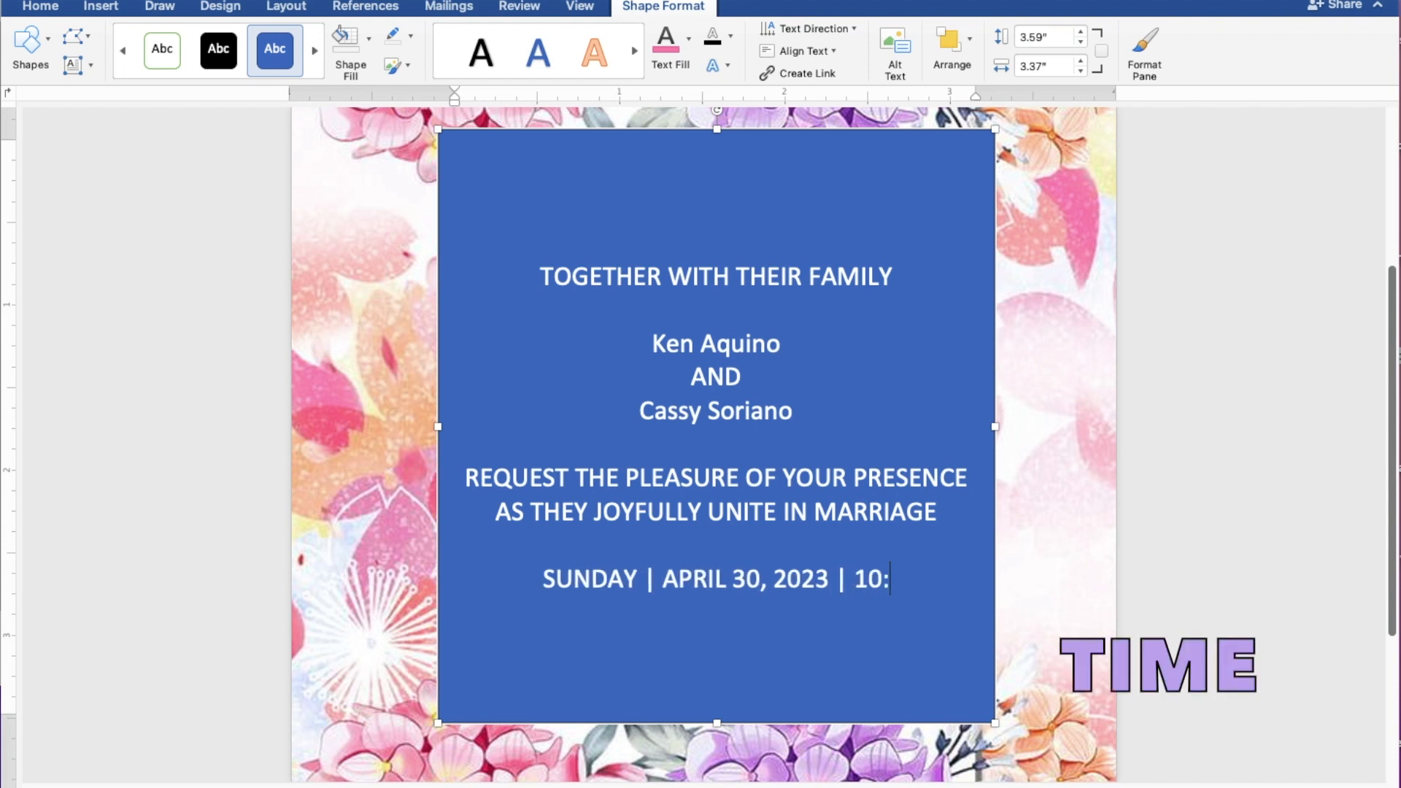
type("00")
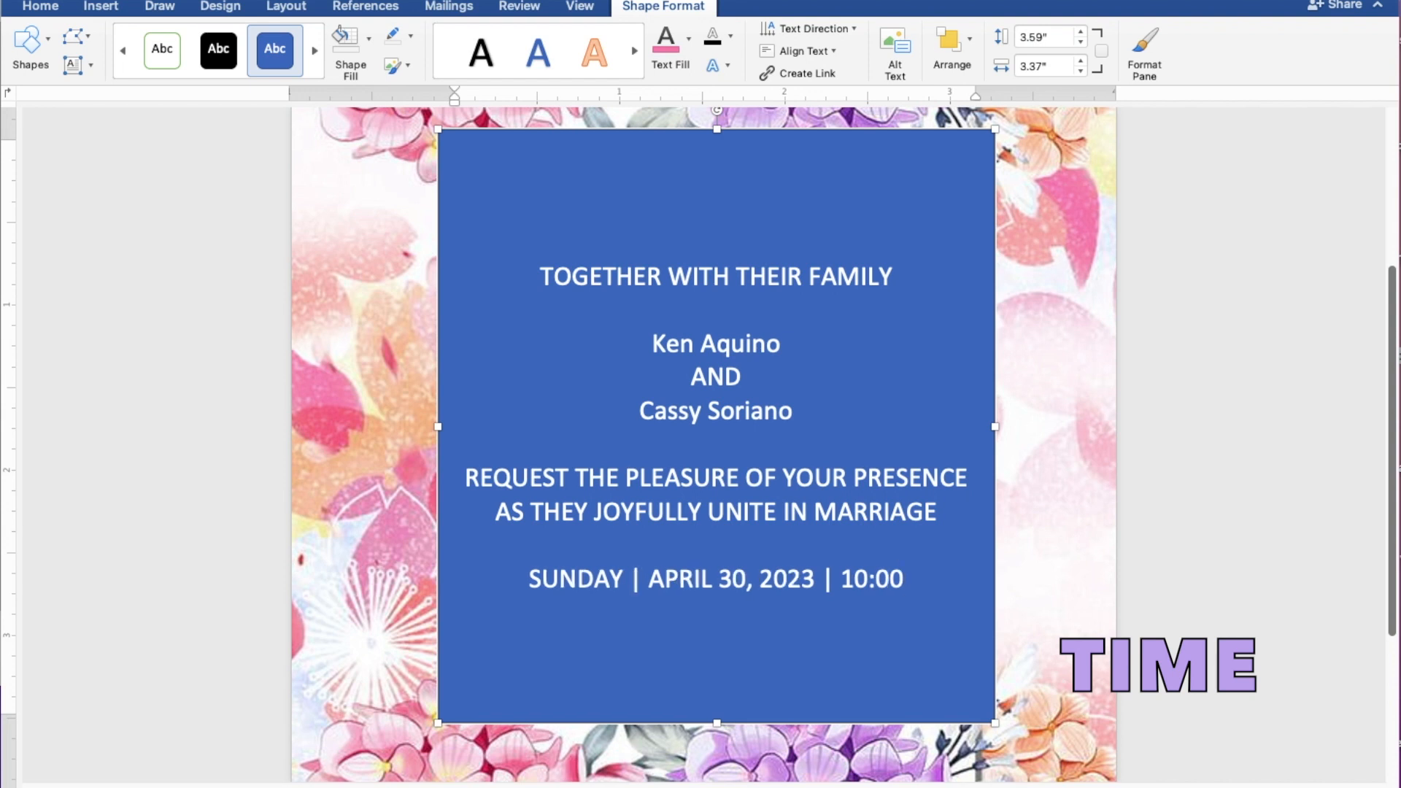
type(" A.")
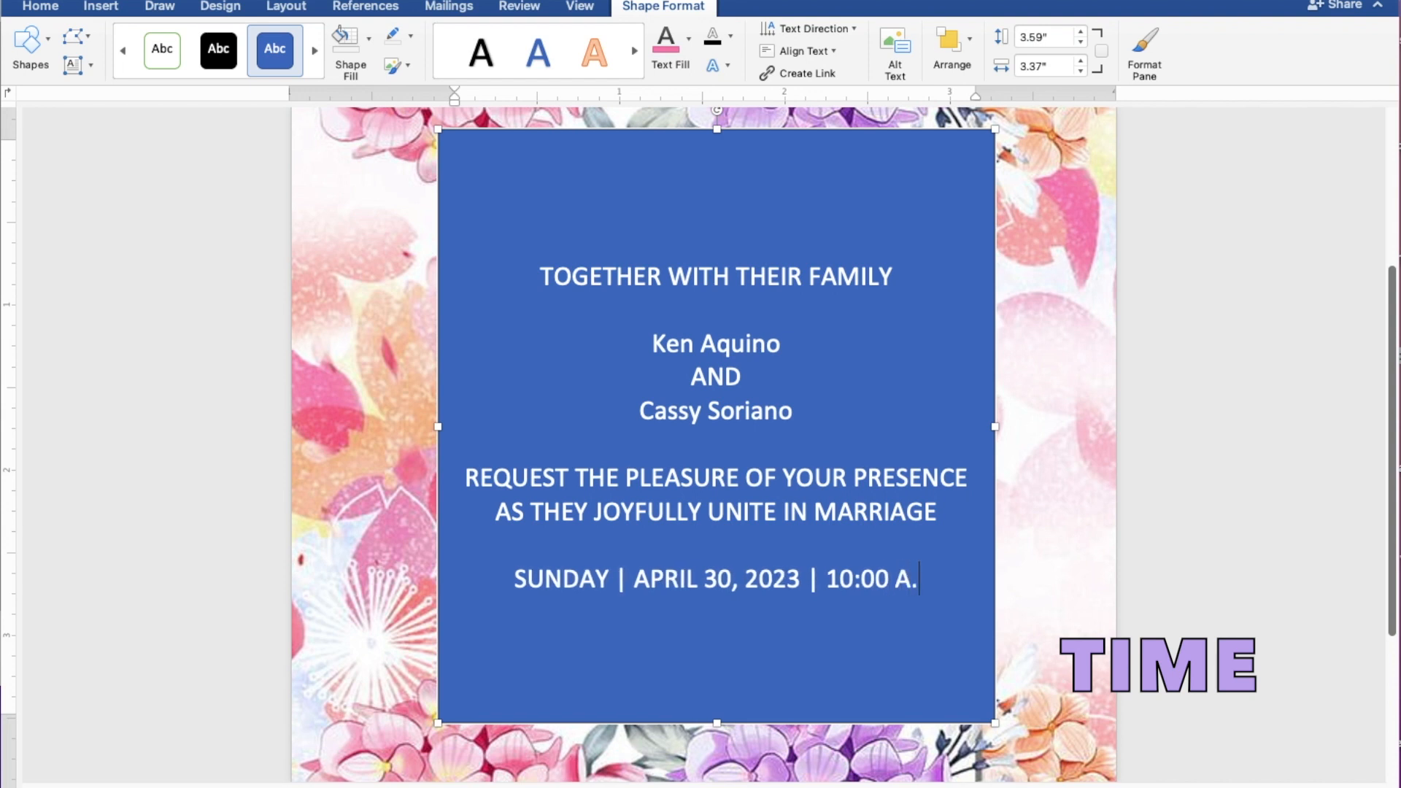
type("M.")
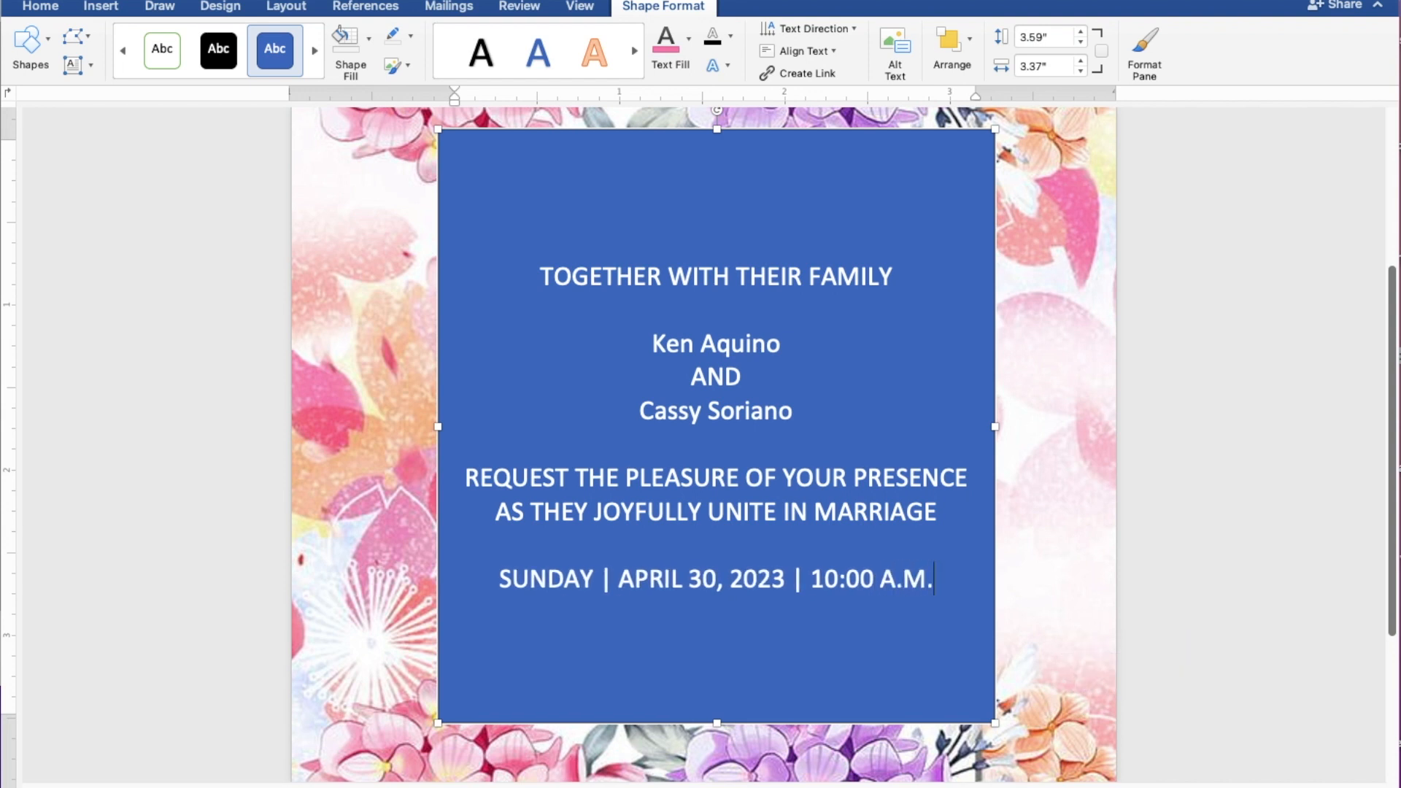
key("Return")
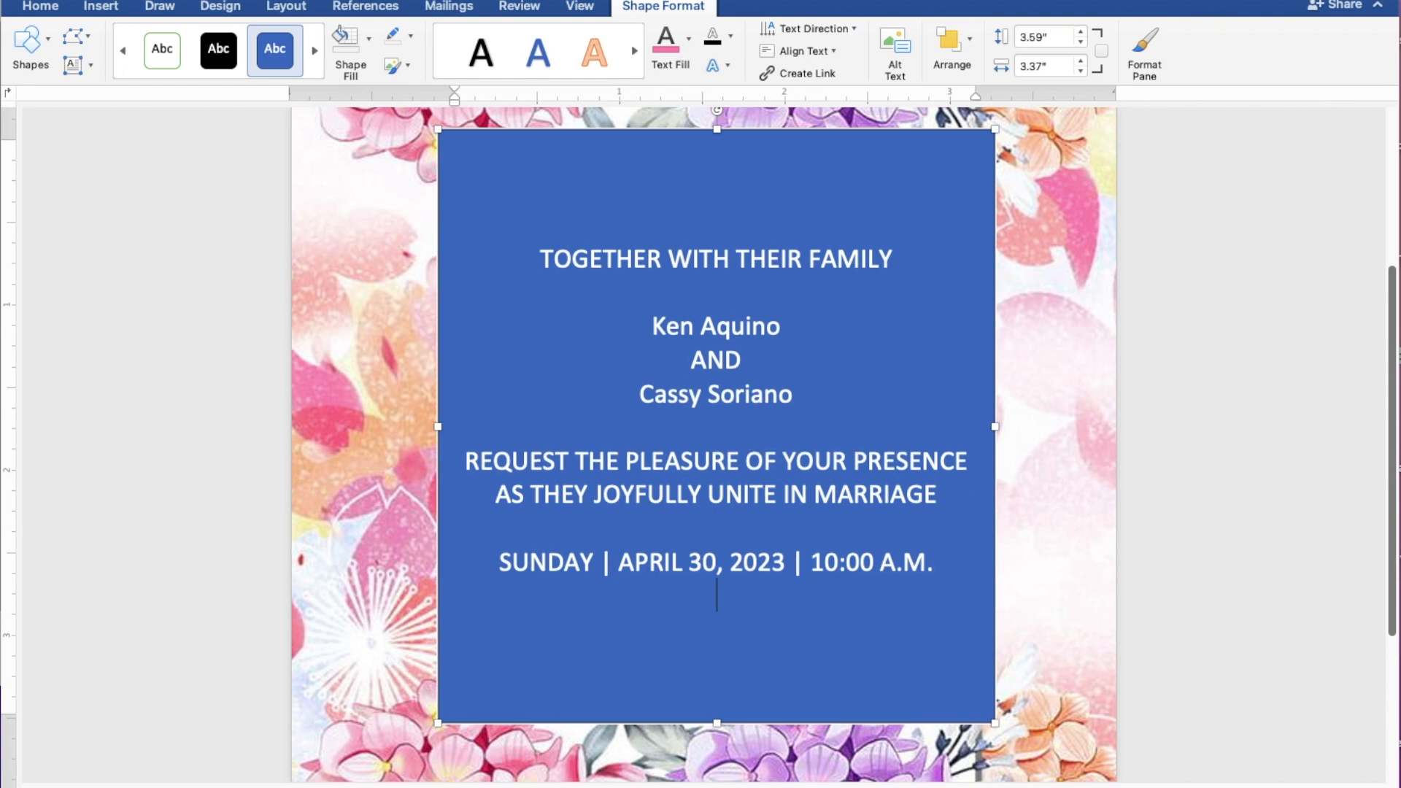
Step: Add ST. THOMAS AQUINAS PARISH CHURCH, MANGALDAN, PANGASINAN, a blank line, and Reception to follow
type("ST. THOMAS")
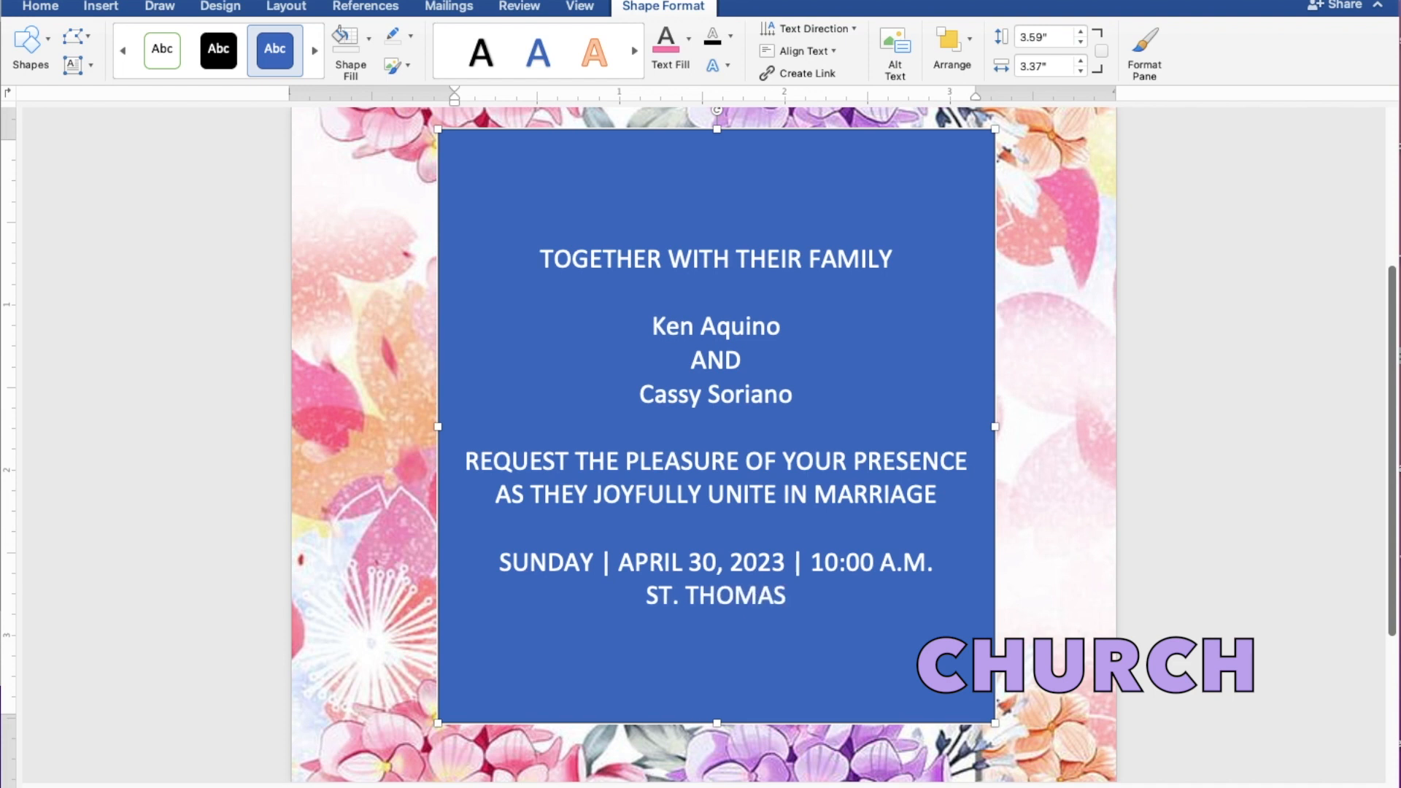
type(" AQUINAS PARI")
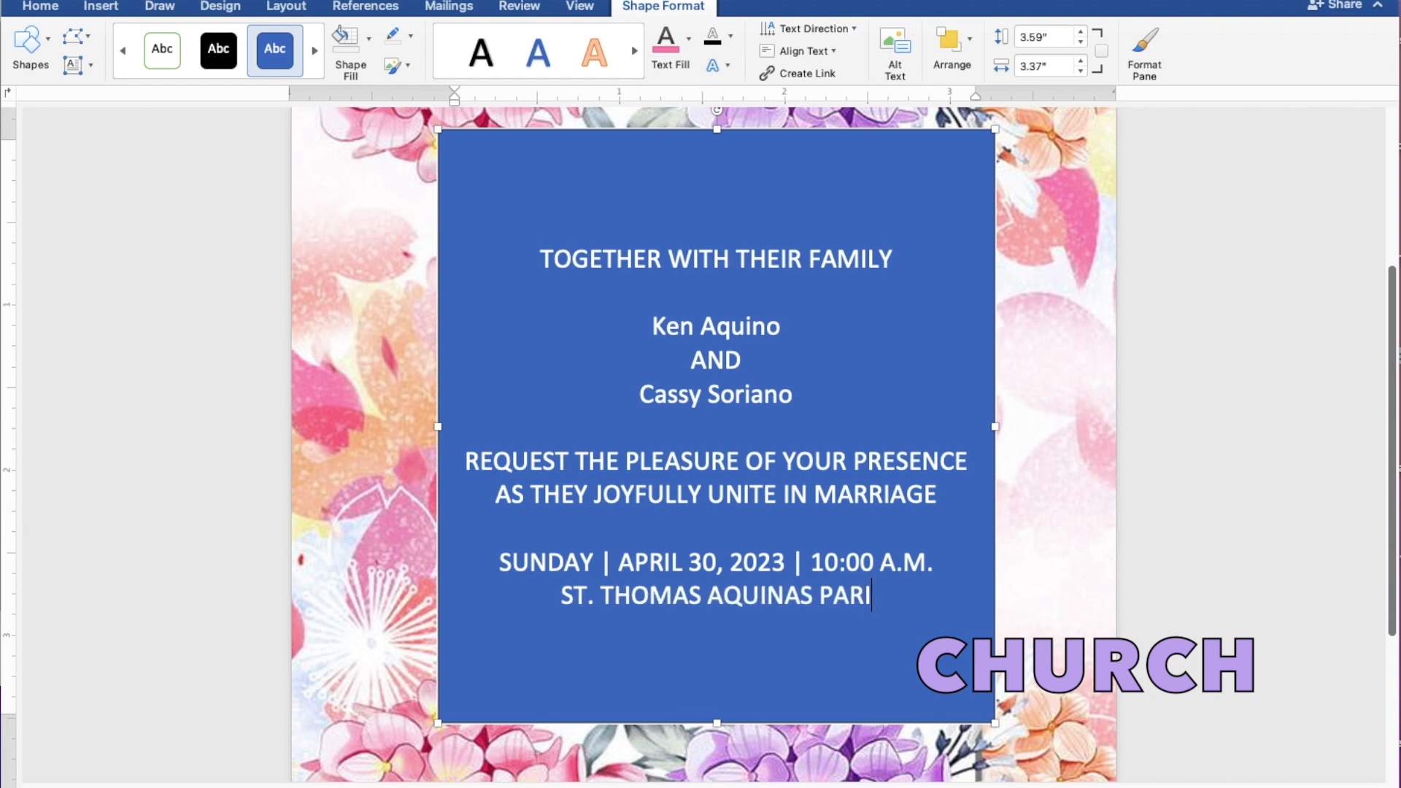
type("SH")
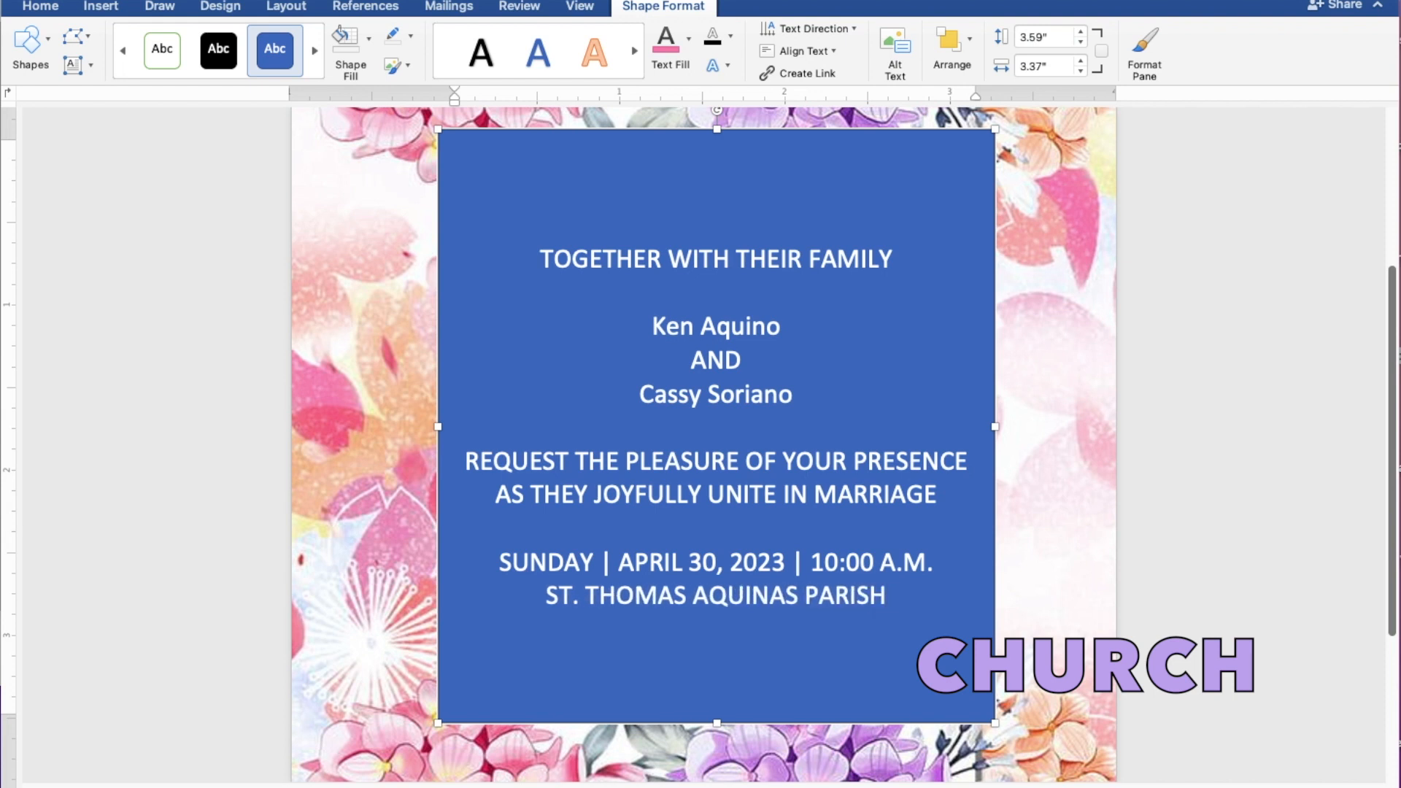
type(" CHUR")
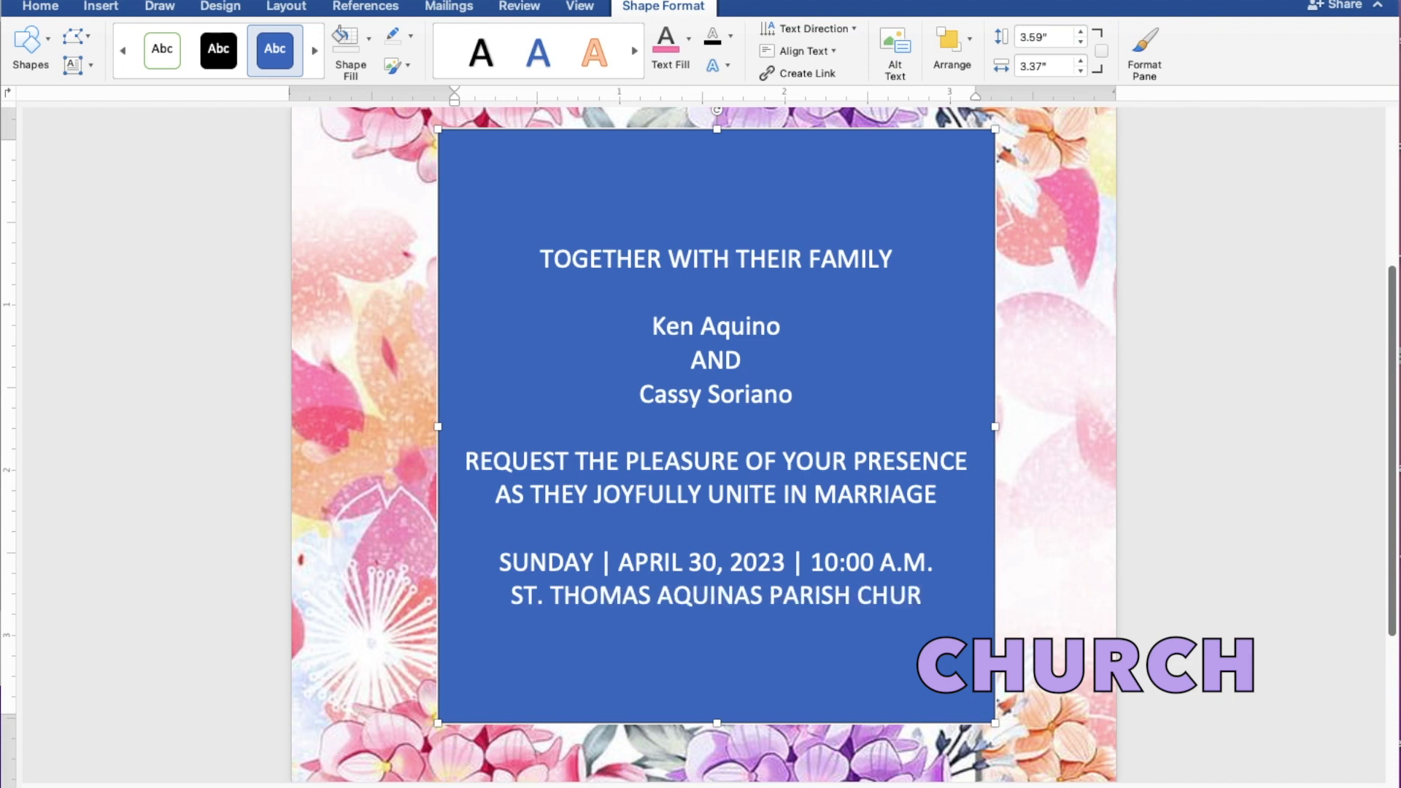
type("CH")
key("Return")
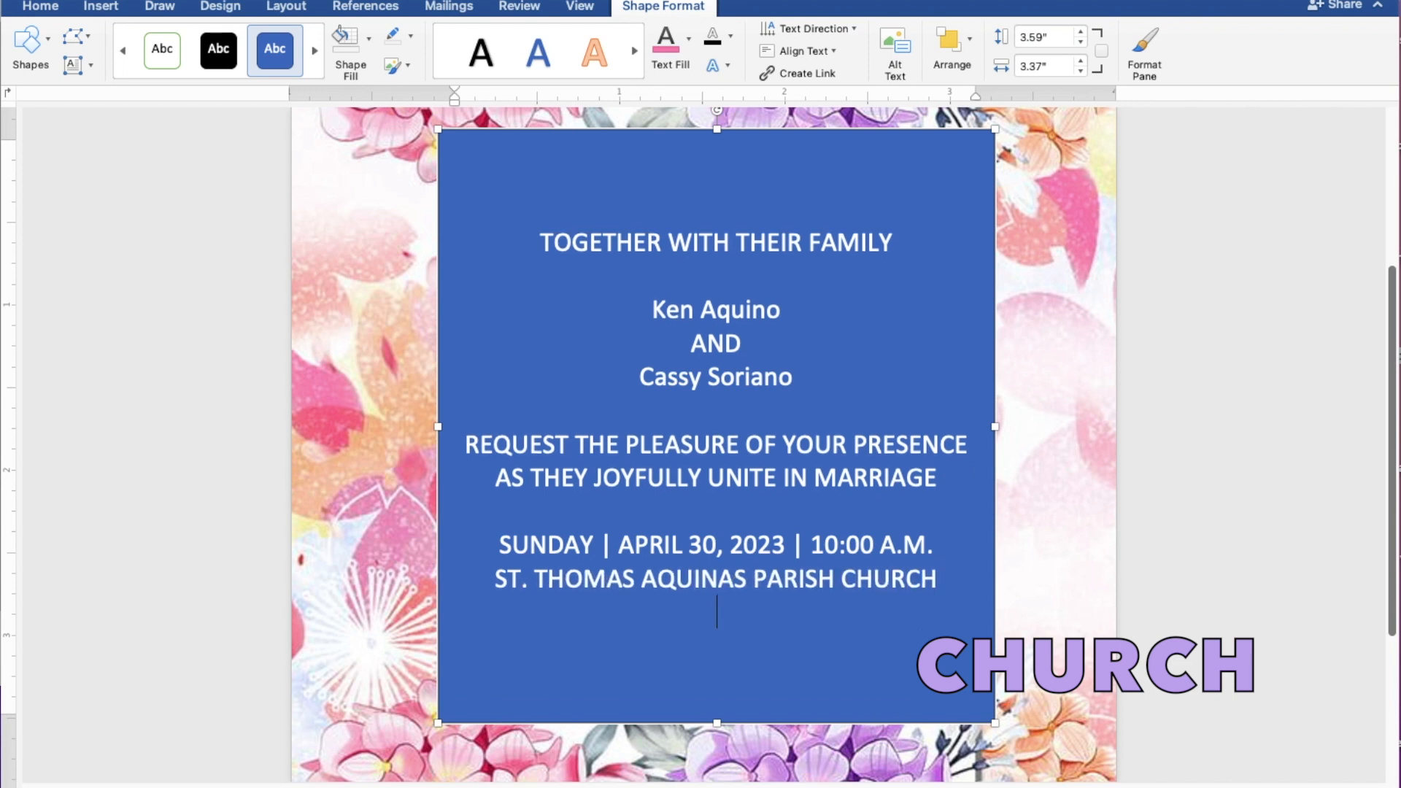
type("MANGAL")
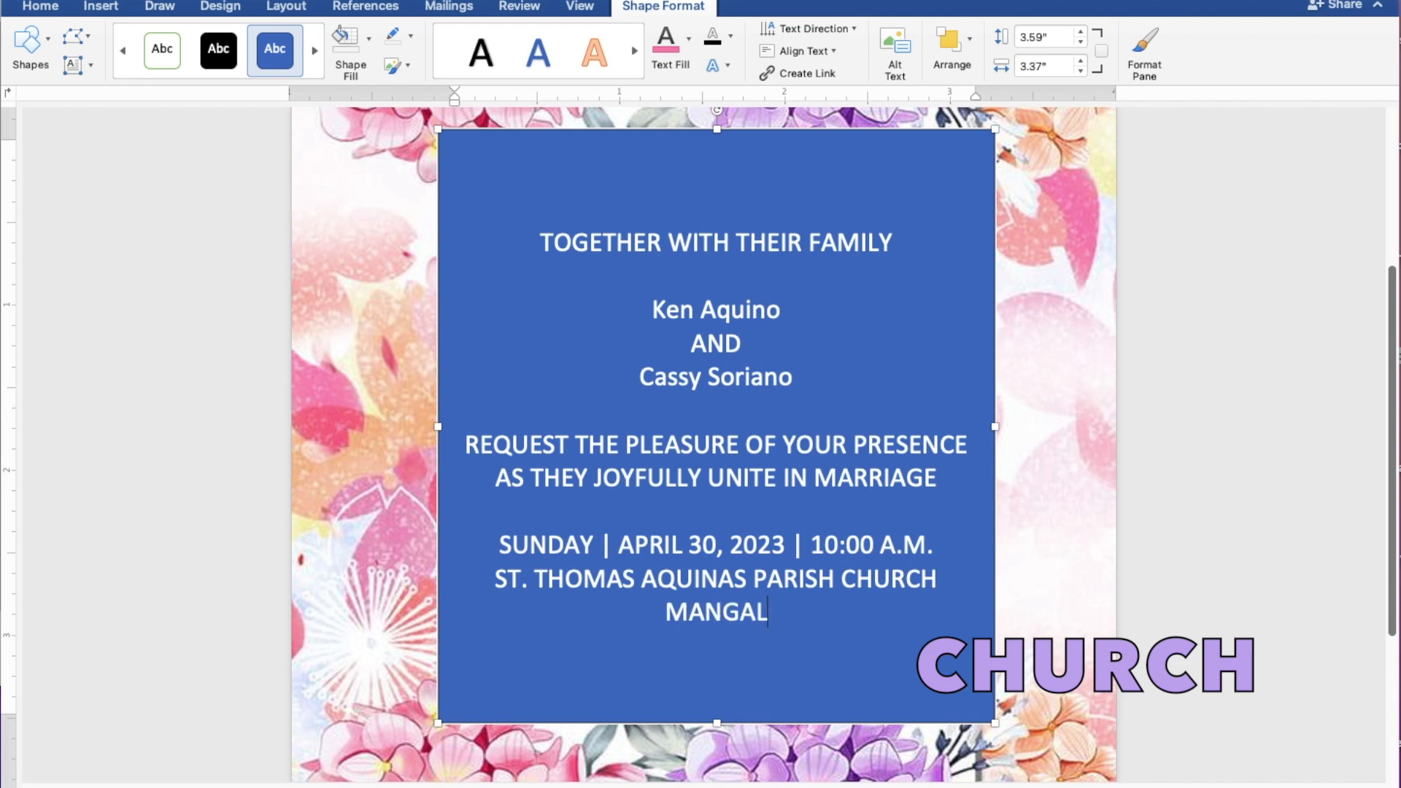
type("DAN")
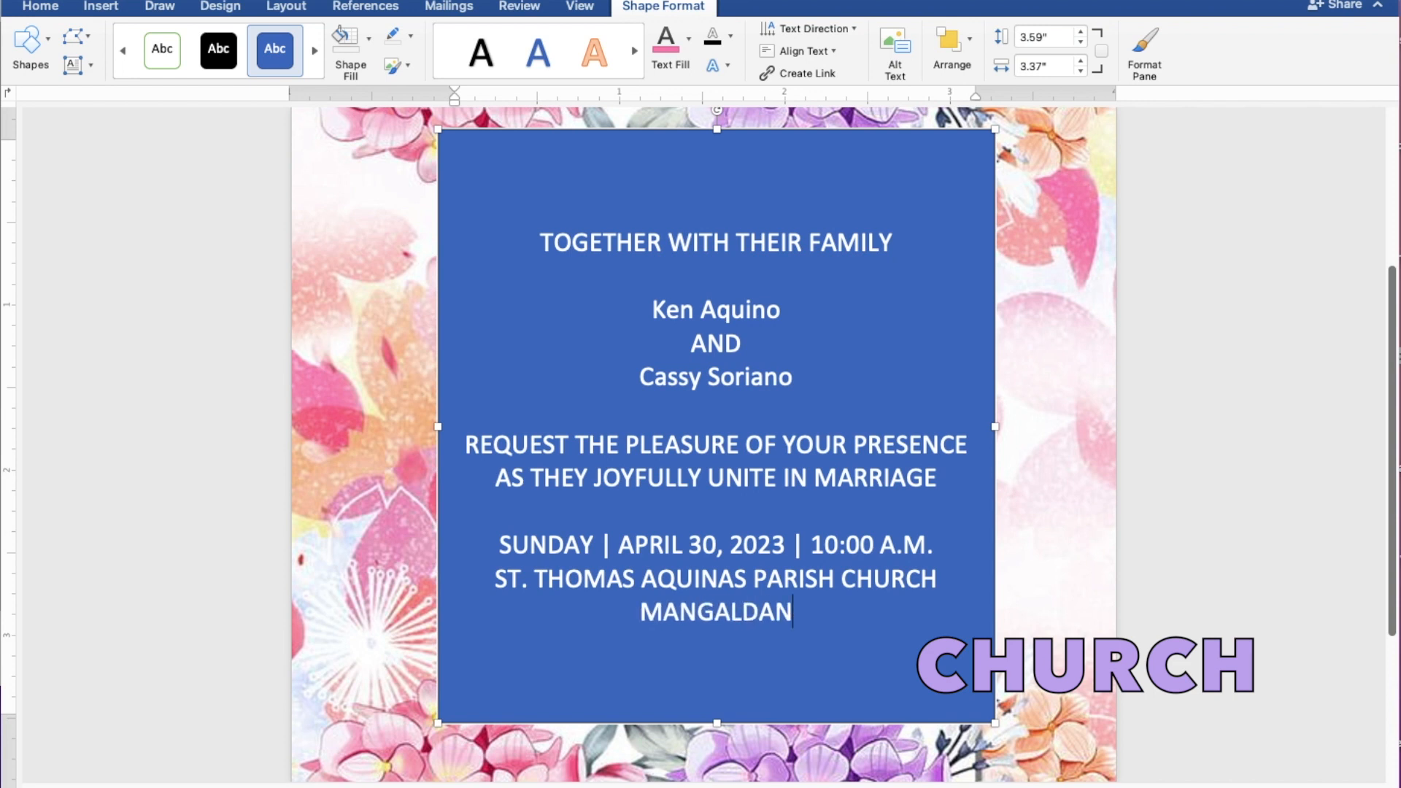
type(", PAN")
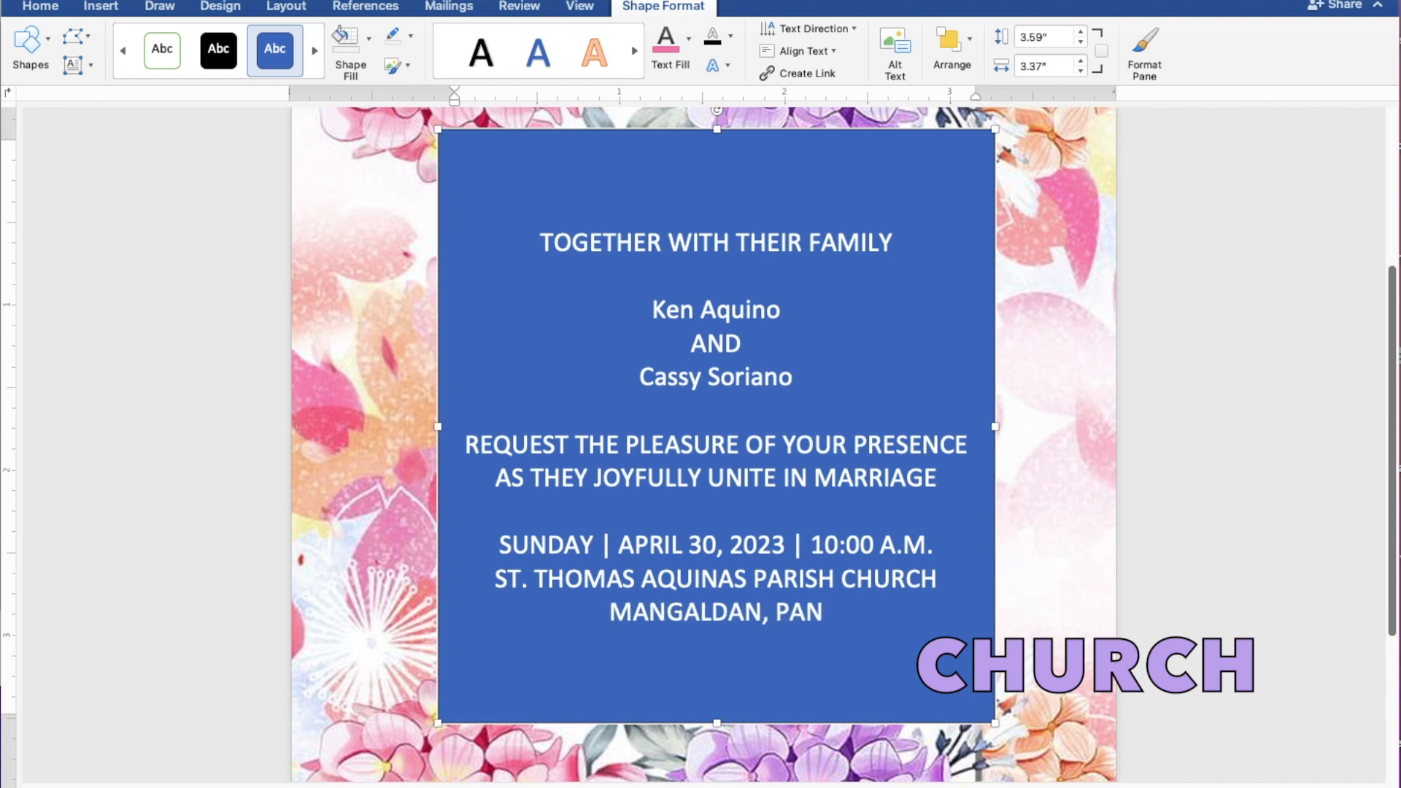
type("GA")
type("SINAN")
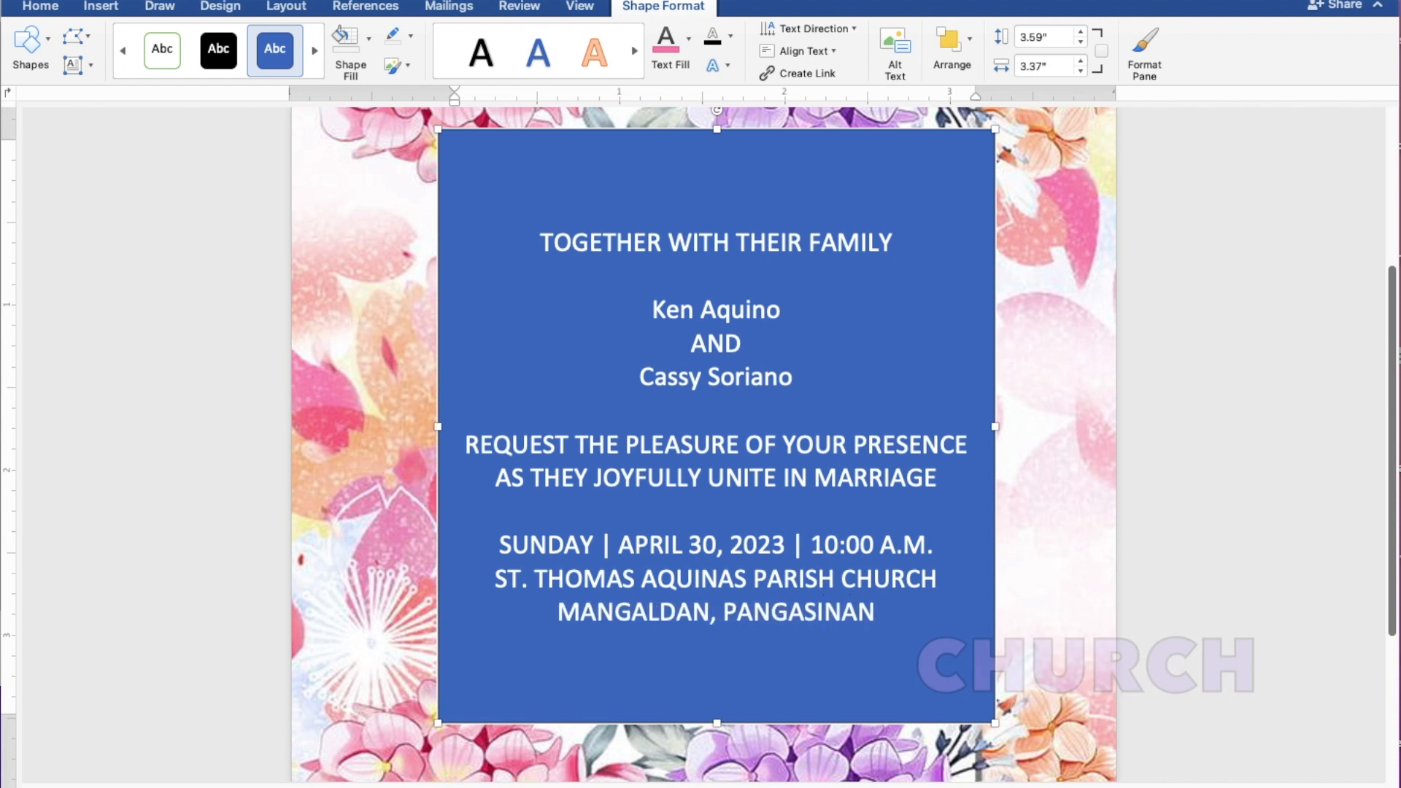
key("Return")
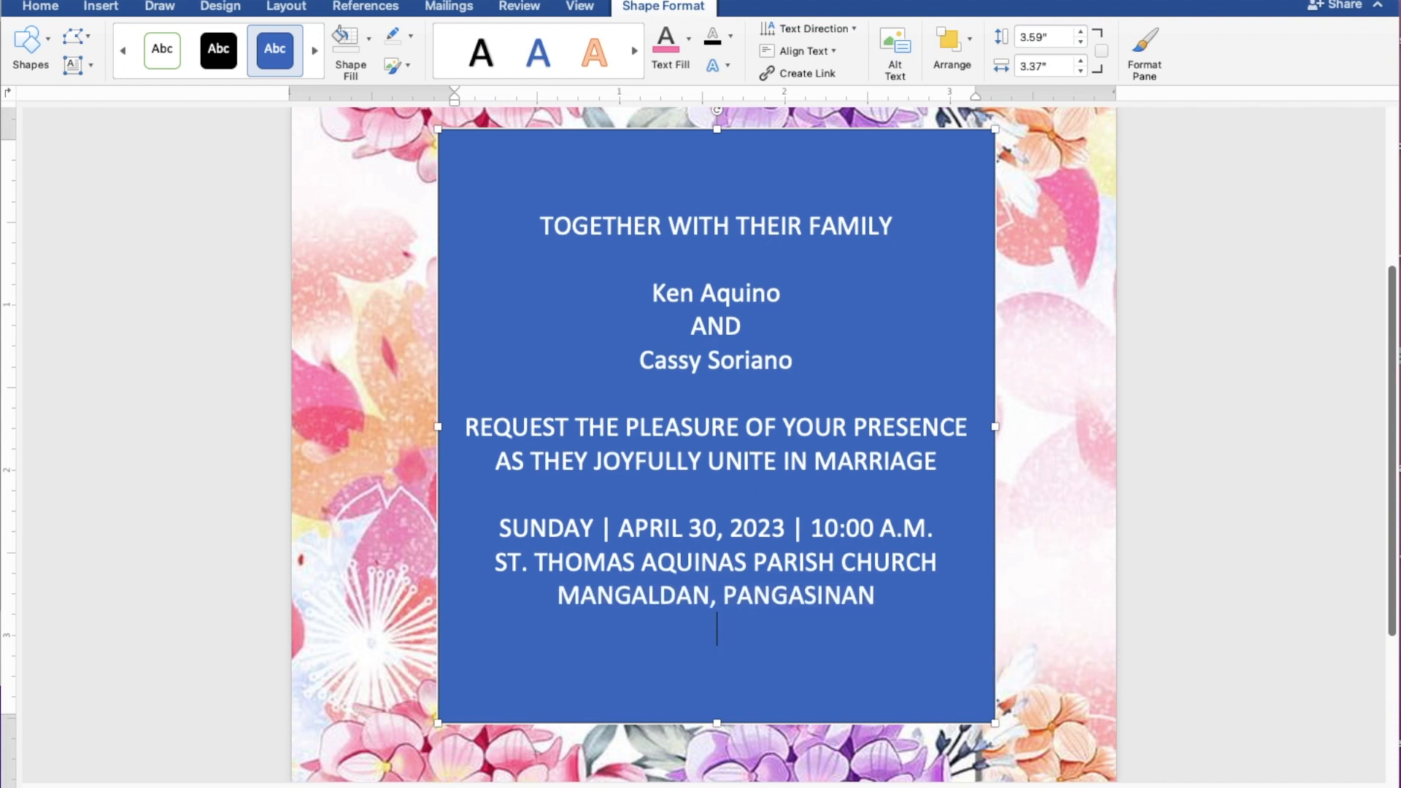
key("Return")
type("Receptio")
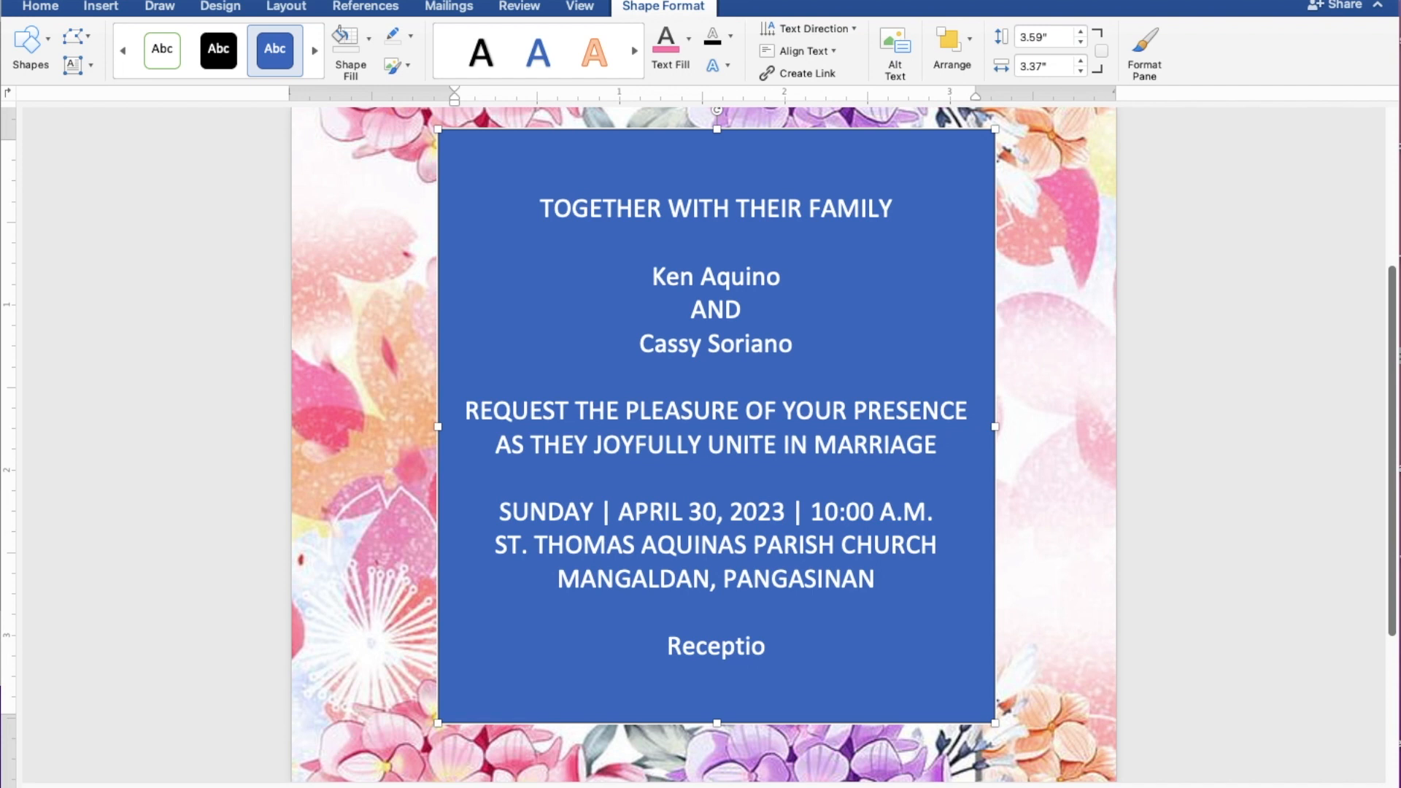
type("n to")
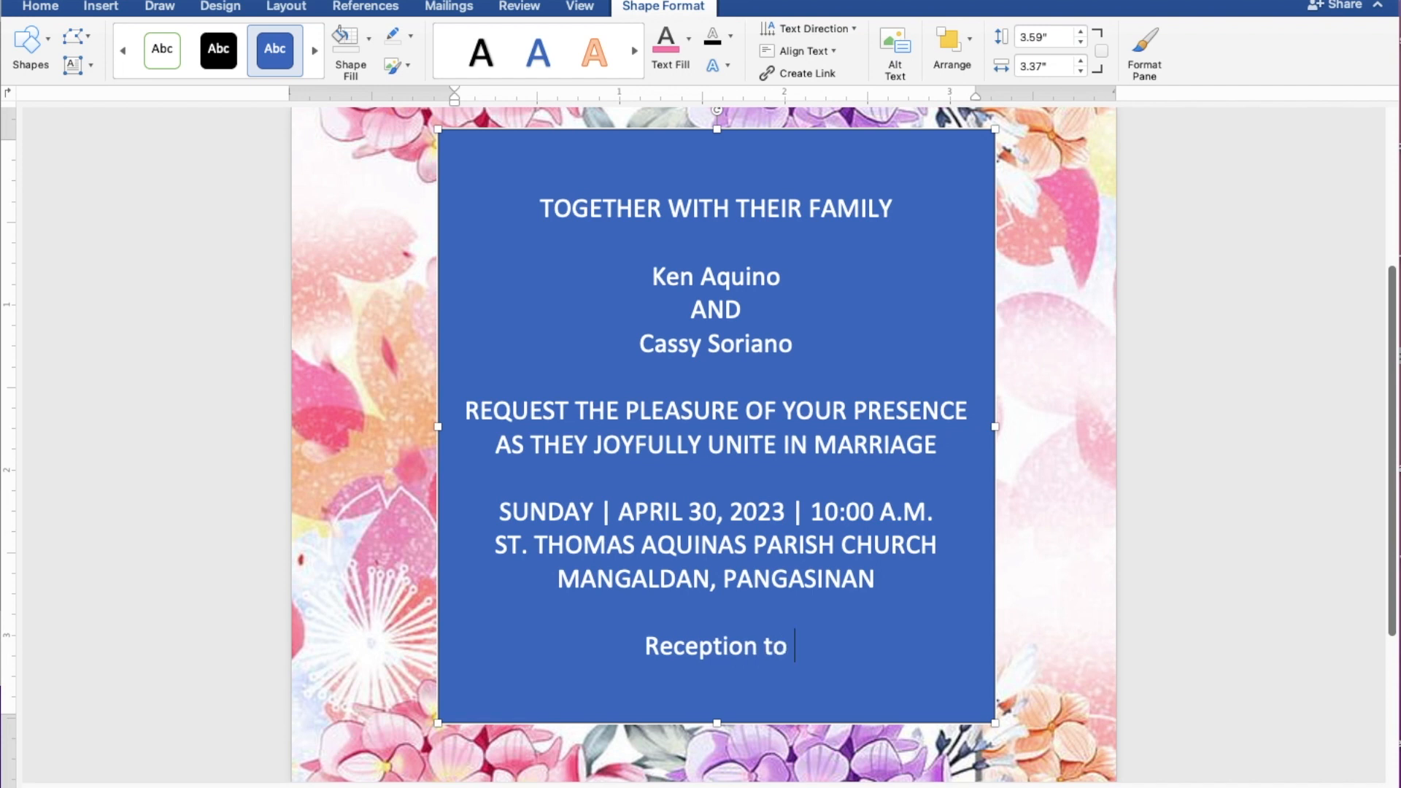
type(" foll")
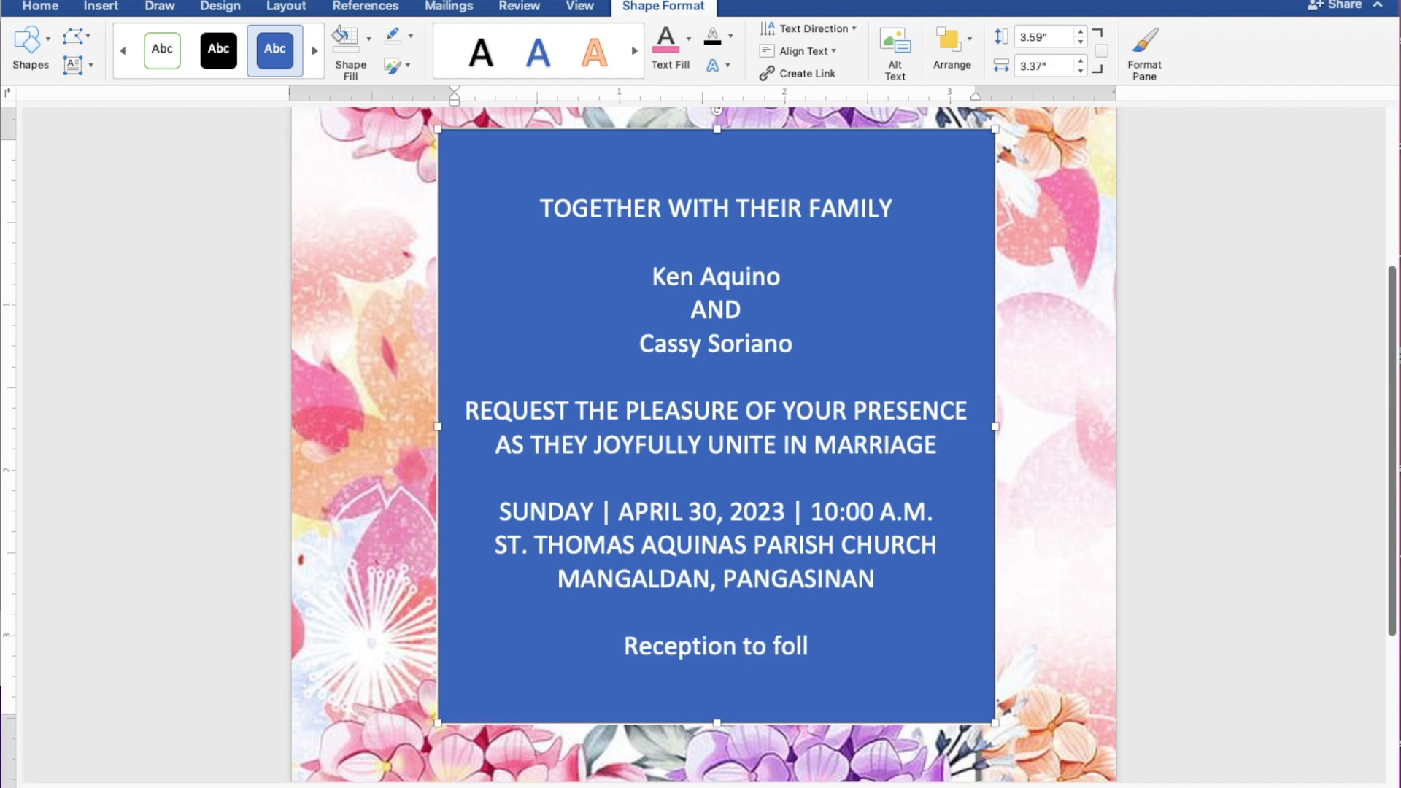
type("ow")
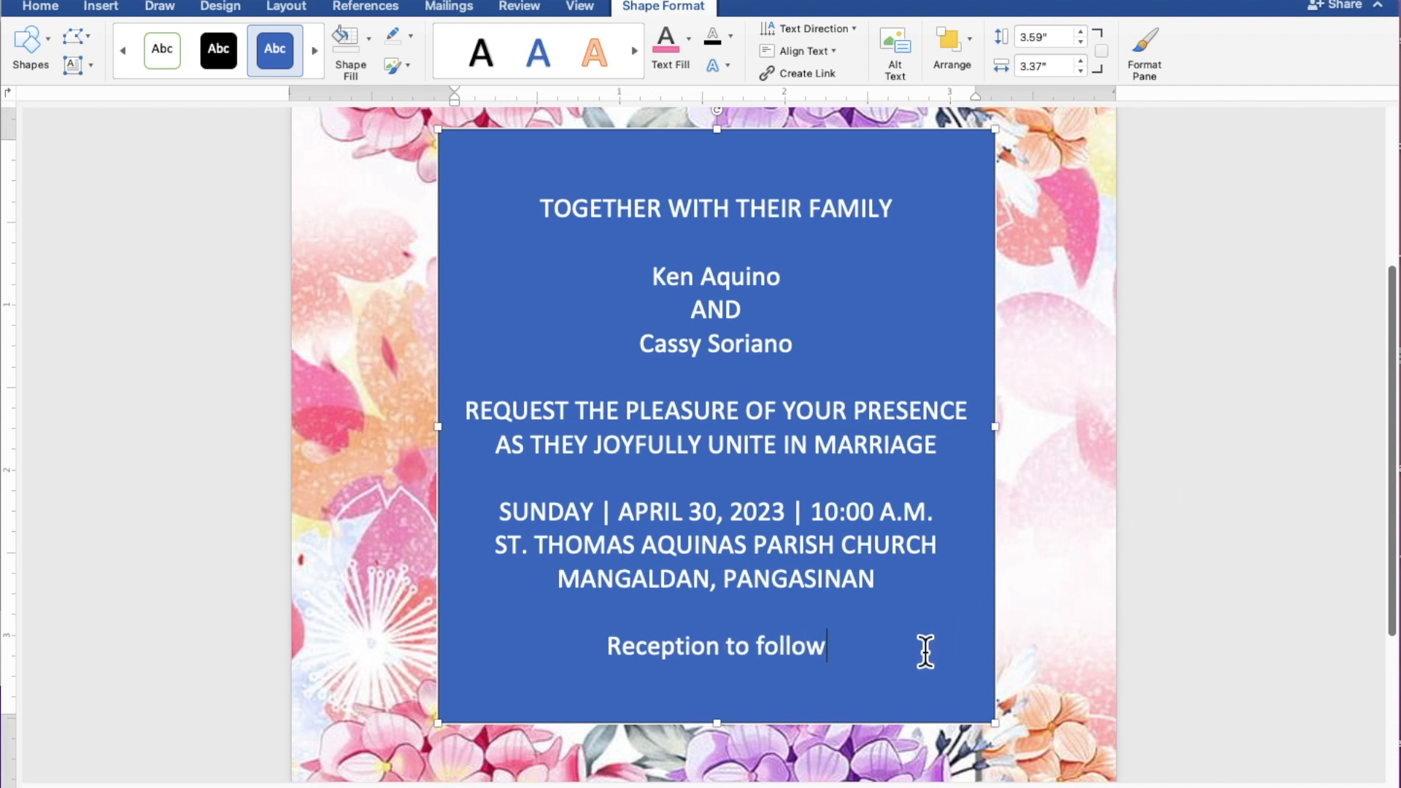
Step: Select the wording, give the box No Fill and No Outline, and colour the text black
left_click_drag(821, 661, 547, 234)
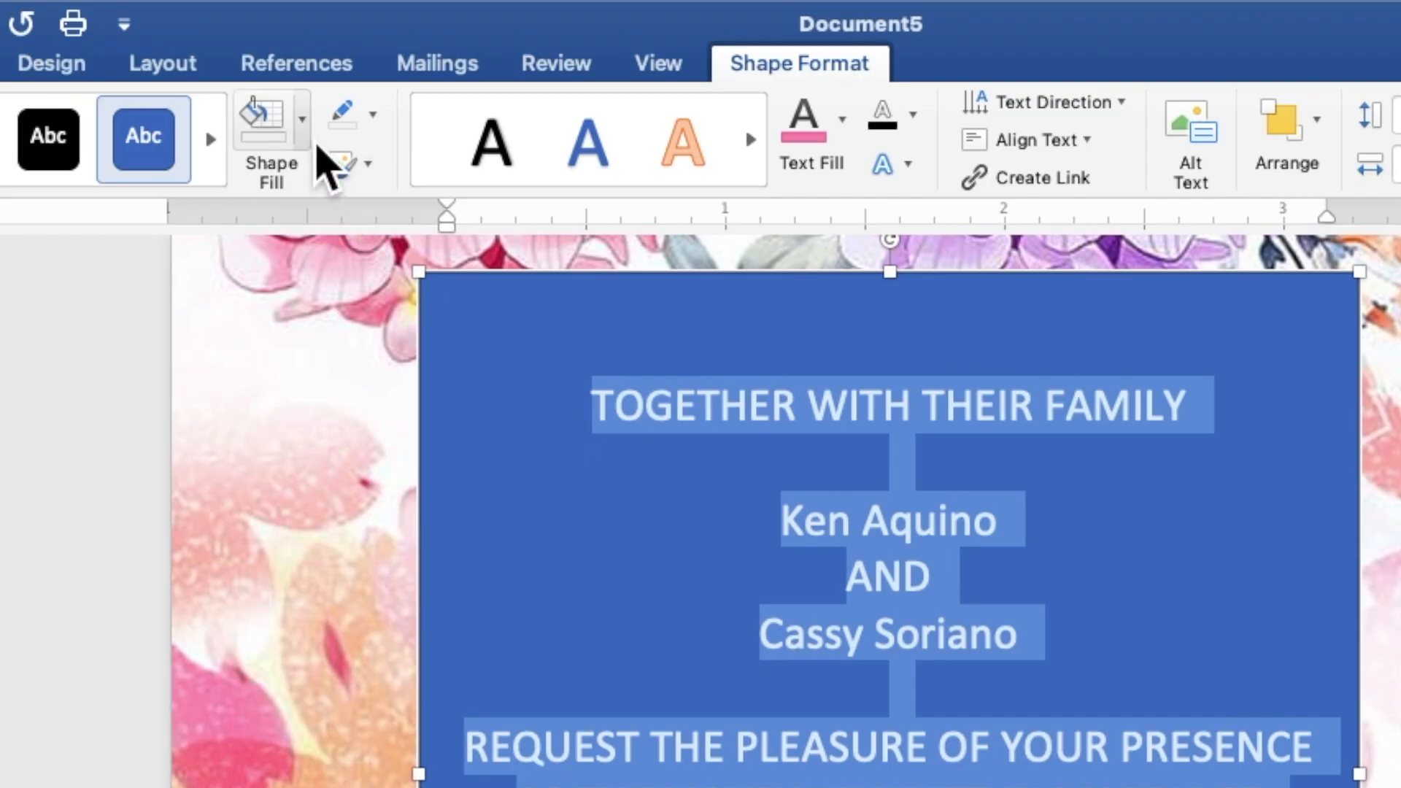
left_click(306, 145)
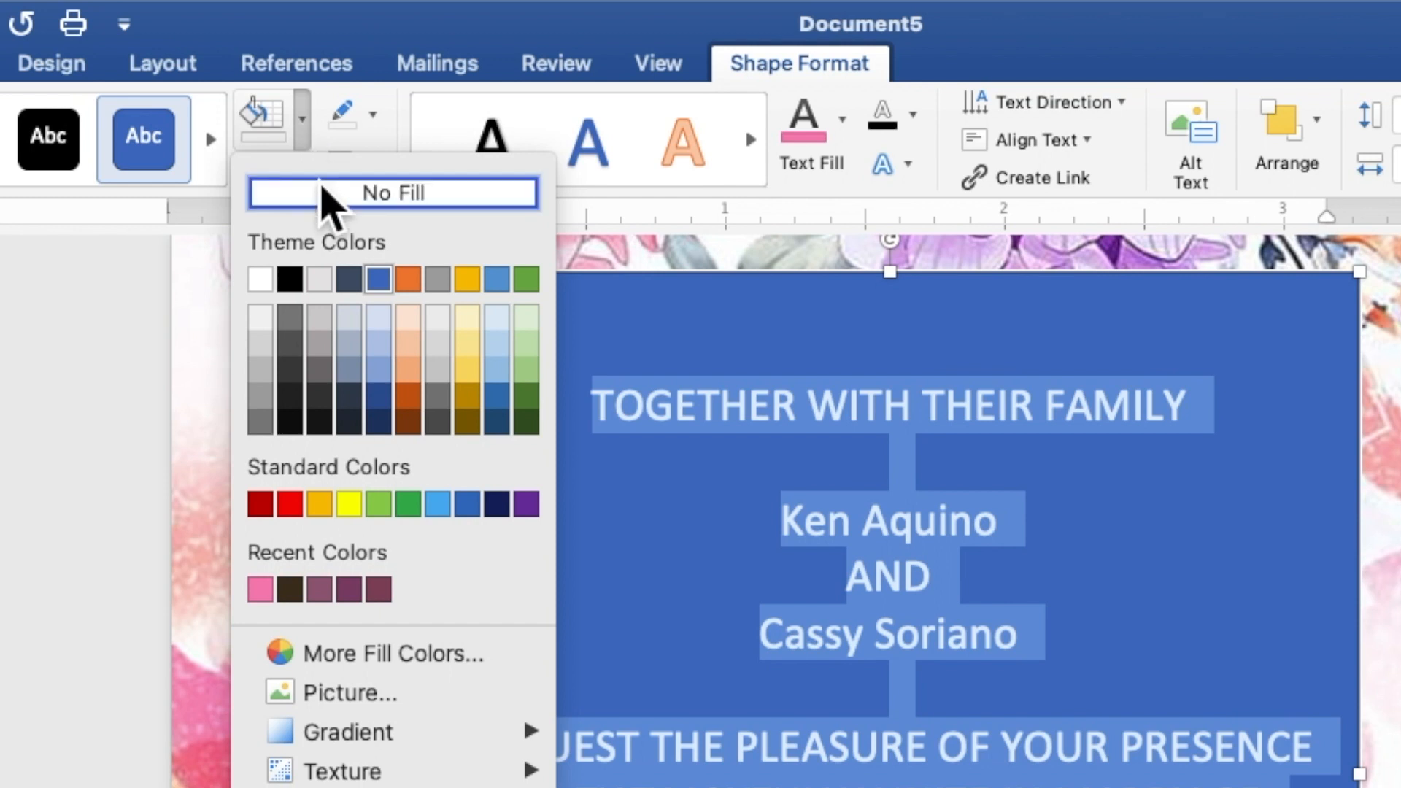
left_click(322, 194)
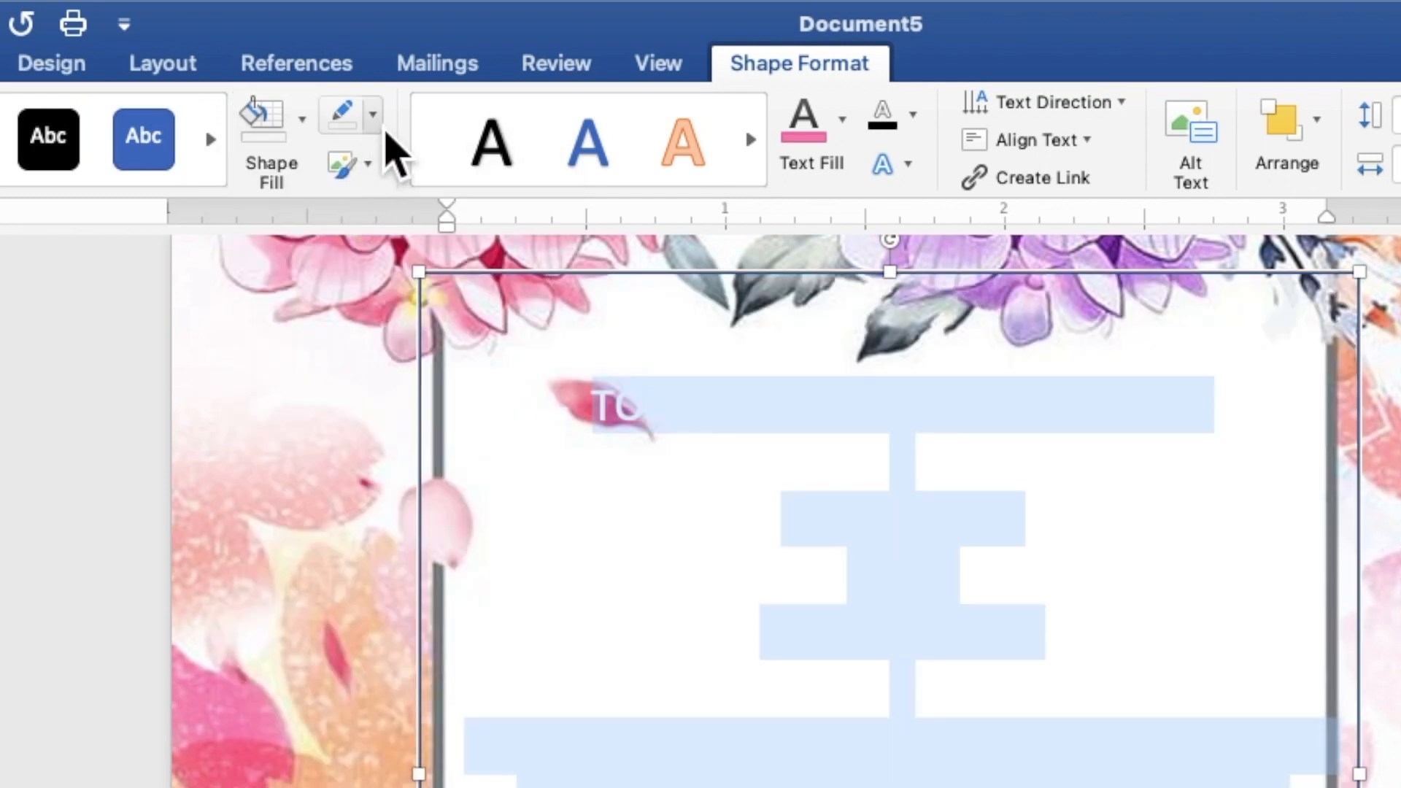
left_click(373, 116)
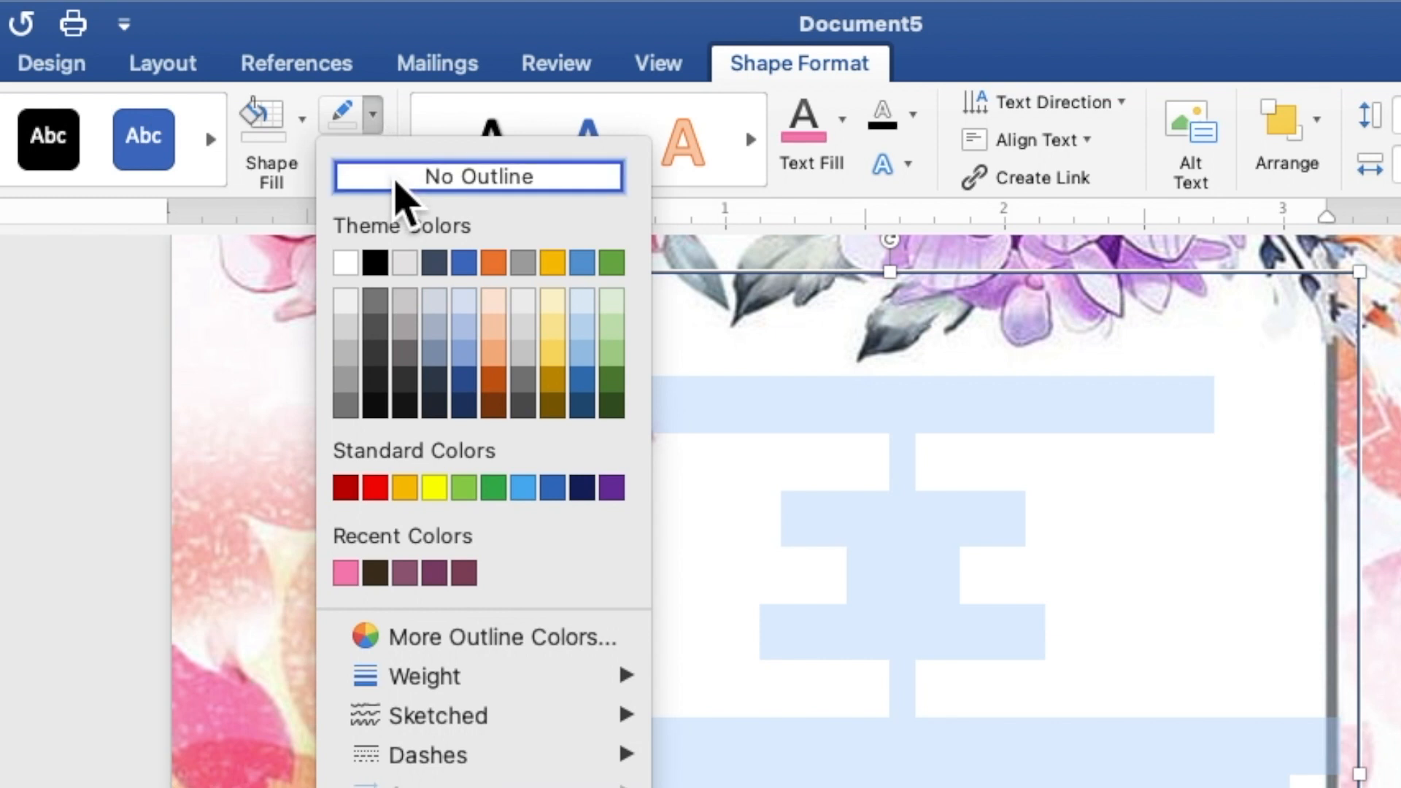
left_click(397, 182)
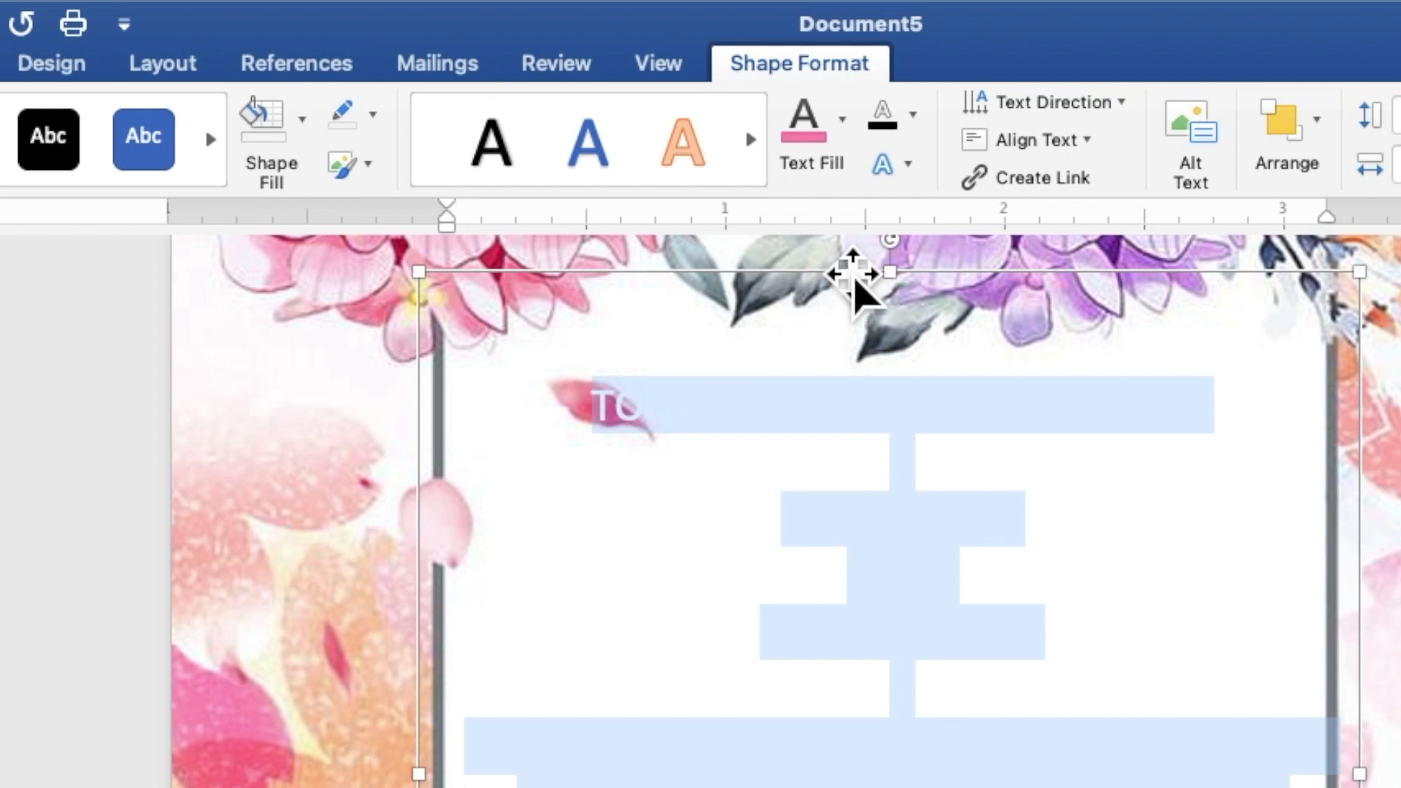
left_click(846, 143)
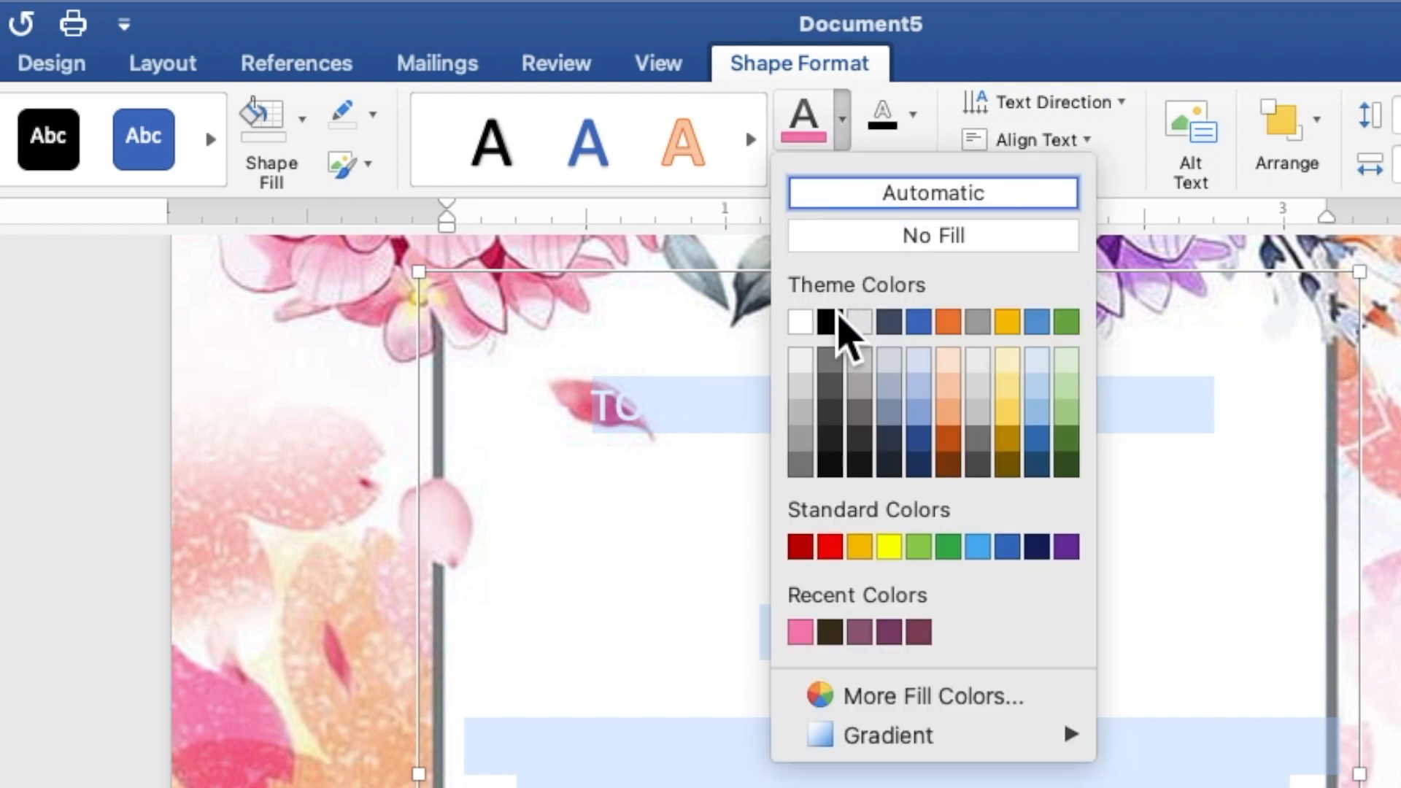
left_click(831, 322)
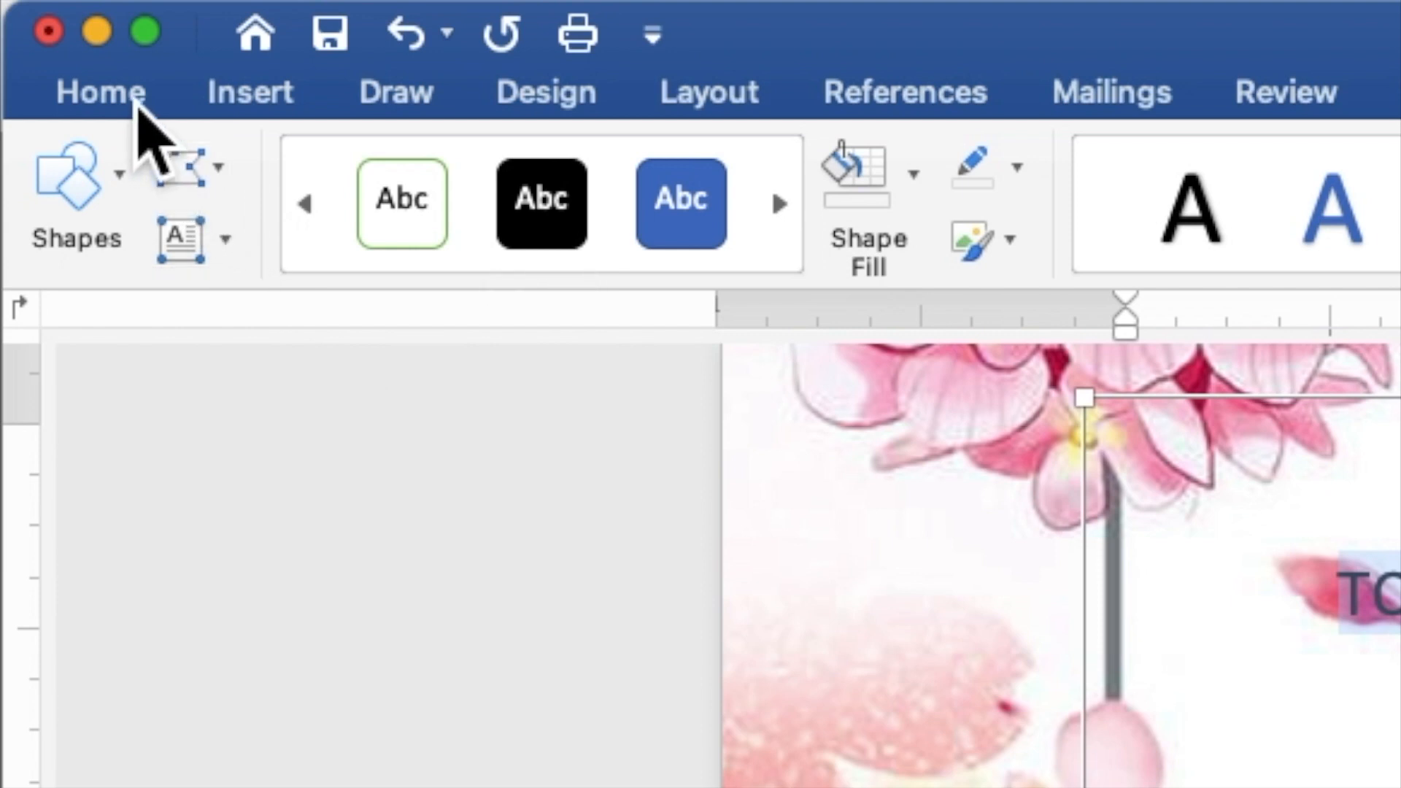
Step: Set all the selected invitation text to Times New Roman at 9 pt
left_click(136, 102)
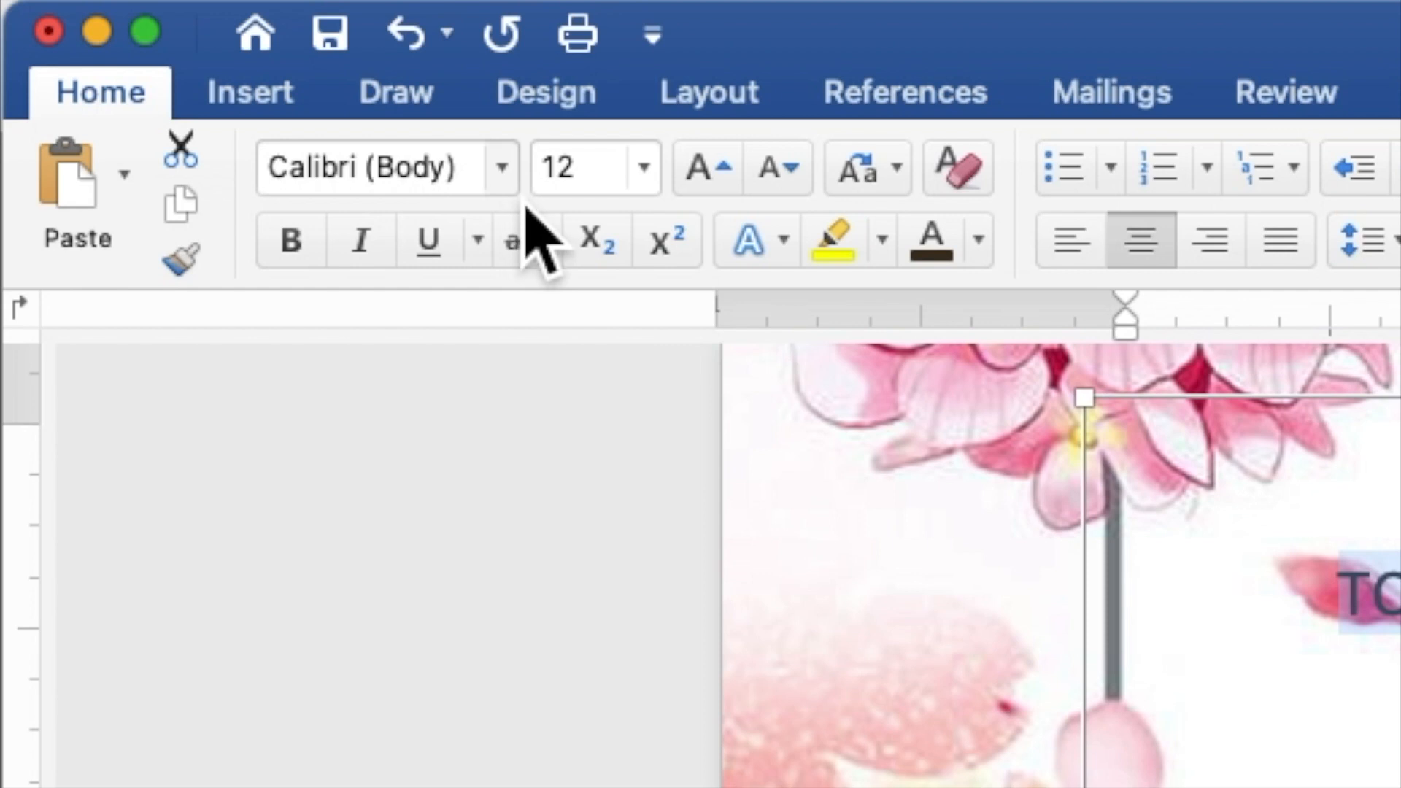
left_click(511, 183)
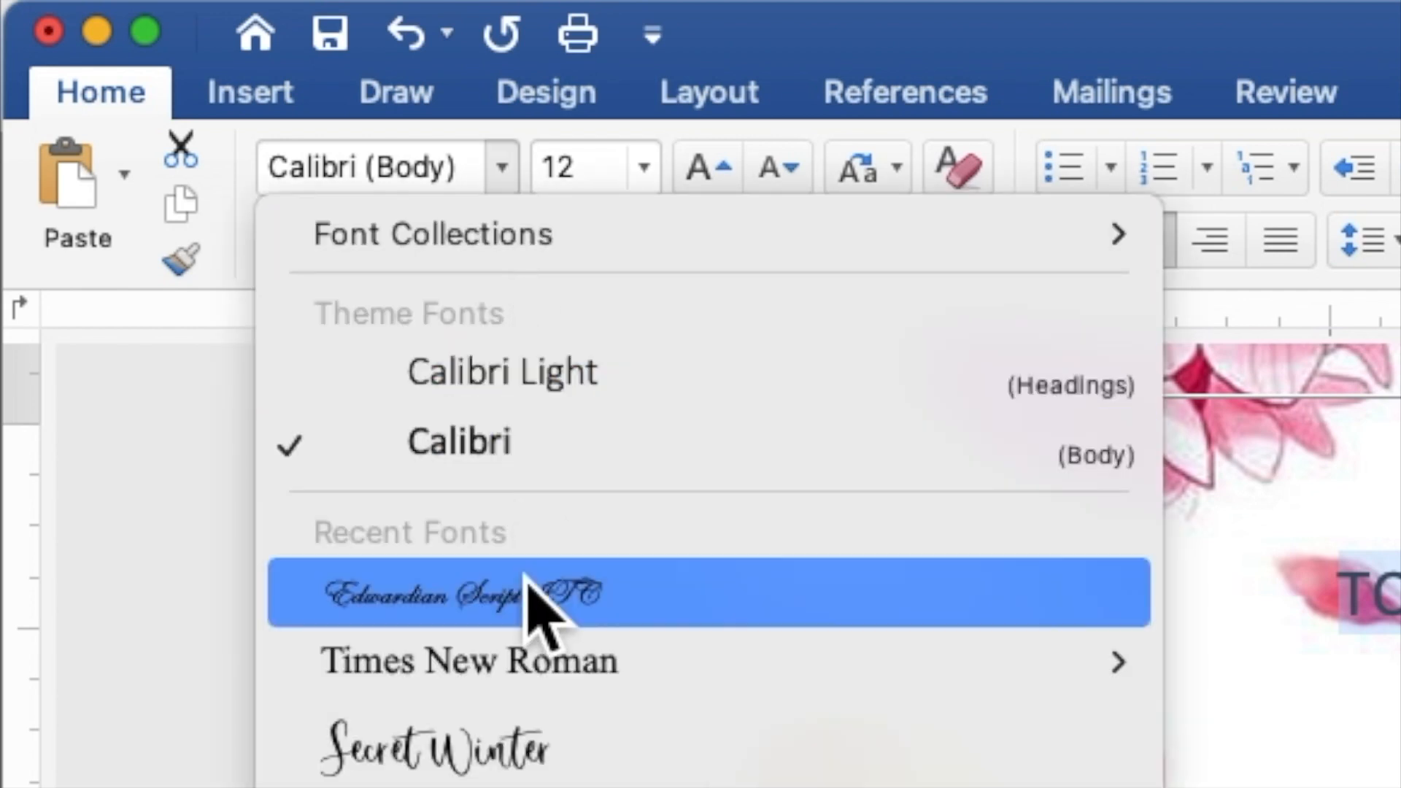
left_click(525, 668)
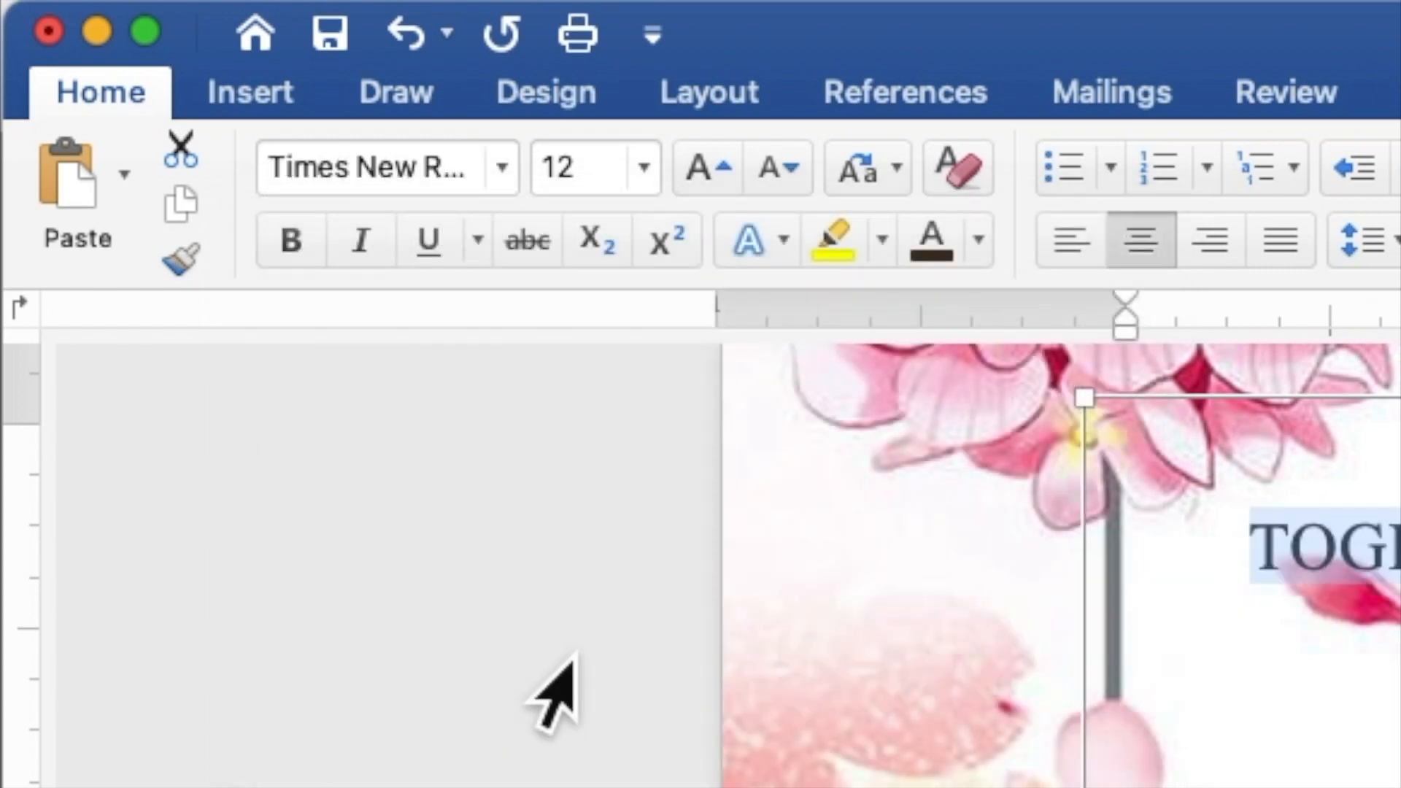
left_click(576, 175)
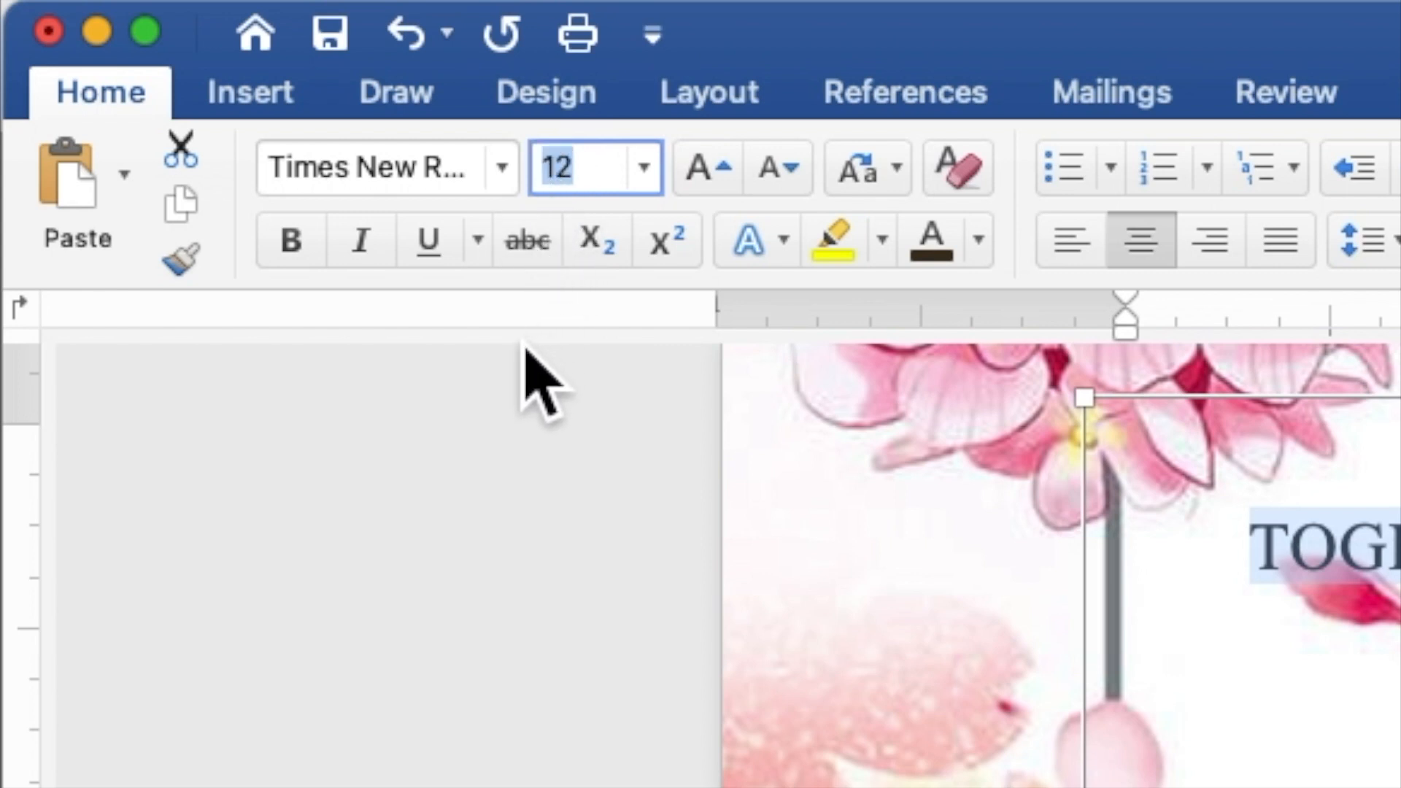
type("9")
key("Return")
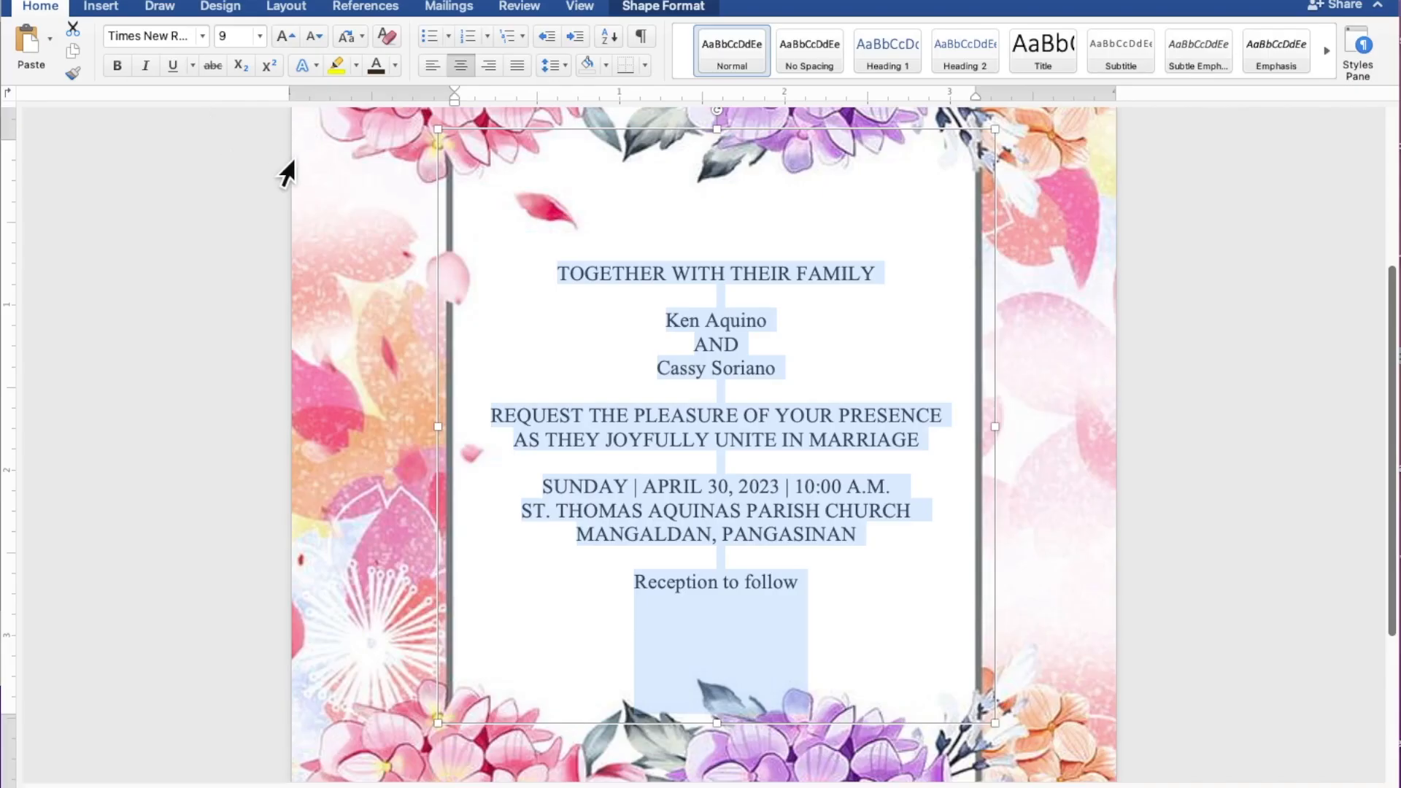
Step: Format both names and 'Reception to follow' in Edwardian Script ITC at 15 pt
left_click(766, 320)
left_click_drag(780, 325, 676, 323)
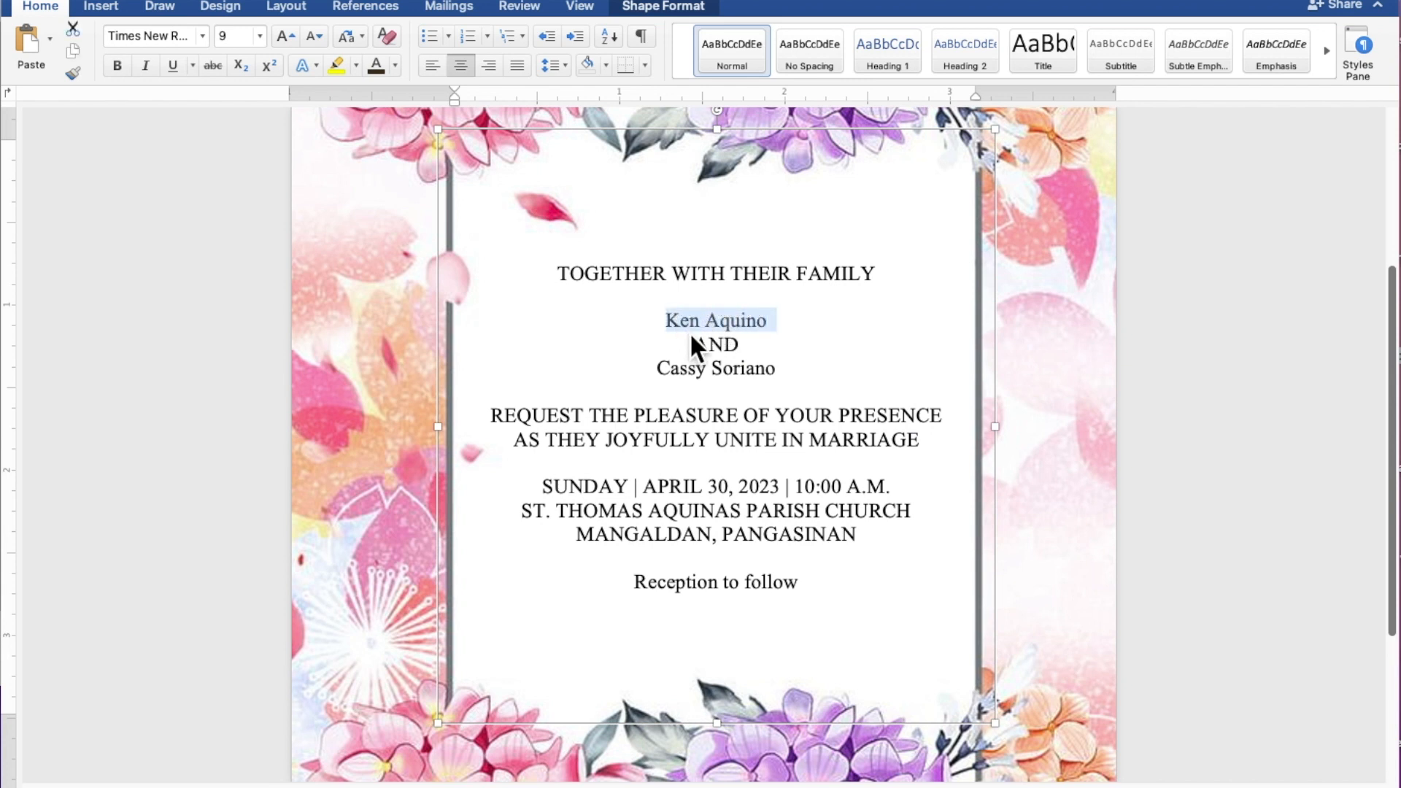
left_click_drag(785, 376, 655, 379)
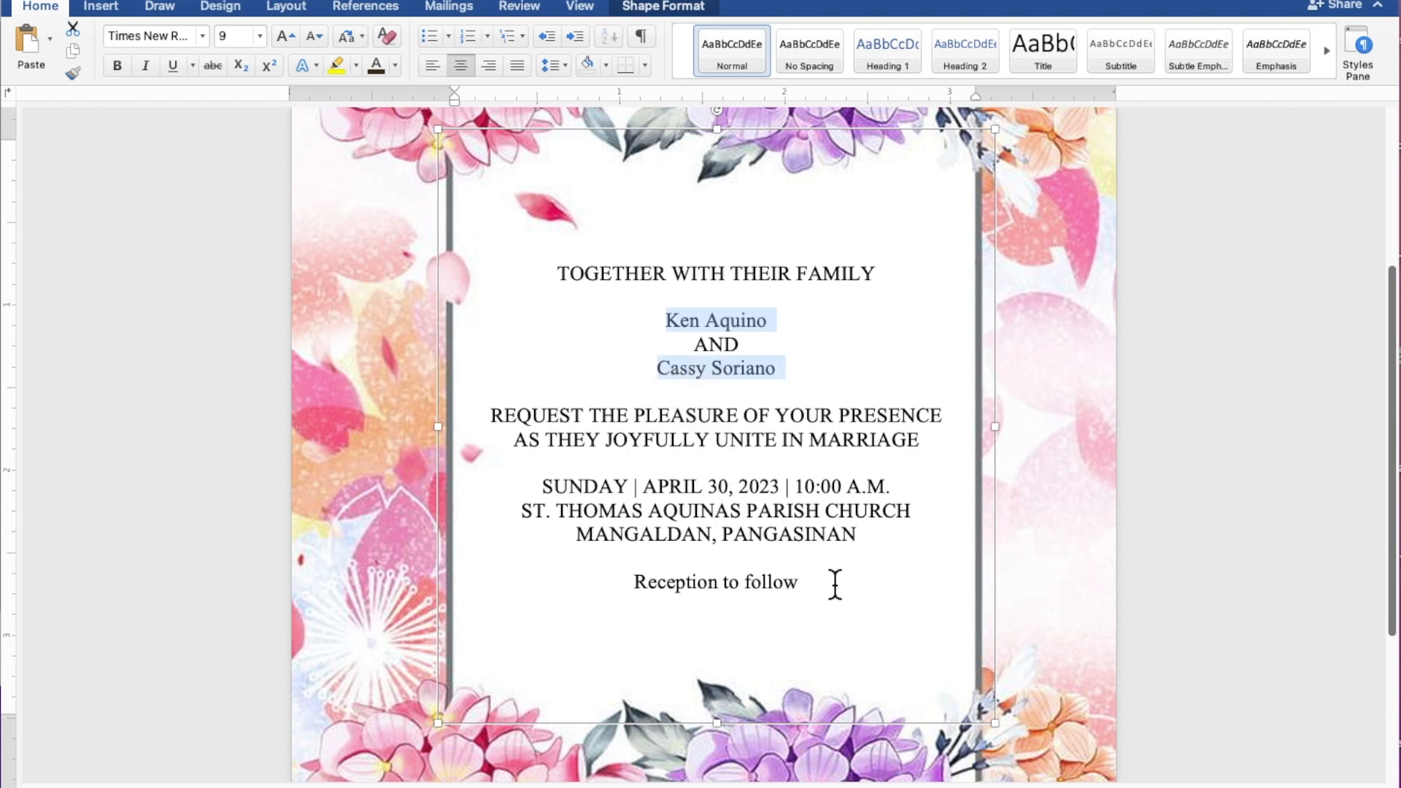
left_click_drag(829, 588, 684, 590)
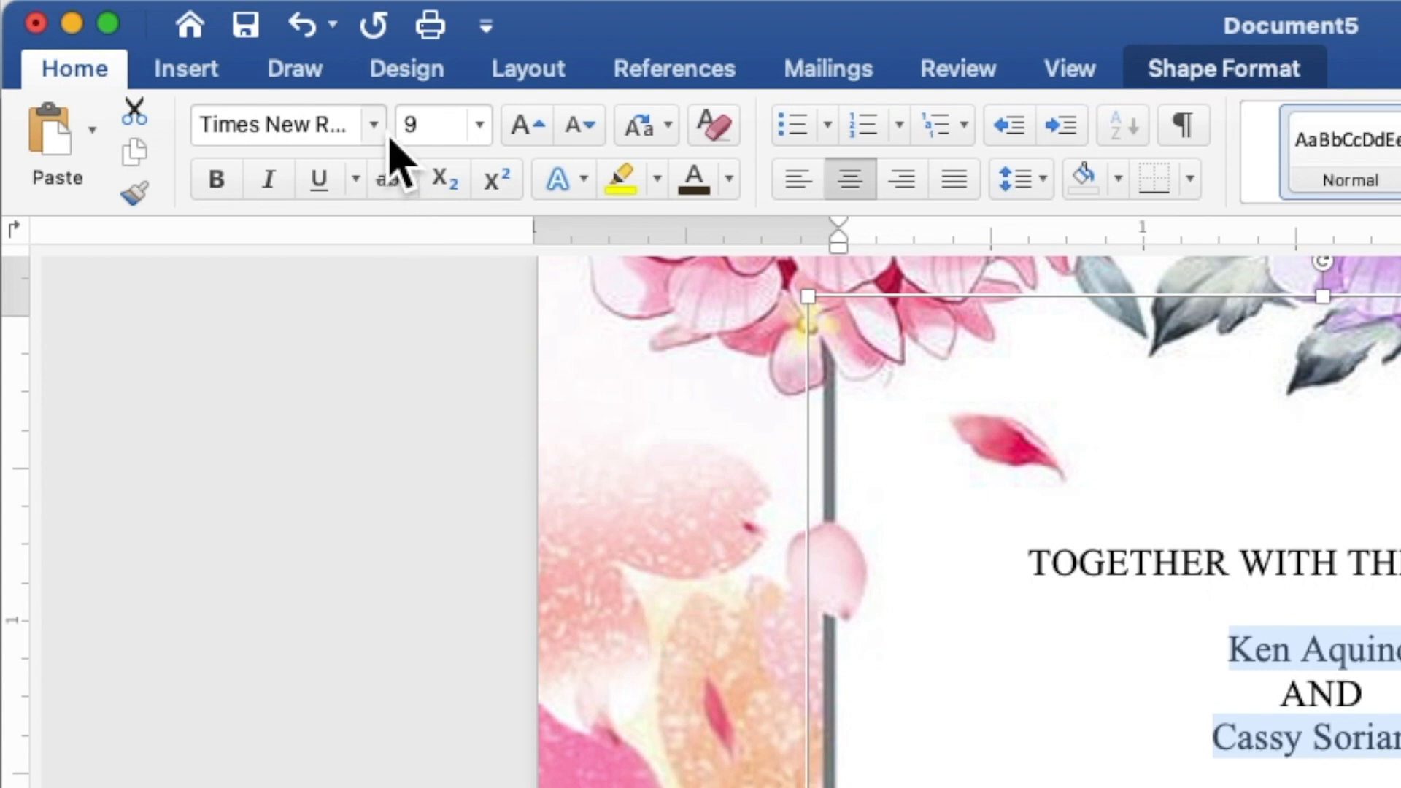
left_click(374, 125)
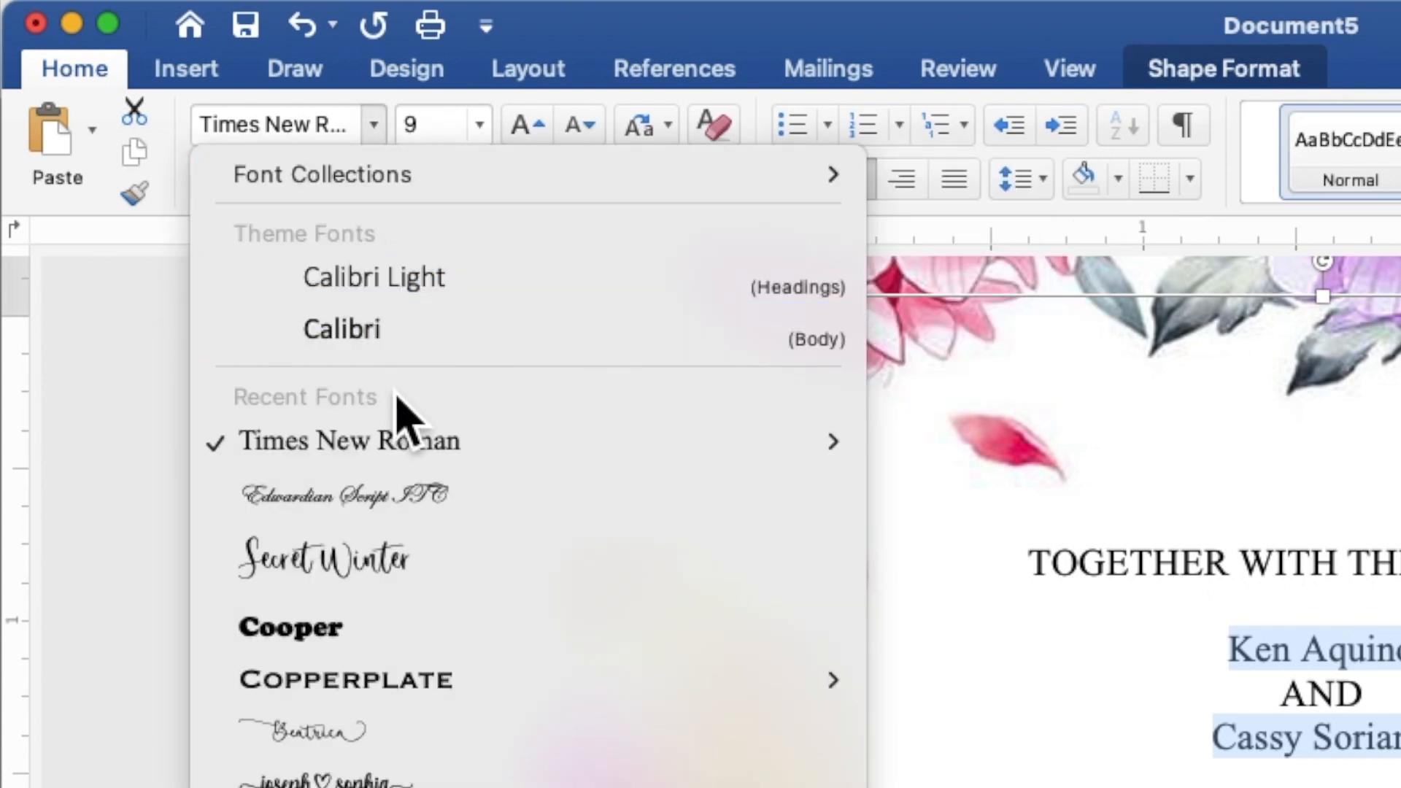
left_click(402, 503)
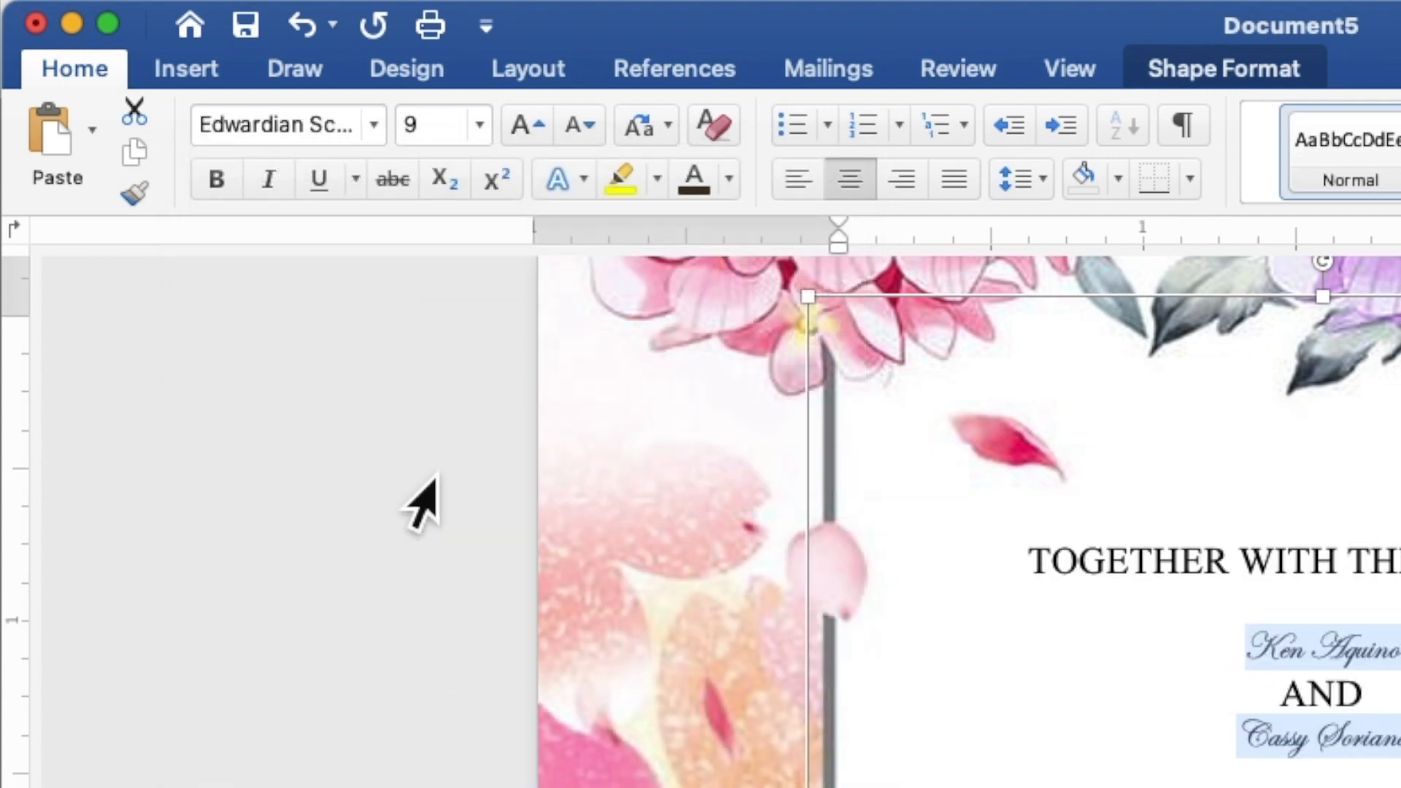
left_click(445, 139)
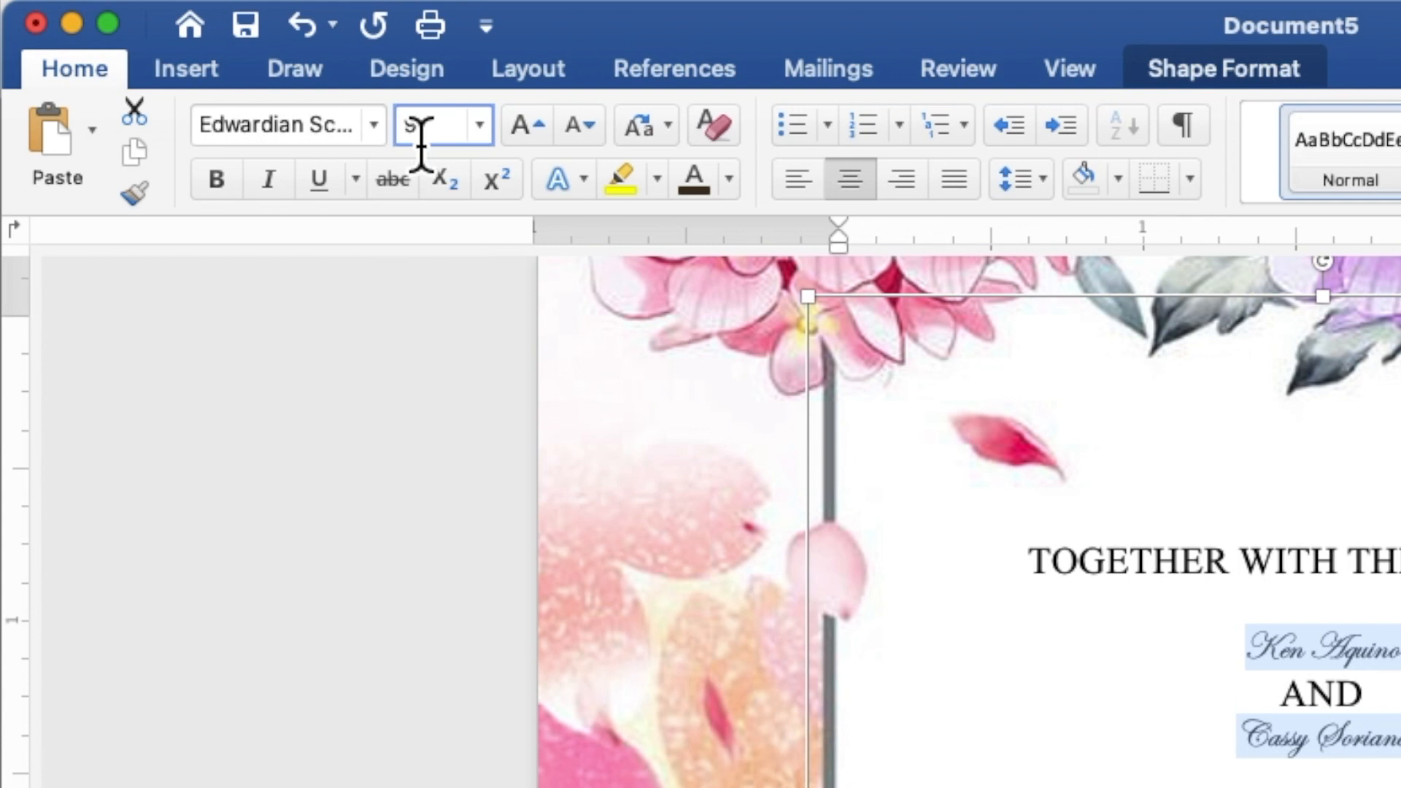
double_click(413, 141)
type("15")
key("Return")
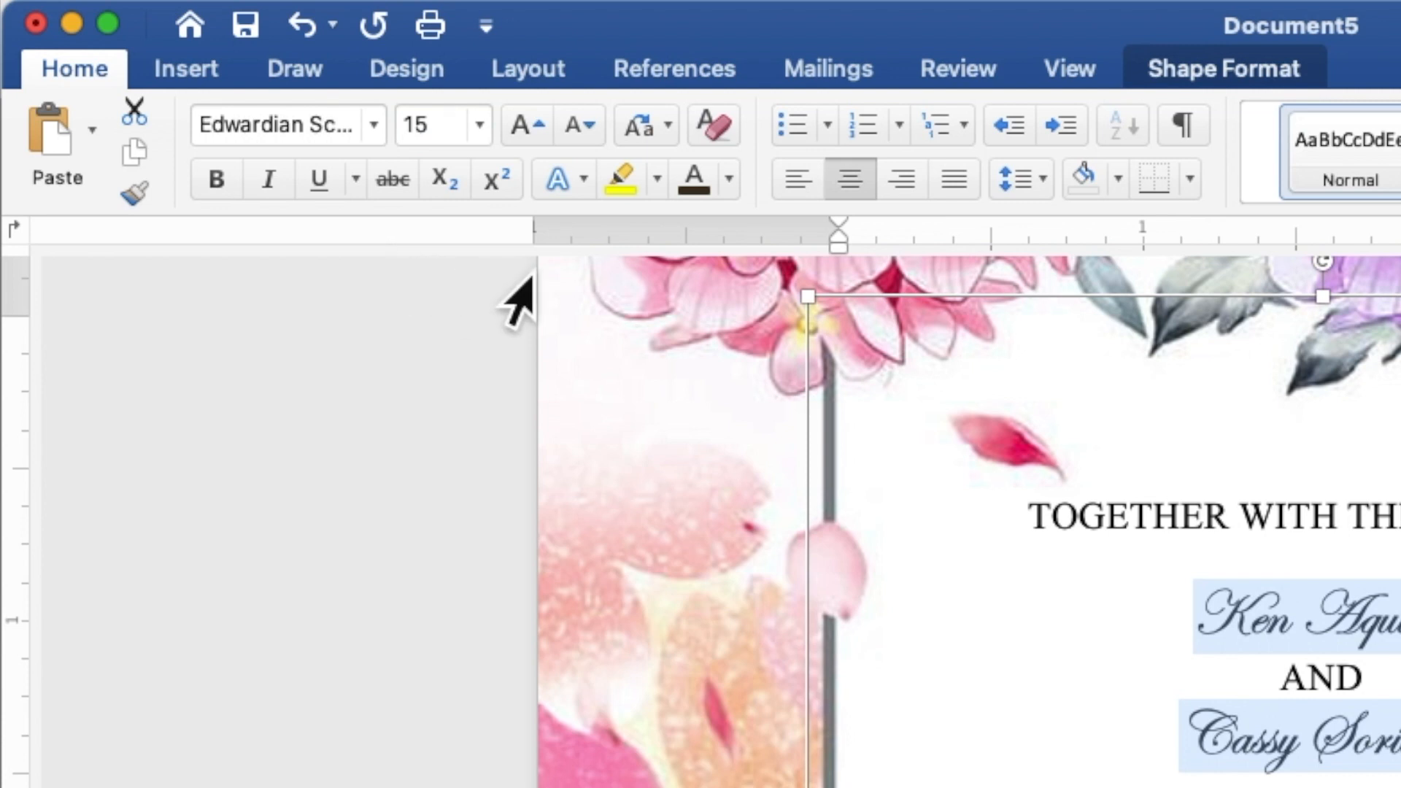
Step: Colour the selected script names and 'Reception to follow' line pink using the recent font colour
left_click(729, 179)
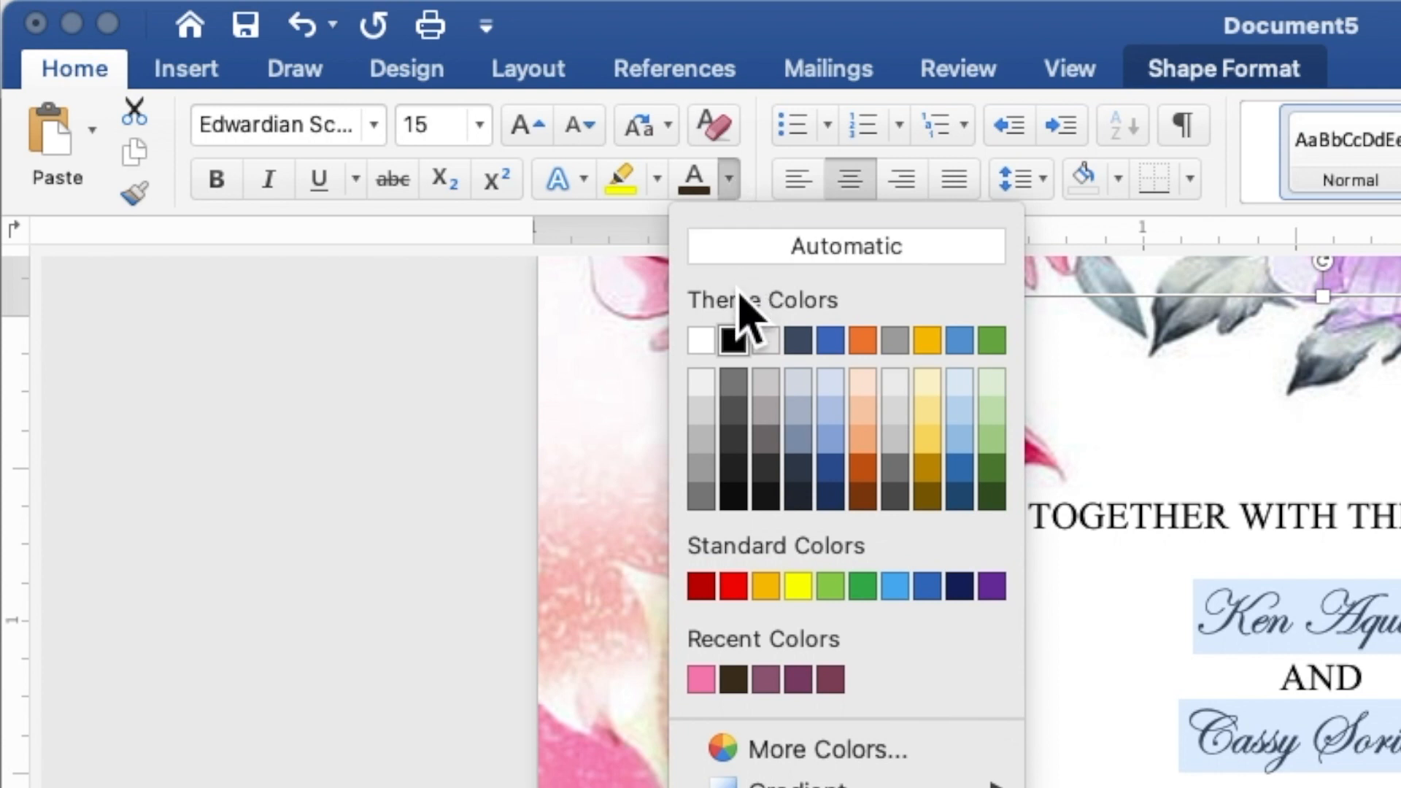
left_click(702, 679)
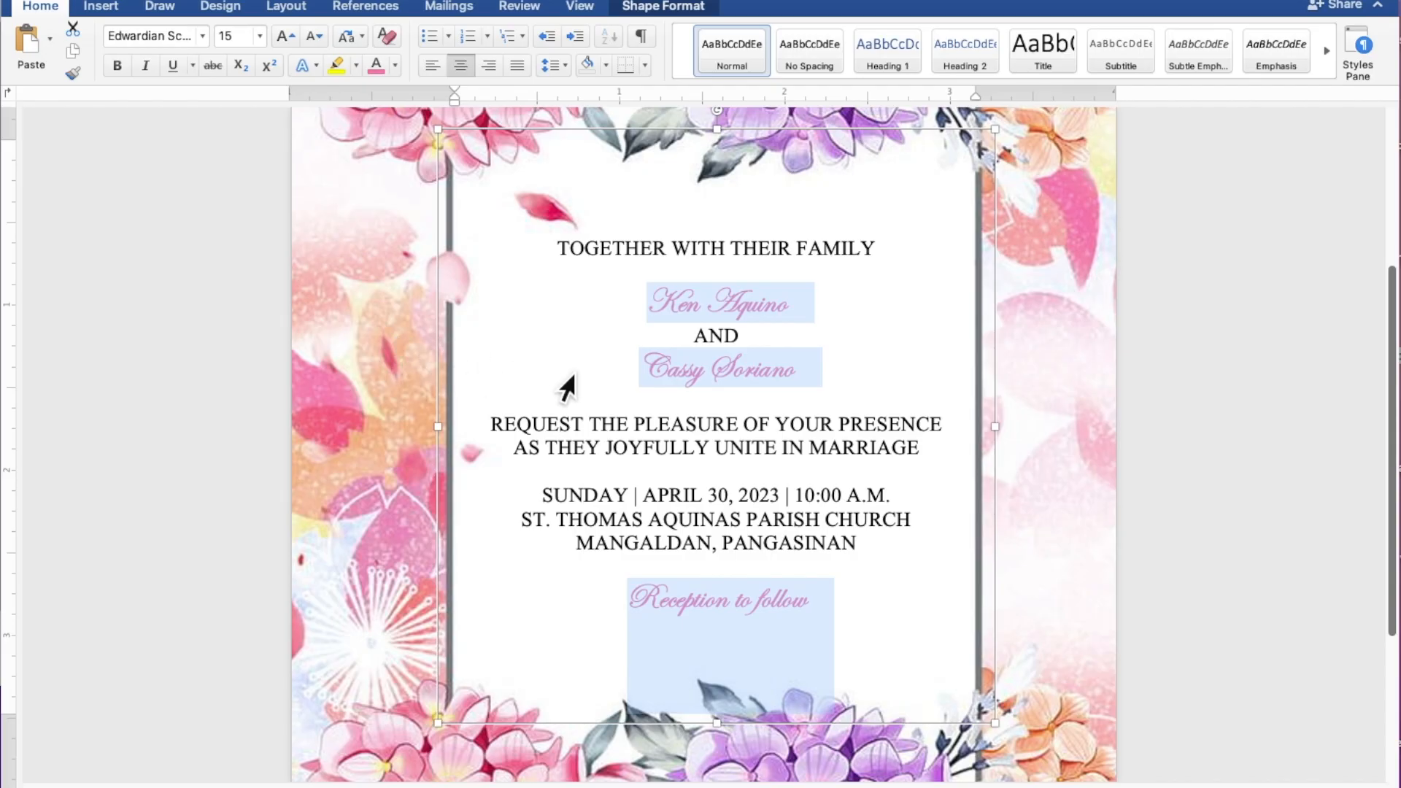
left_click(777, 376)
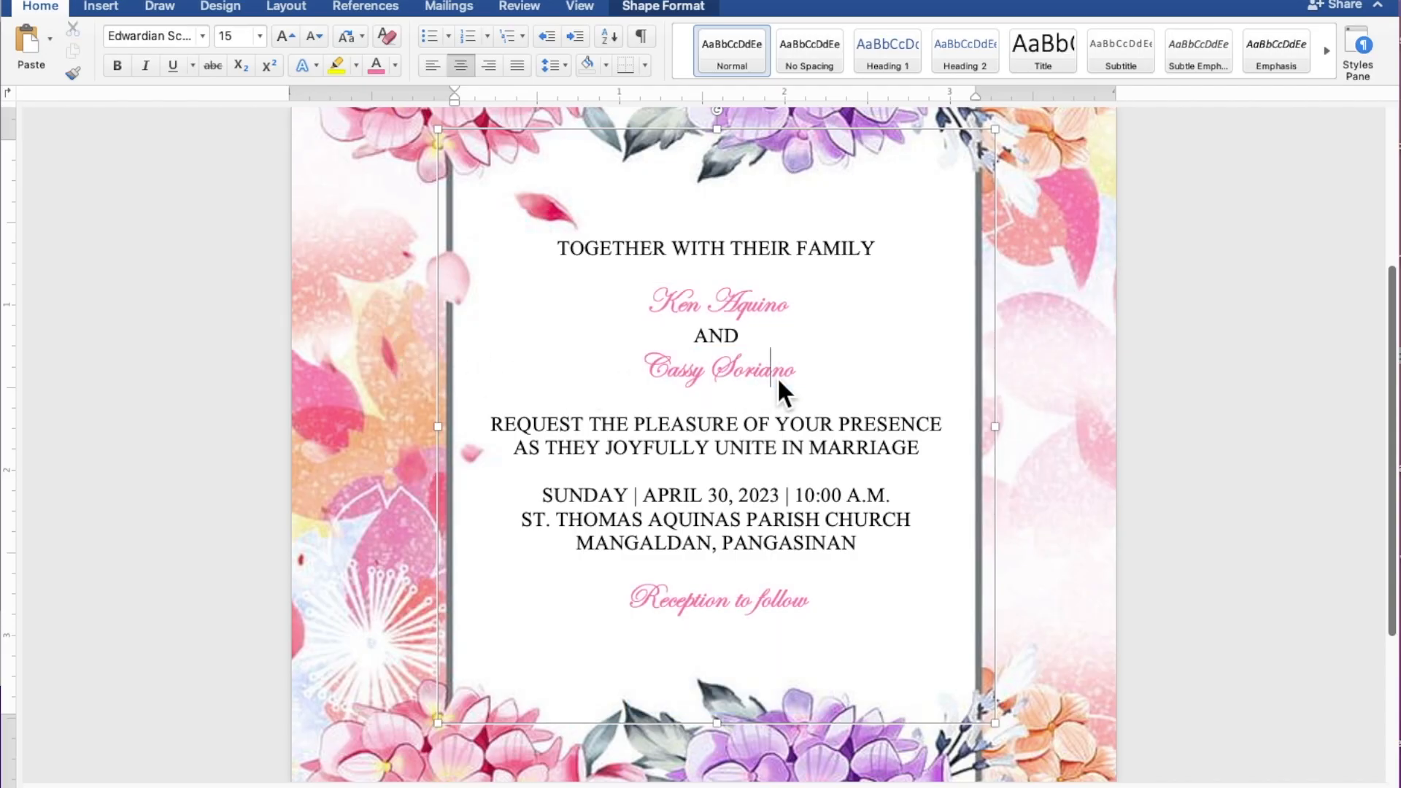
Step: Enlarge both of the couple's names to 35 pt
left_click_drag(804, 378, 664, 375)
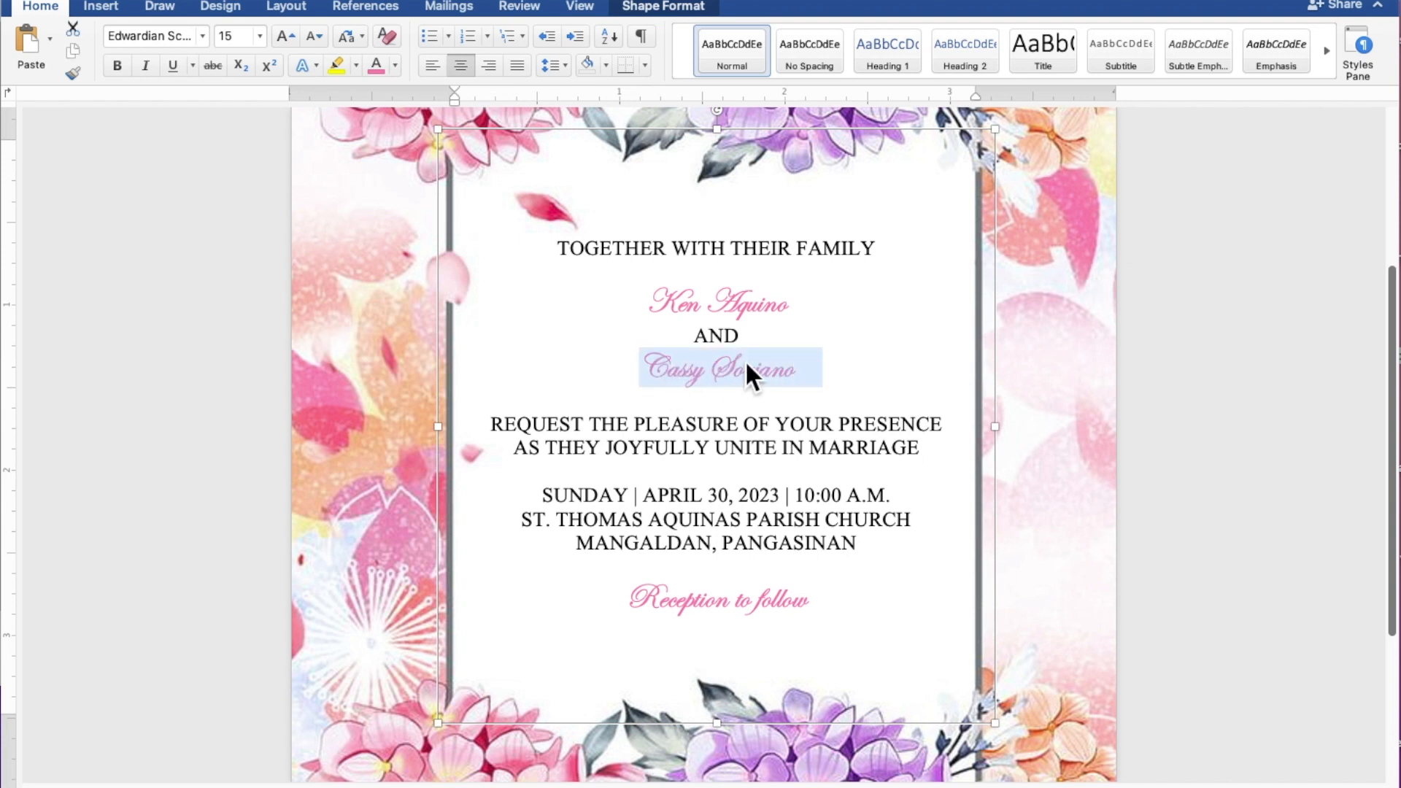
left_click_drag(796, 319, 666, 306)
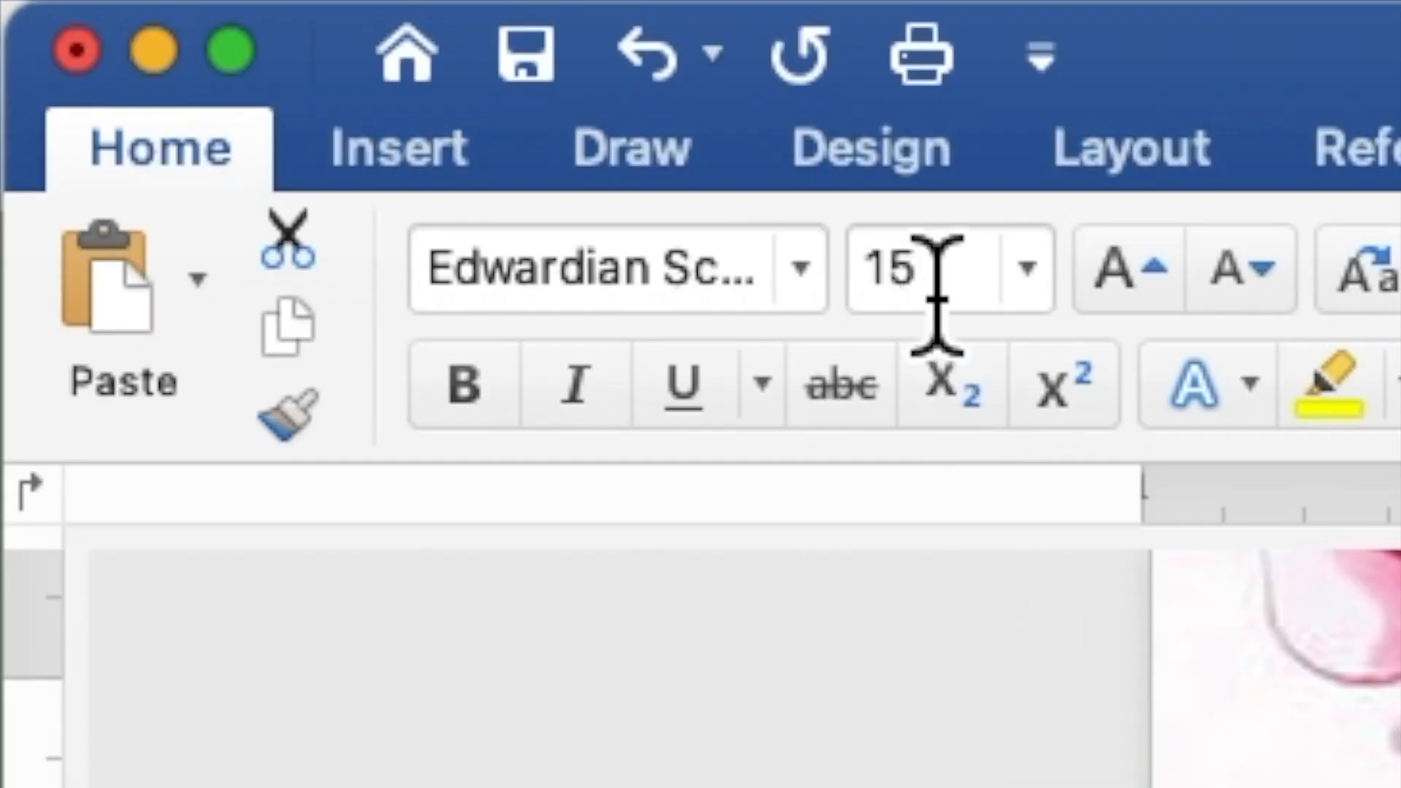
left_click_drag(938, 296, 885, 280)
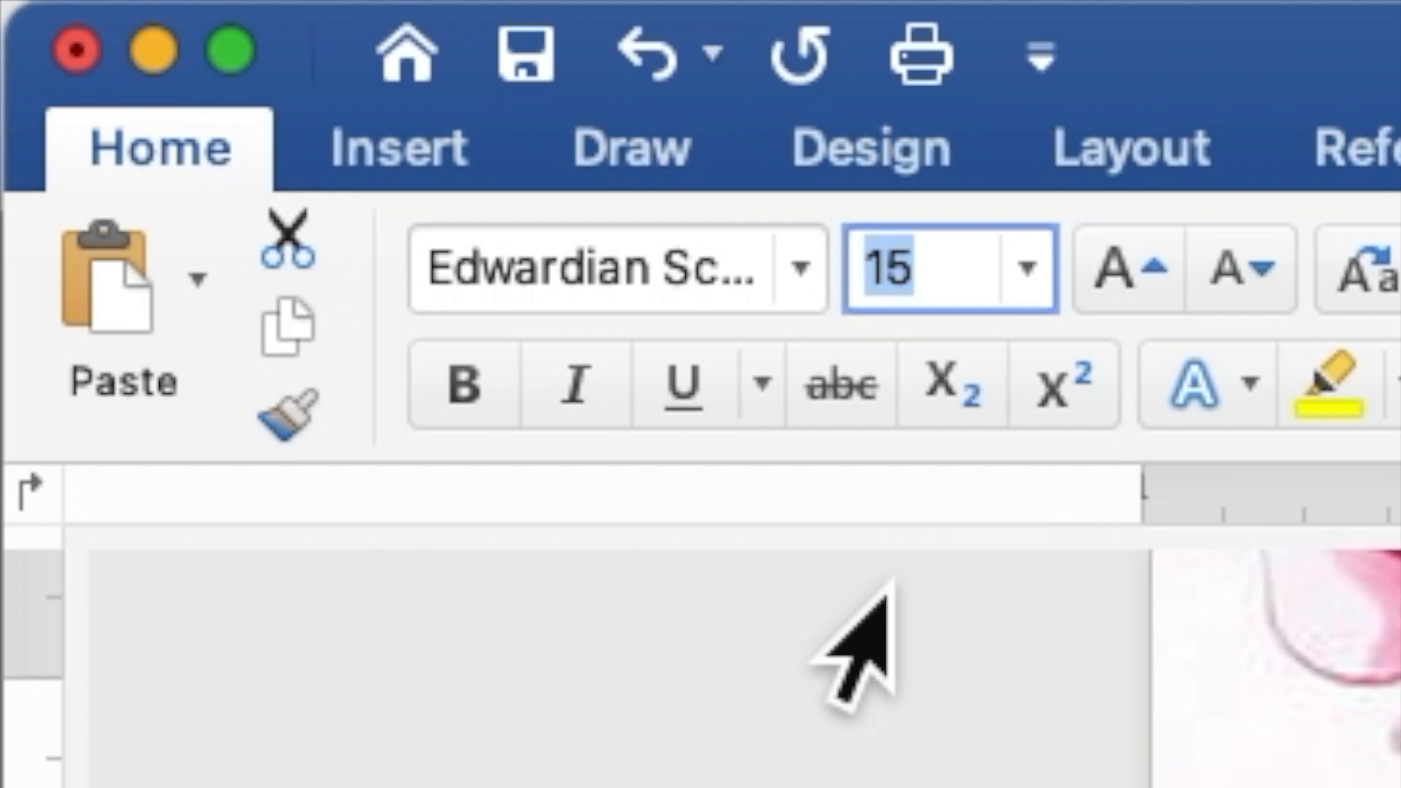
type("35")
key("Return")
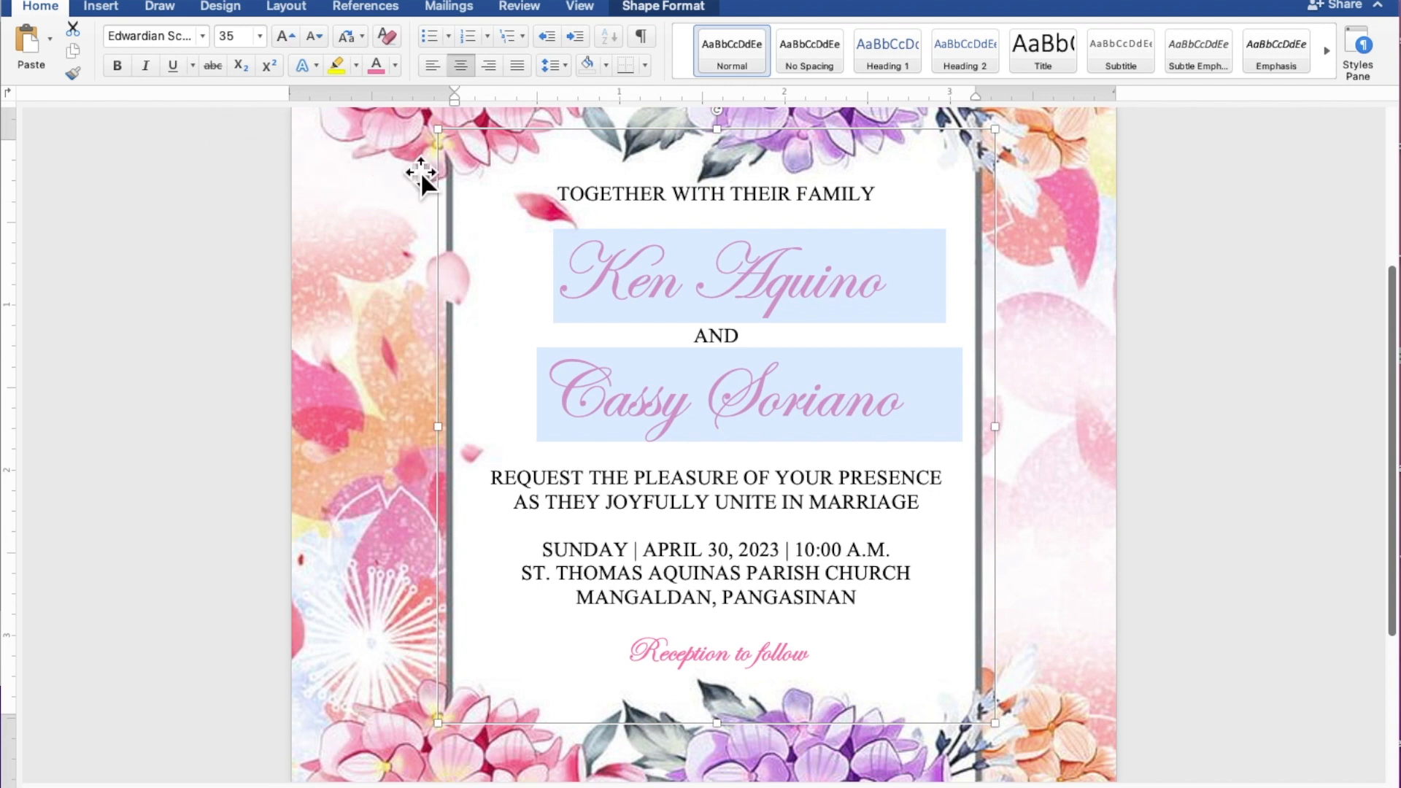
left_click(785, 143)
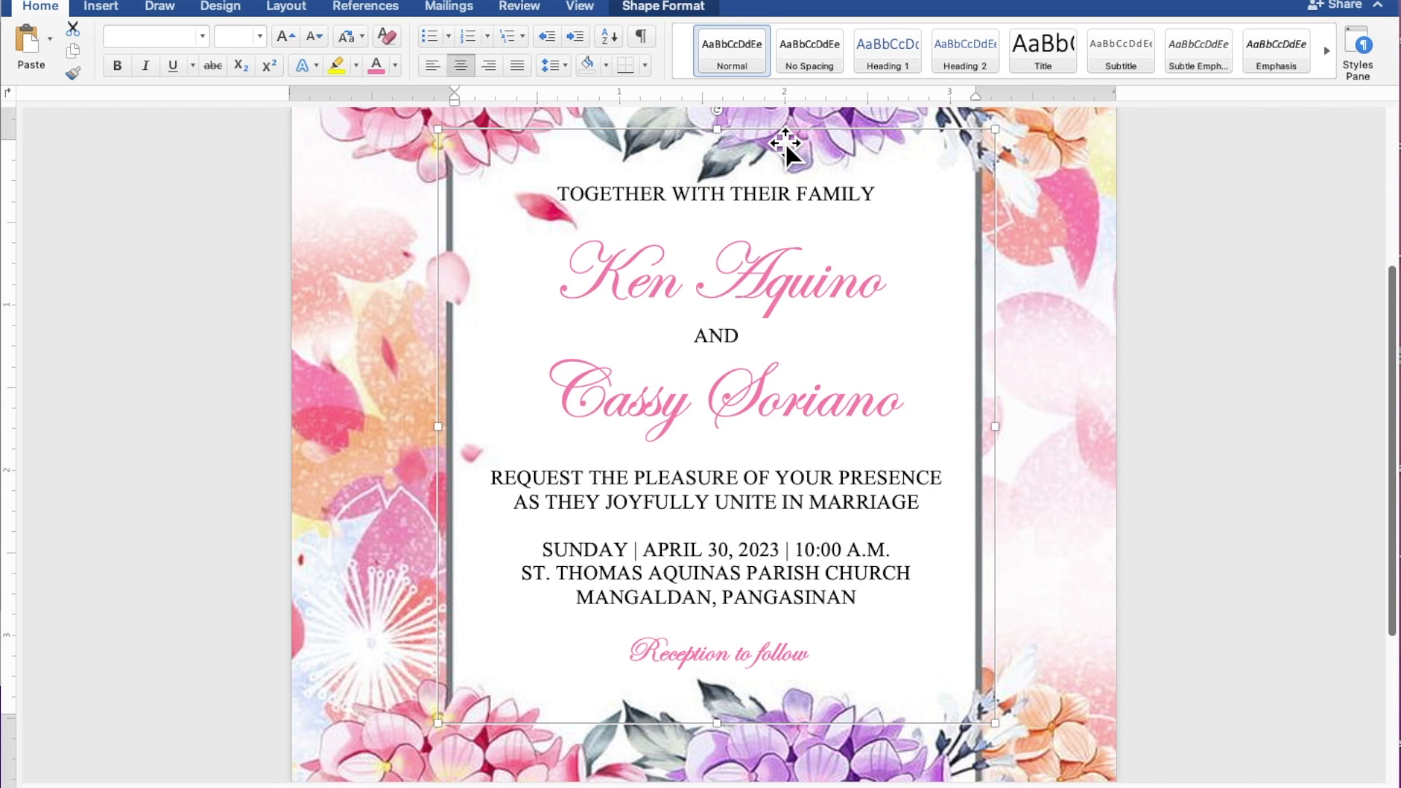
Step: Nudge the text box two steps down and one step left, then deselect it to preview
key("Down")
key("Down")
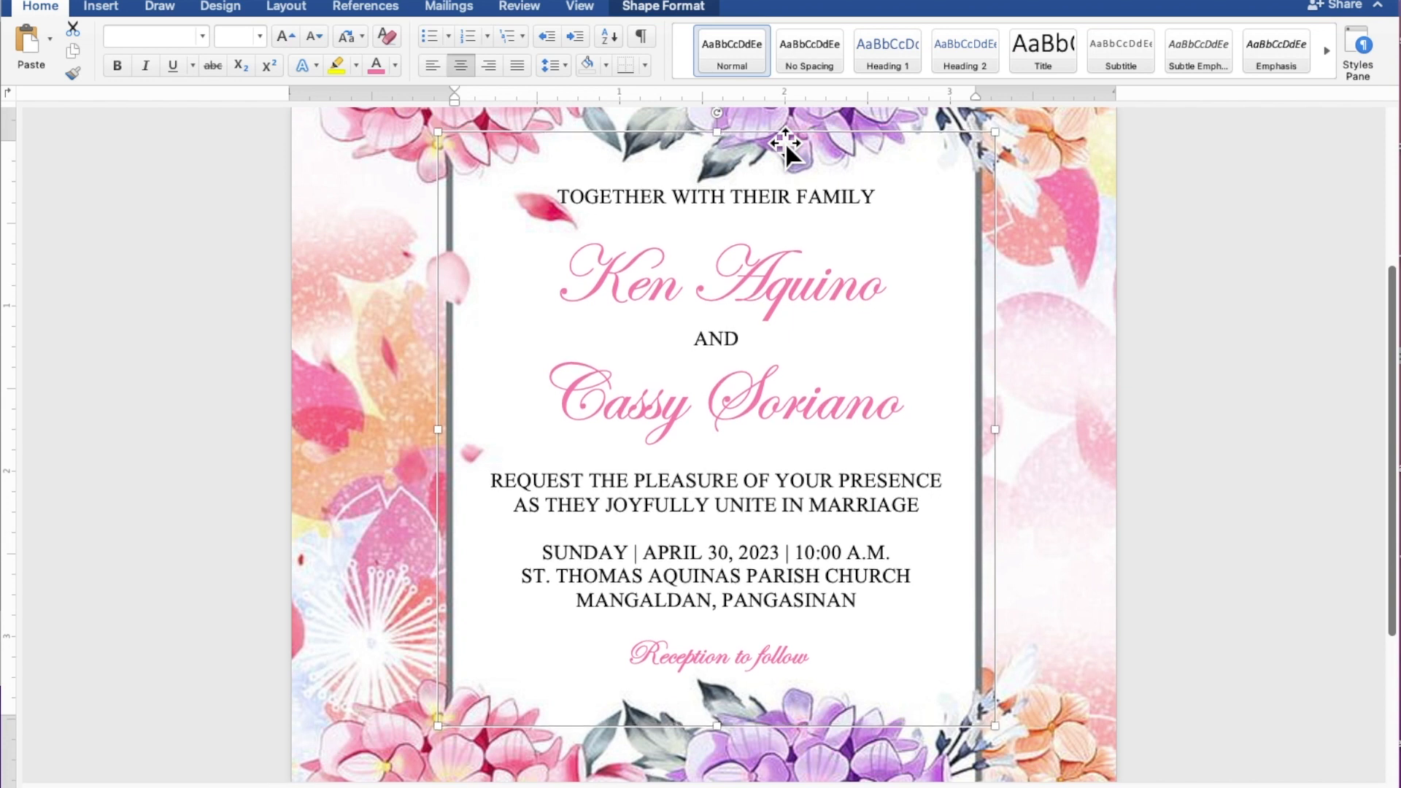
key("Down")
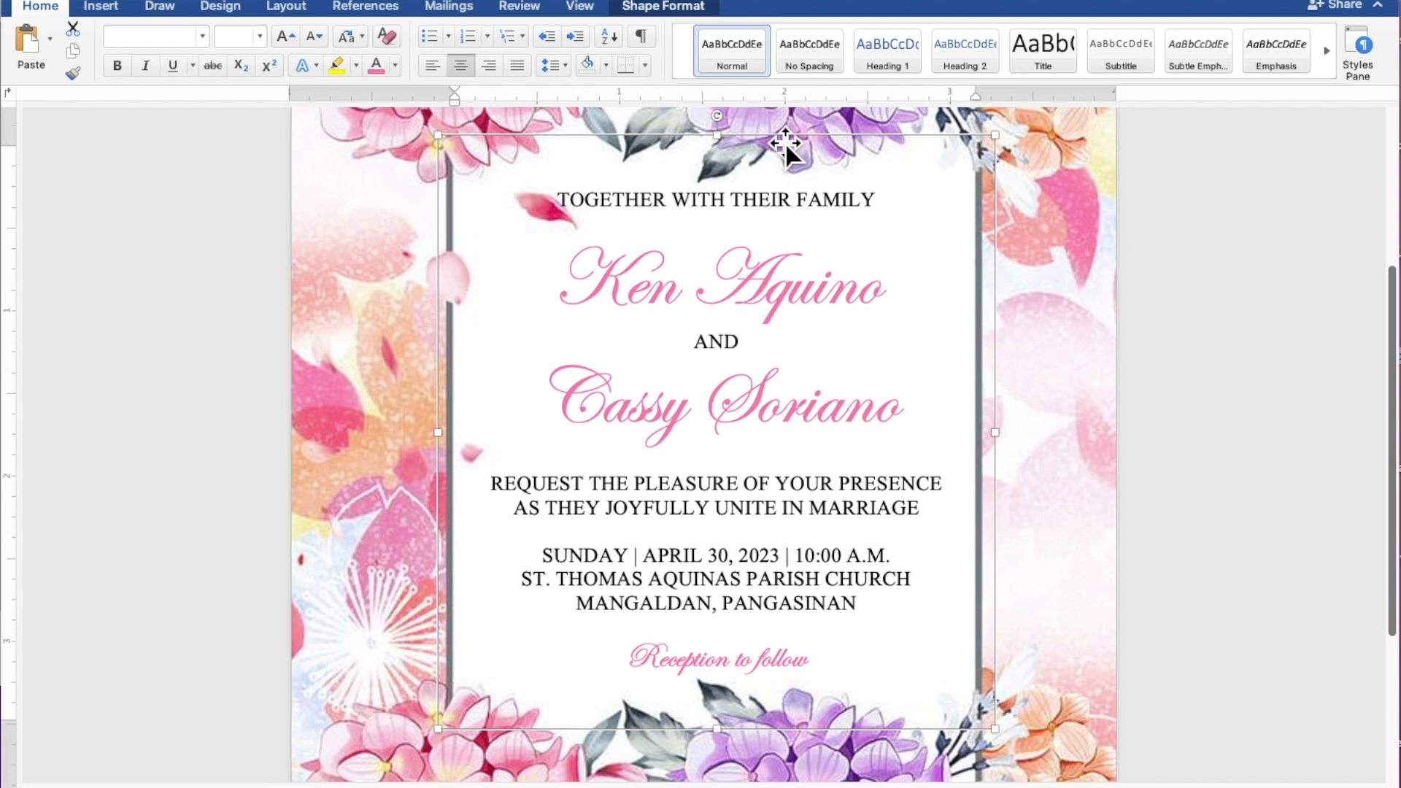
key("Left")
key("Left")
key("Left")
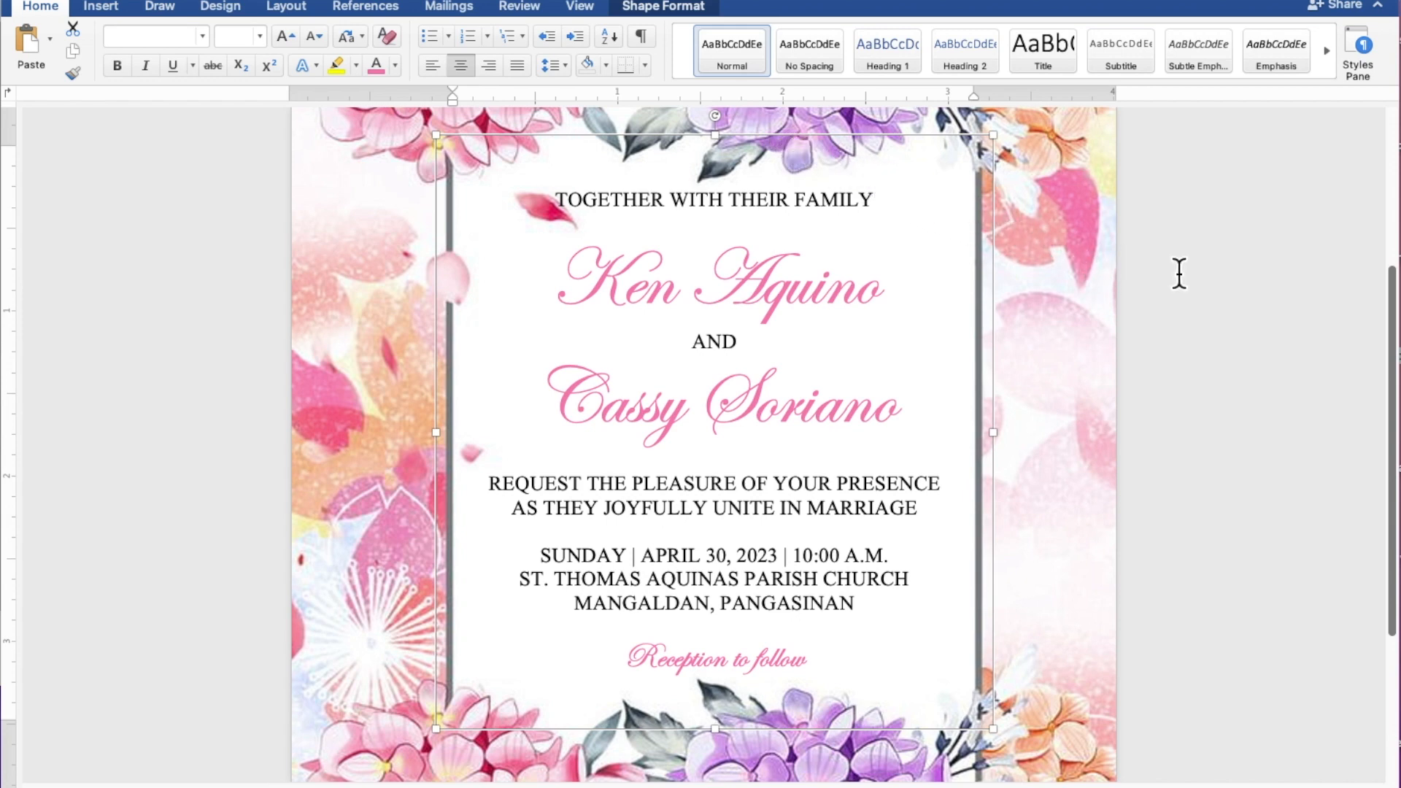
scroll(1212, 280, "down", 5)
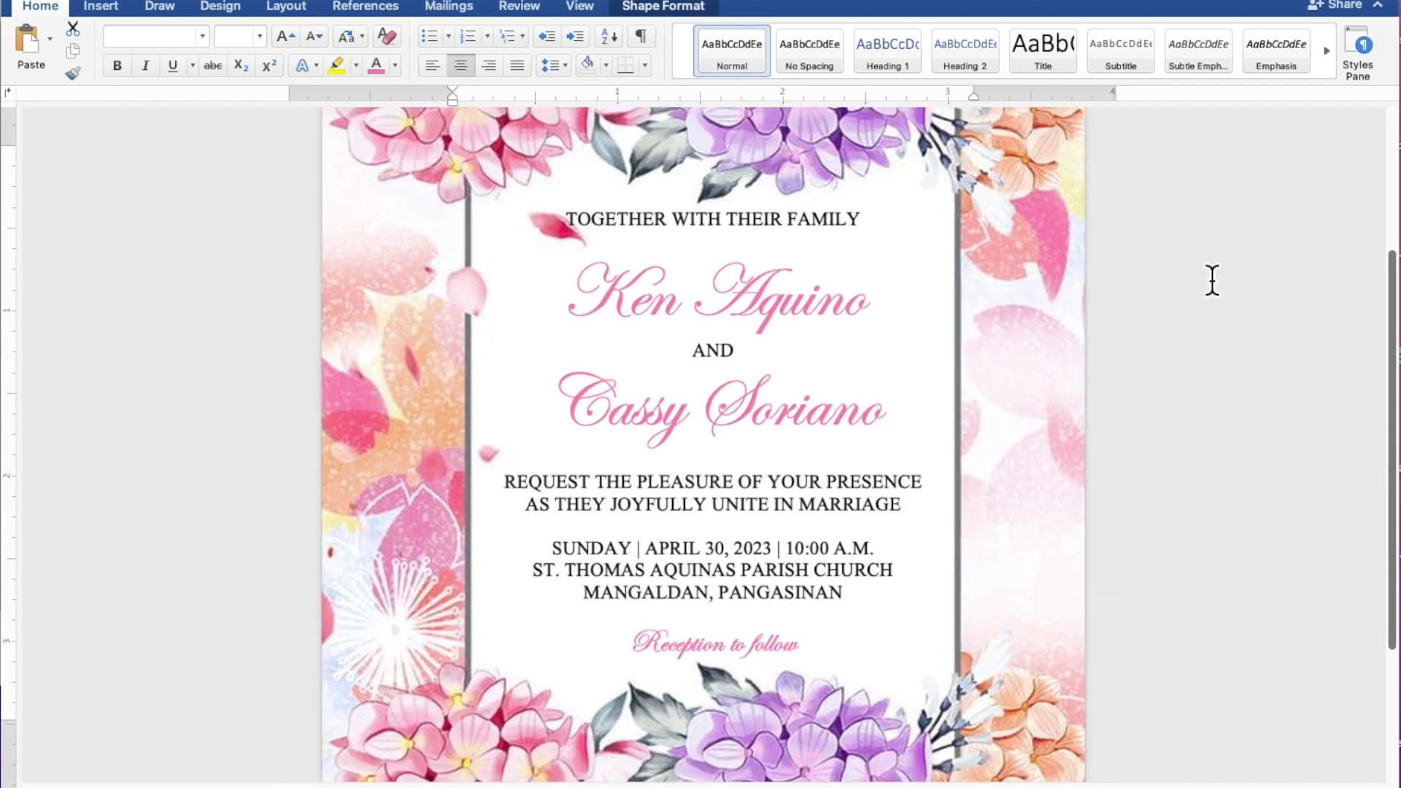
scroll(1213, 281, "down", 3)
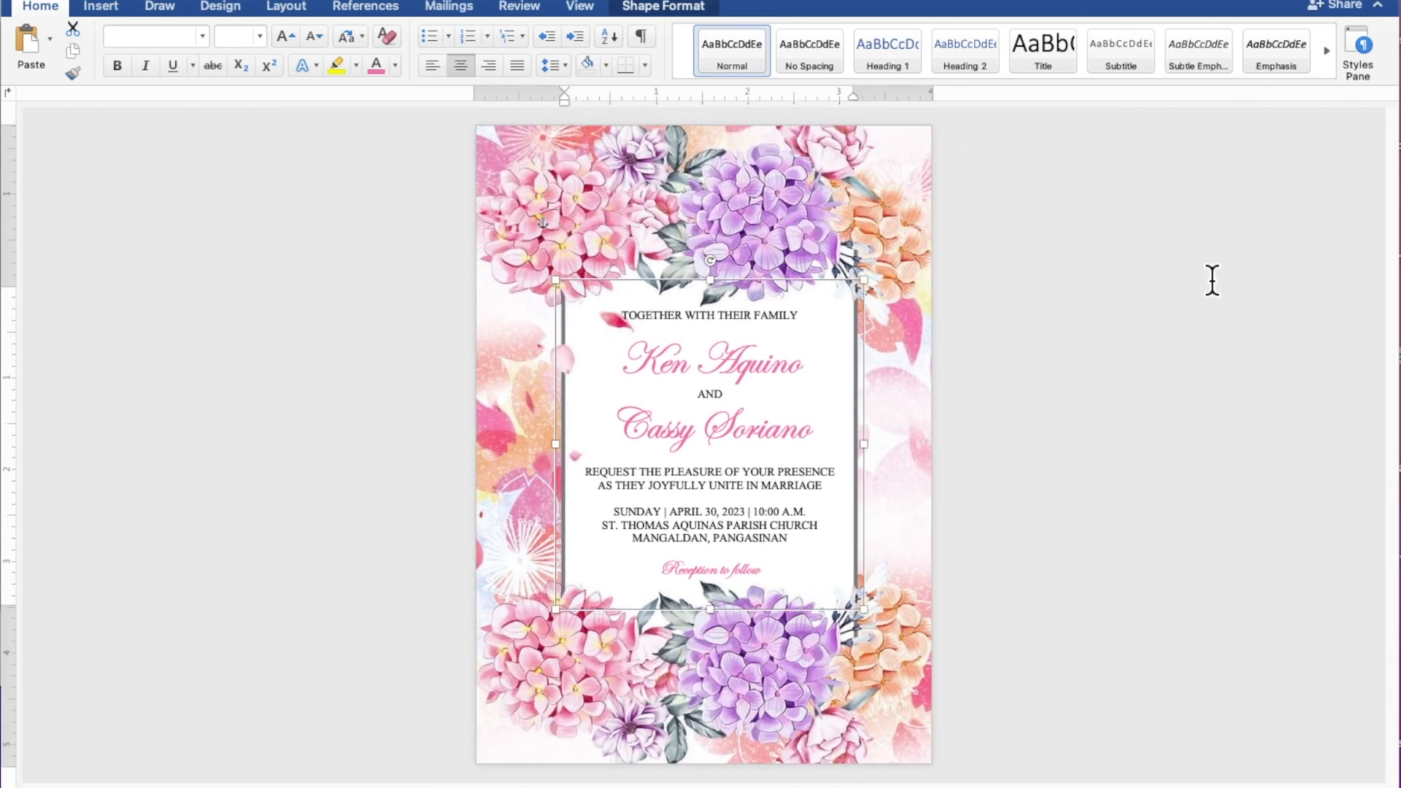
left_click(1212, 281)
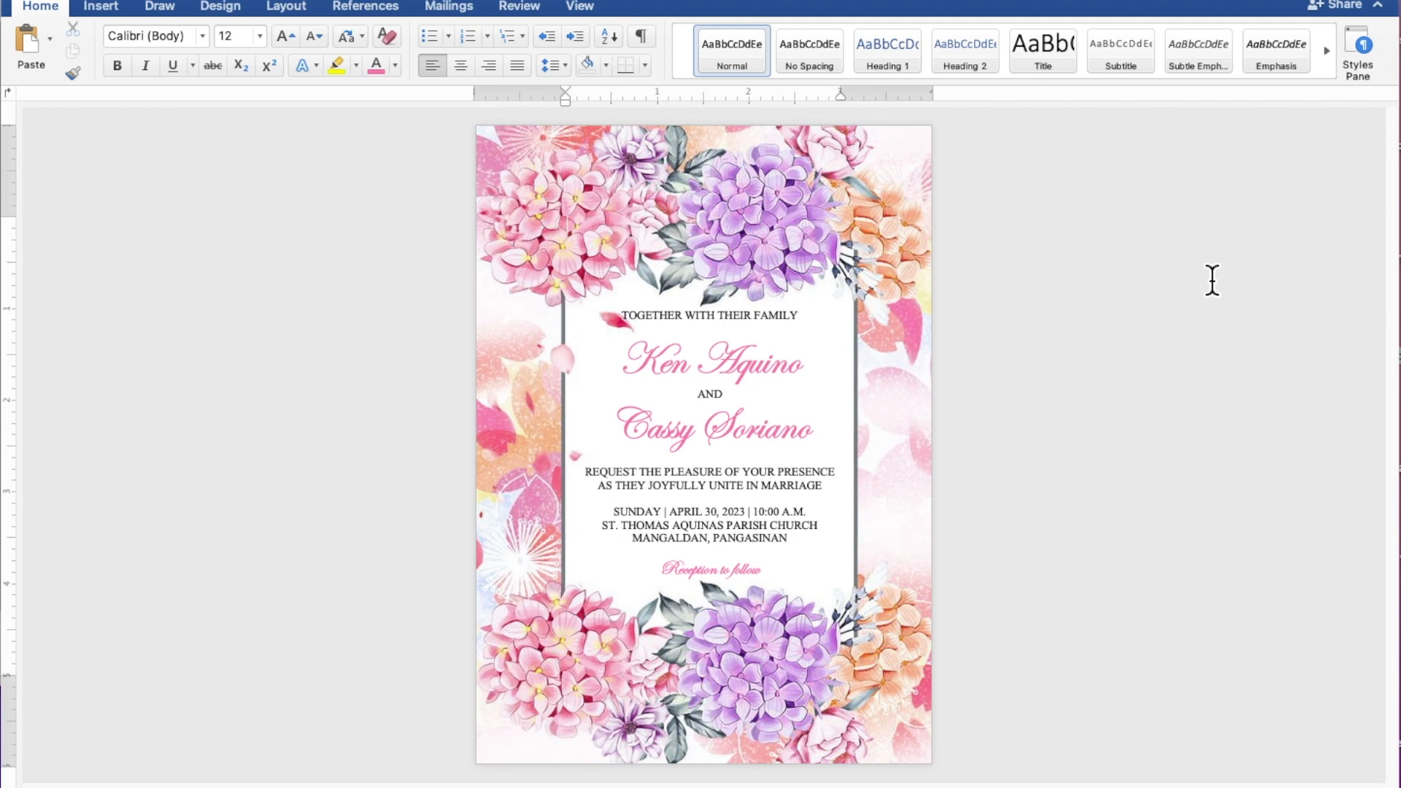